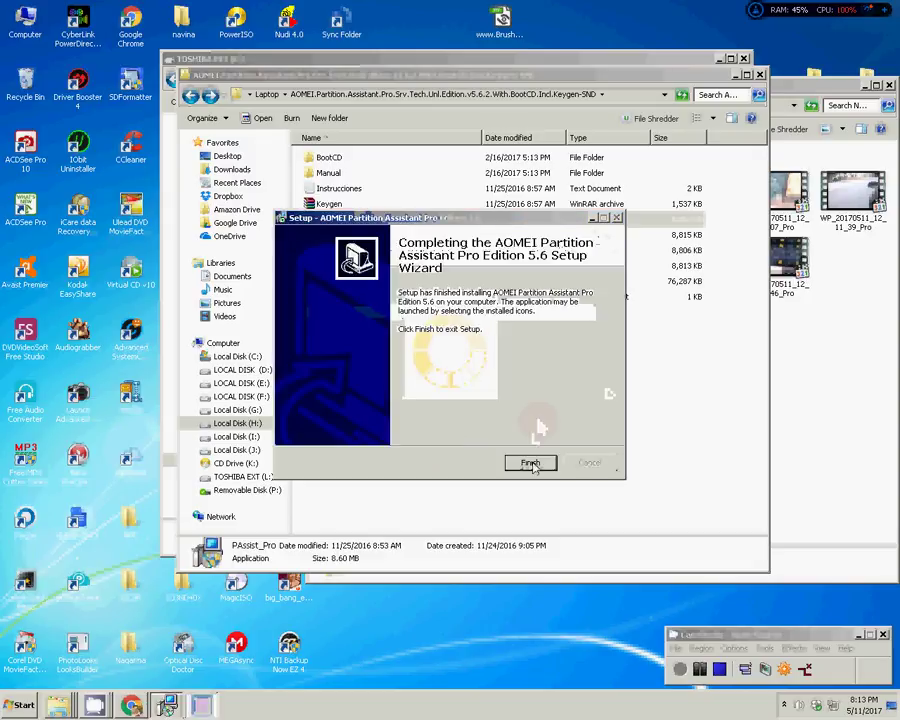
# Step: Finish the Pro Edition setup, and open the Instrucciones text file, leaving it minimized
pyautogui.click(533, 464)
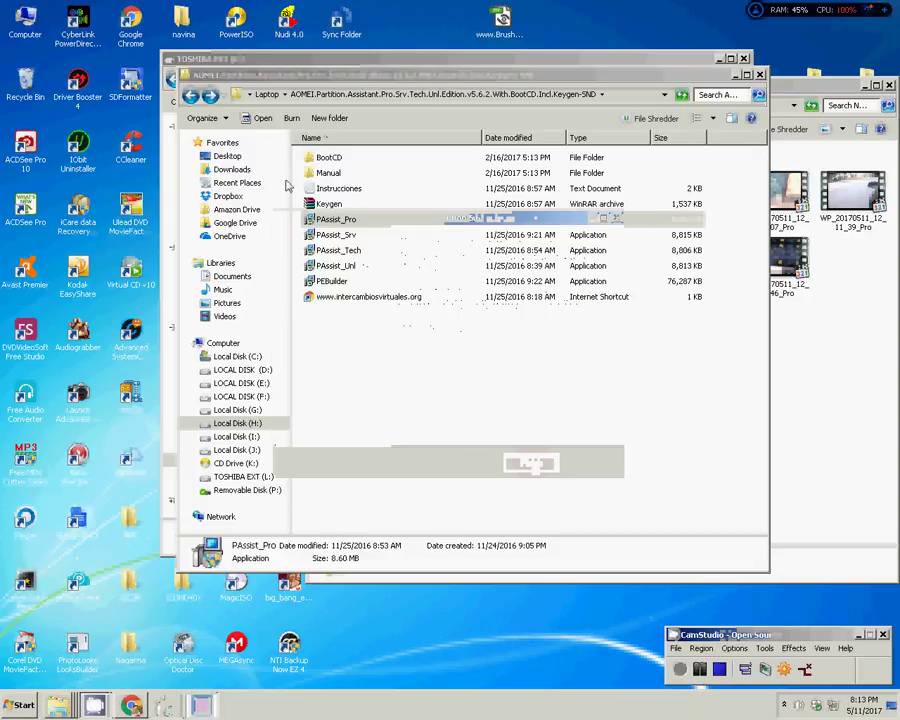
pyautogui.click(338, 189)
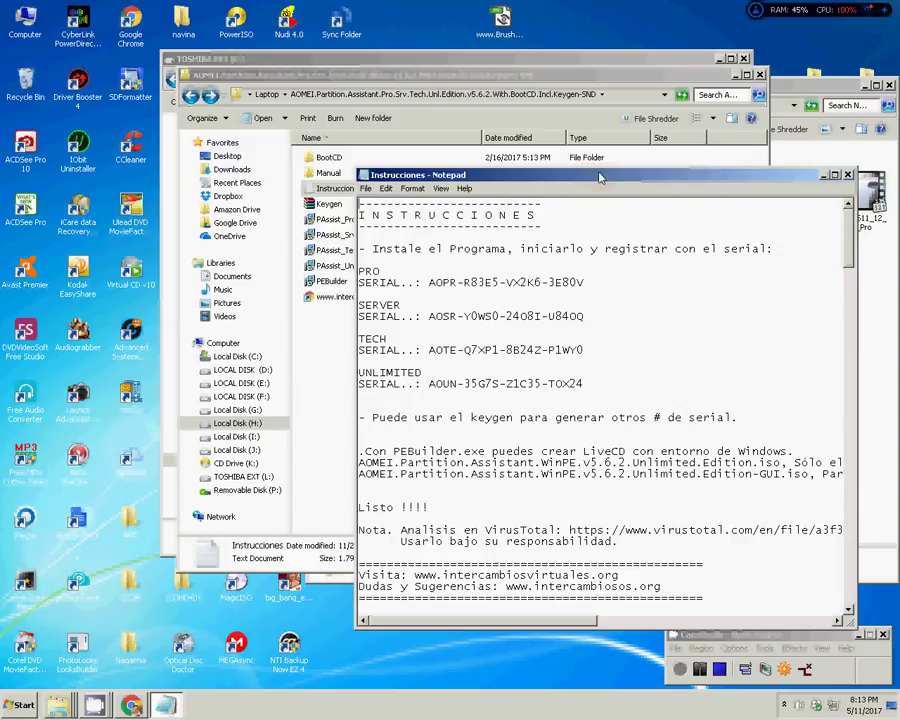
pyautogui.moveTo(600, 175); pyautogui.dragTo(335, 160)
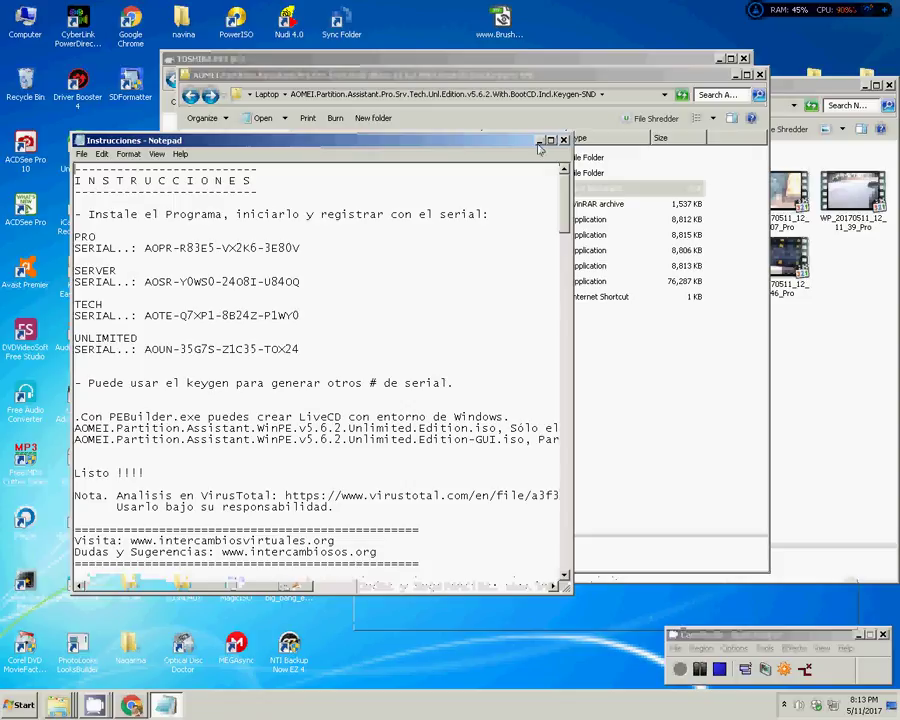
pyautogui.click(380, 101)
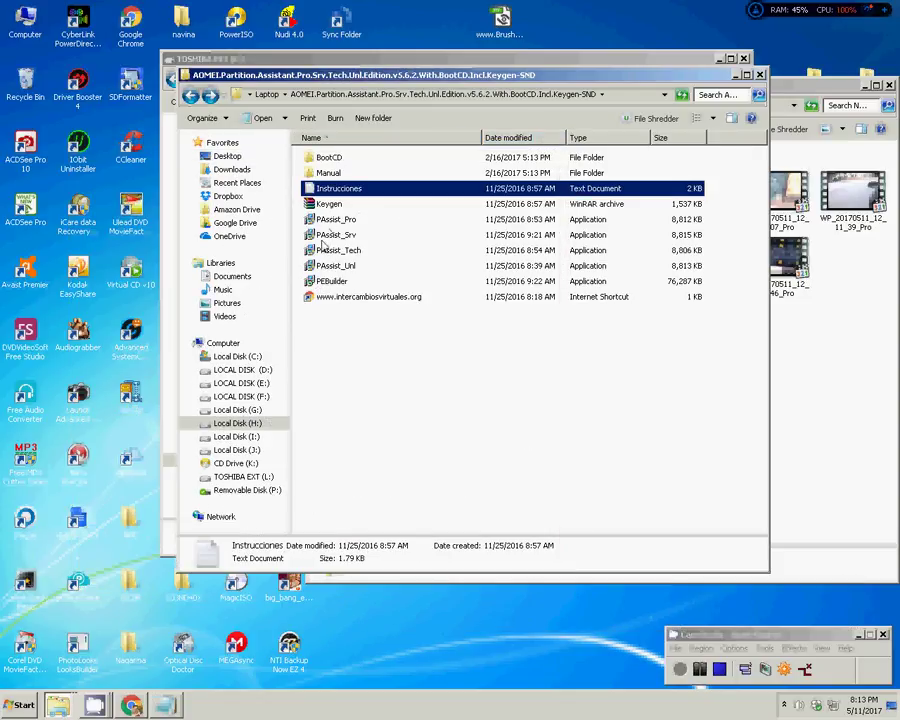
# Step: Try to install AOMEI Partition Assistant Server Edition 5.6 in English without uninstalling the existing edition, and exit setup
pyautogui.click(323, 238)
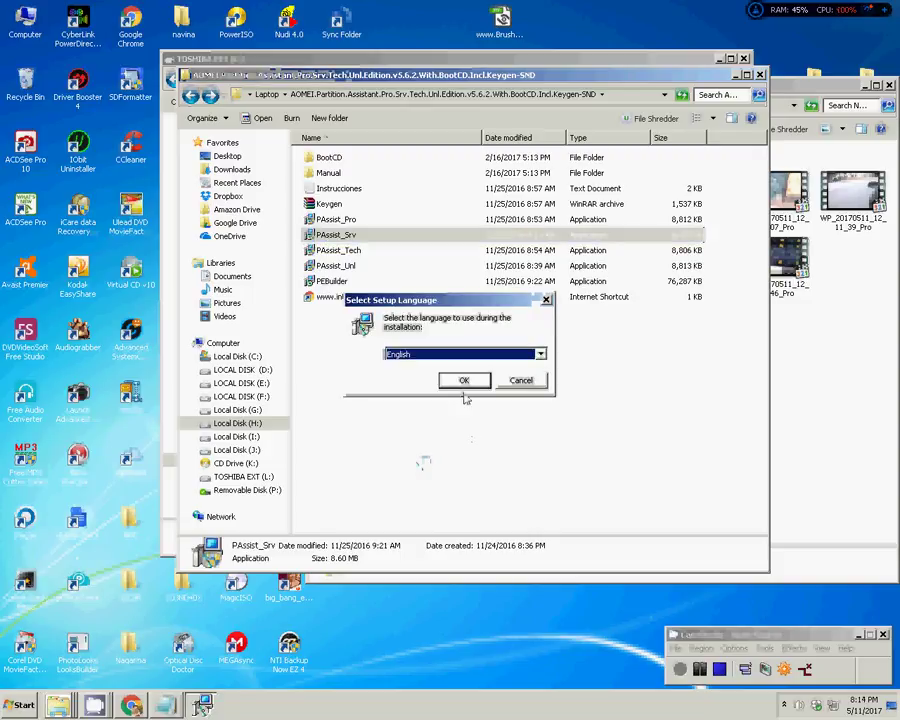
pyautogui.click(462, 384)
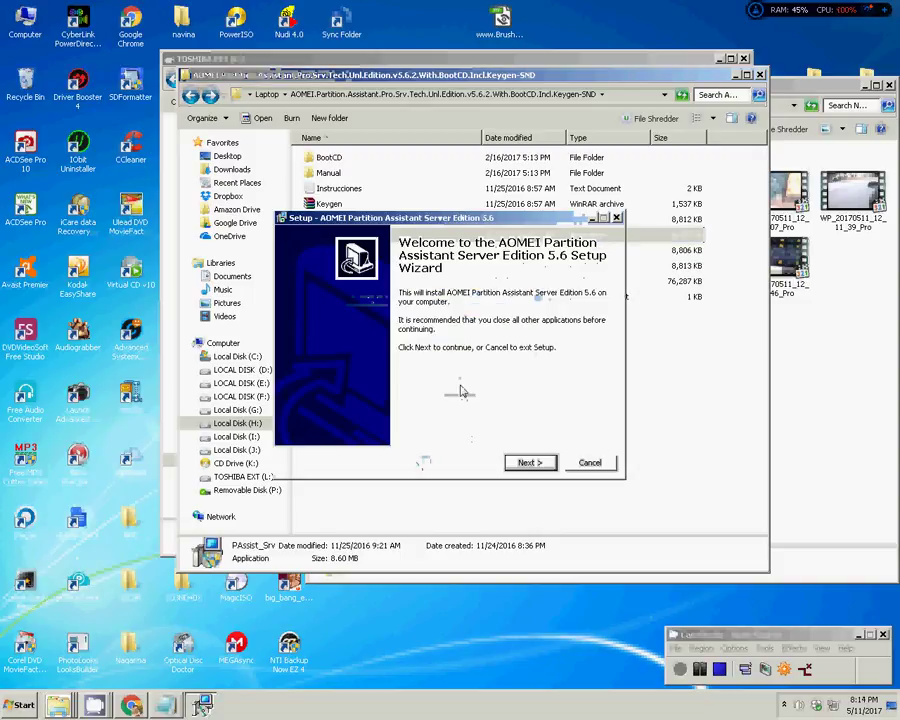
pyautogui.click(526, 462)
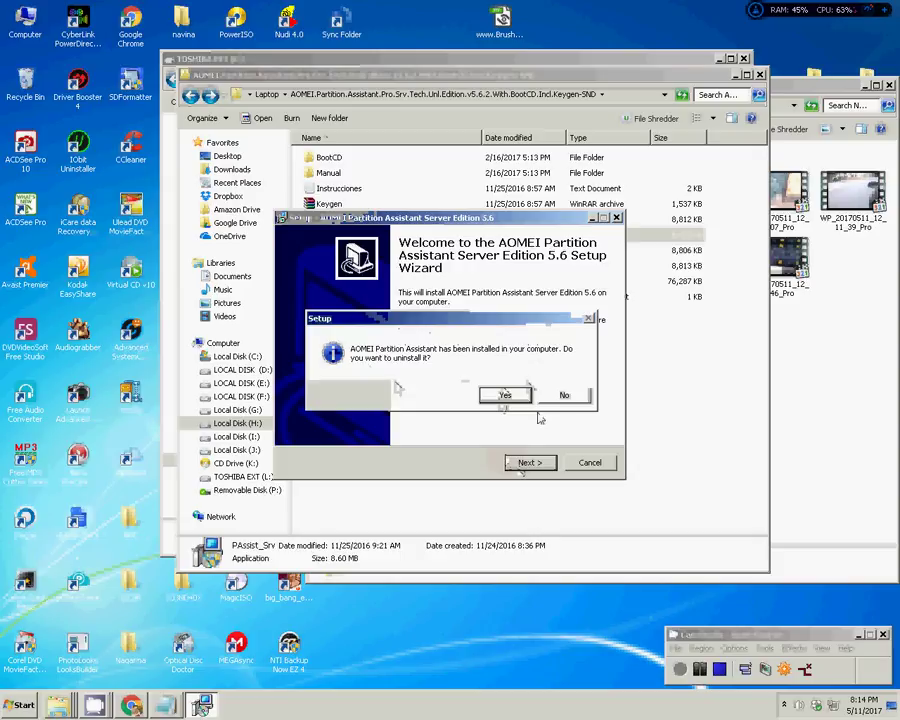
pyautogui.click(564, 397)
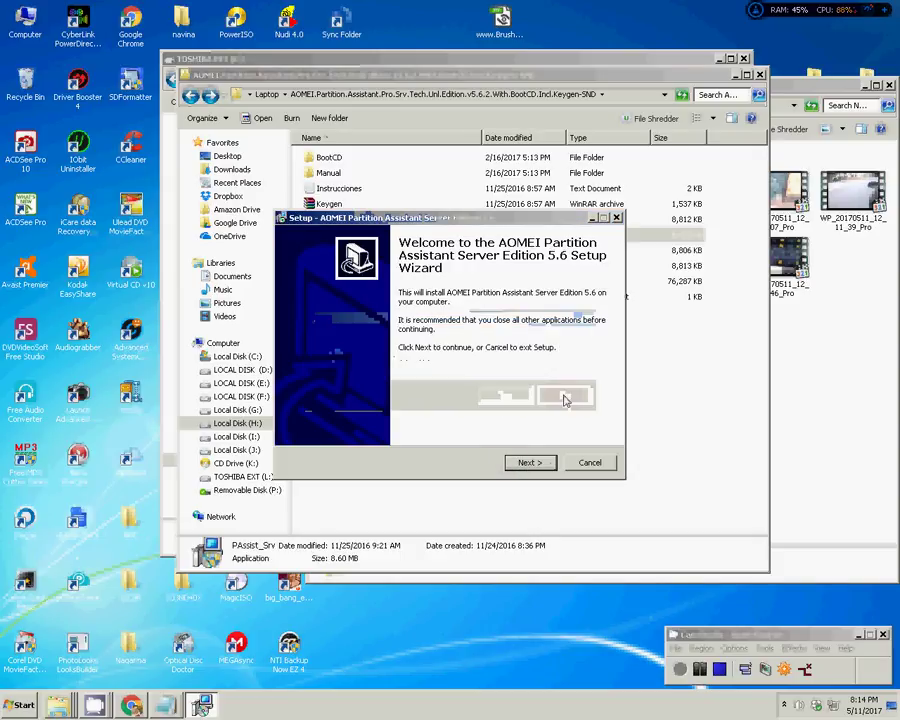
pyautogui.click(526, 461)
pyautogui.click(564, 396)
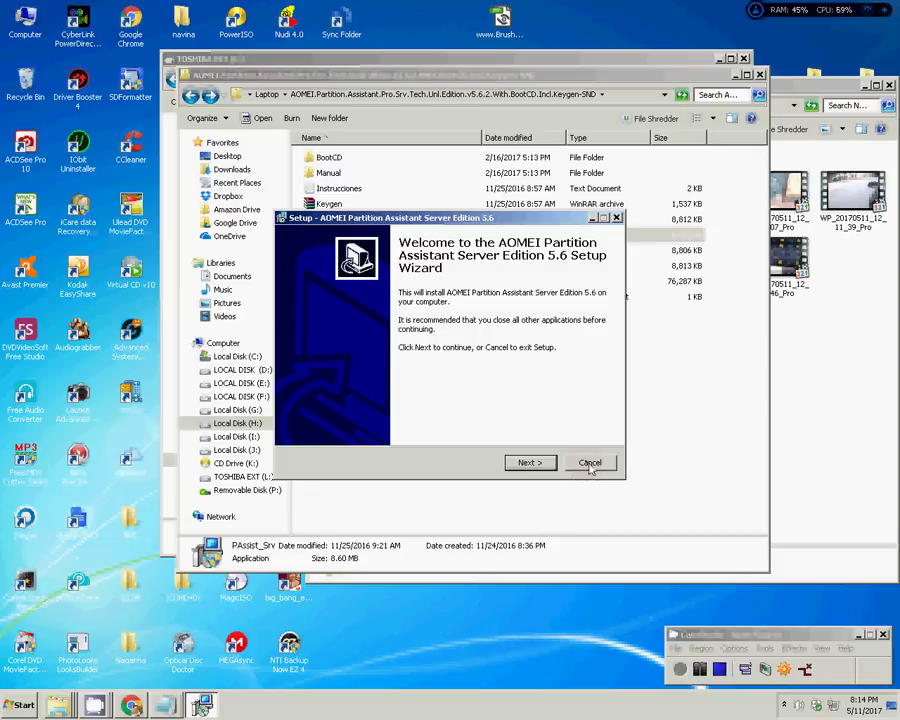
pyautogui.click(590, 464)
pyautogui.click(500, 416)
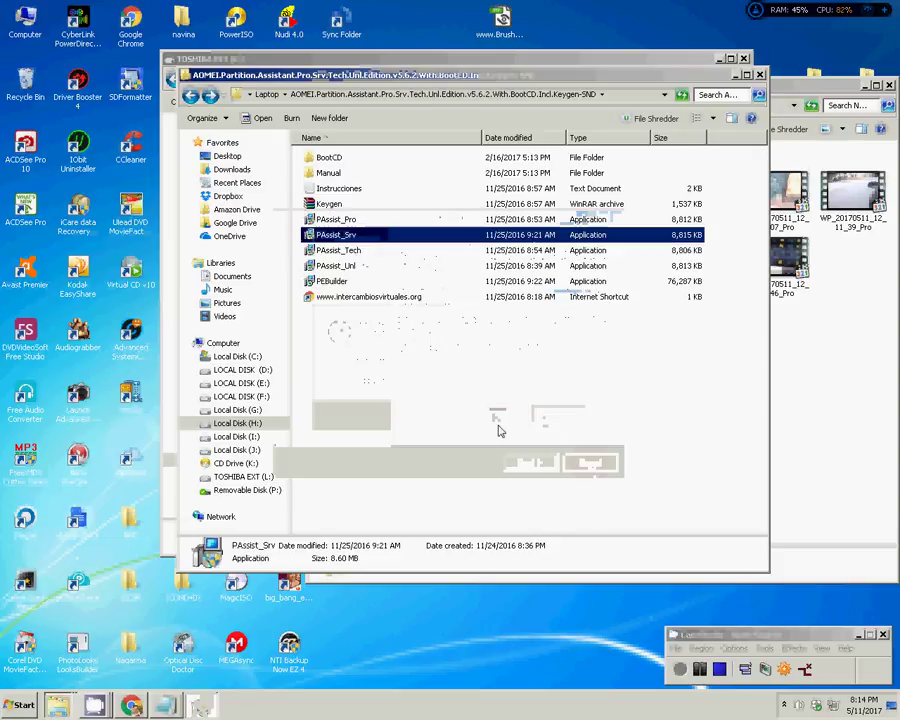
# Step: Try to install AOMEI Partition Assistant Technician Edition 5.6 in English while declining the uninstall, and exit setup
pyautogui.doubleClick(418, 252)
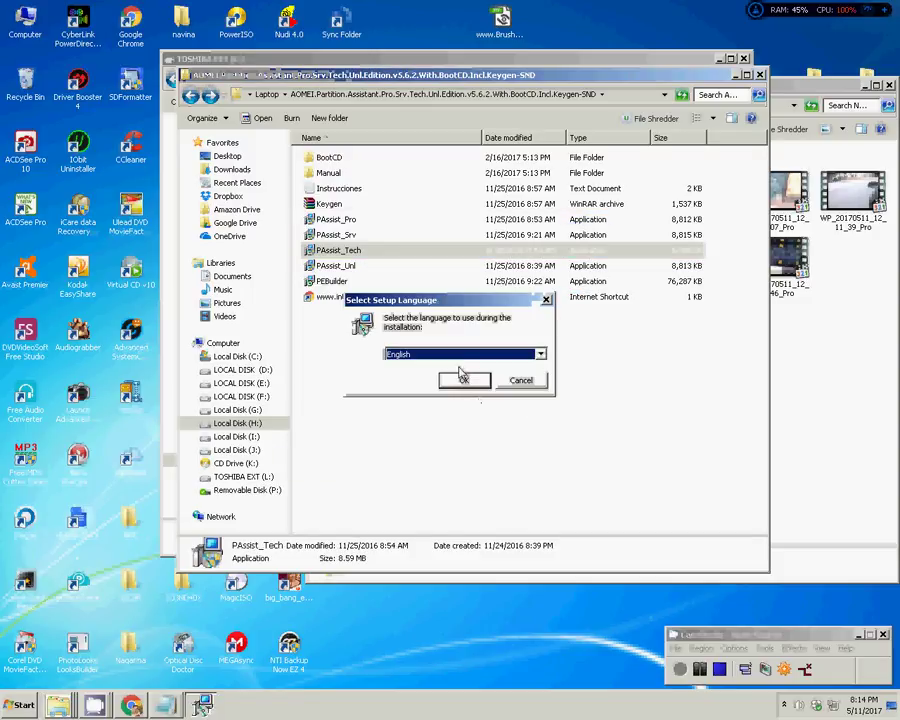
pyautogui.click(461, 377)
pyautogui.click(527, 462)
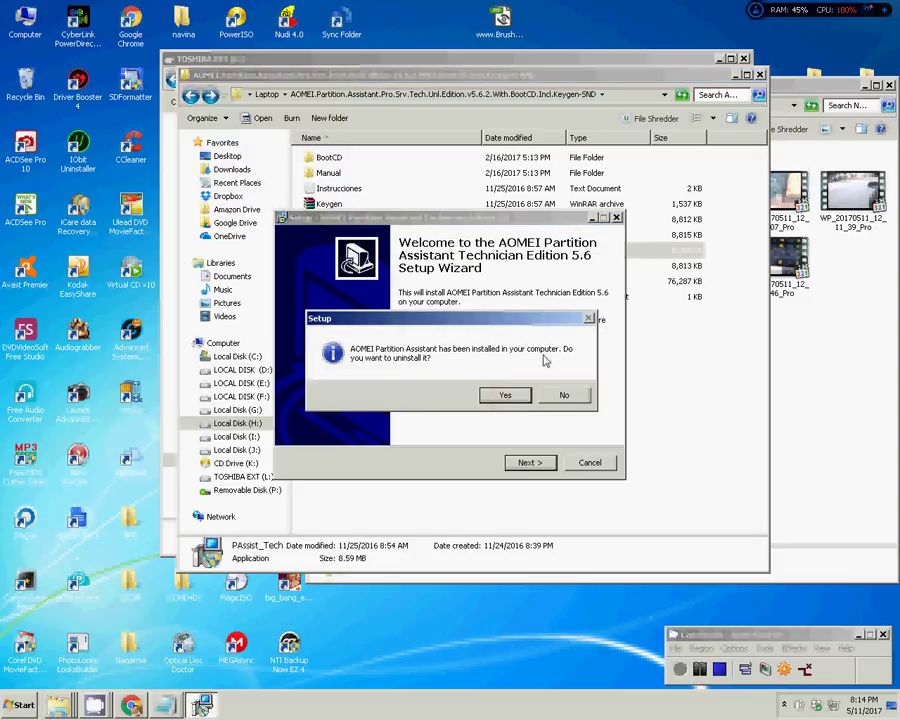
pyautogui.click(564, 395)
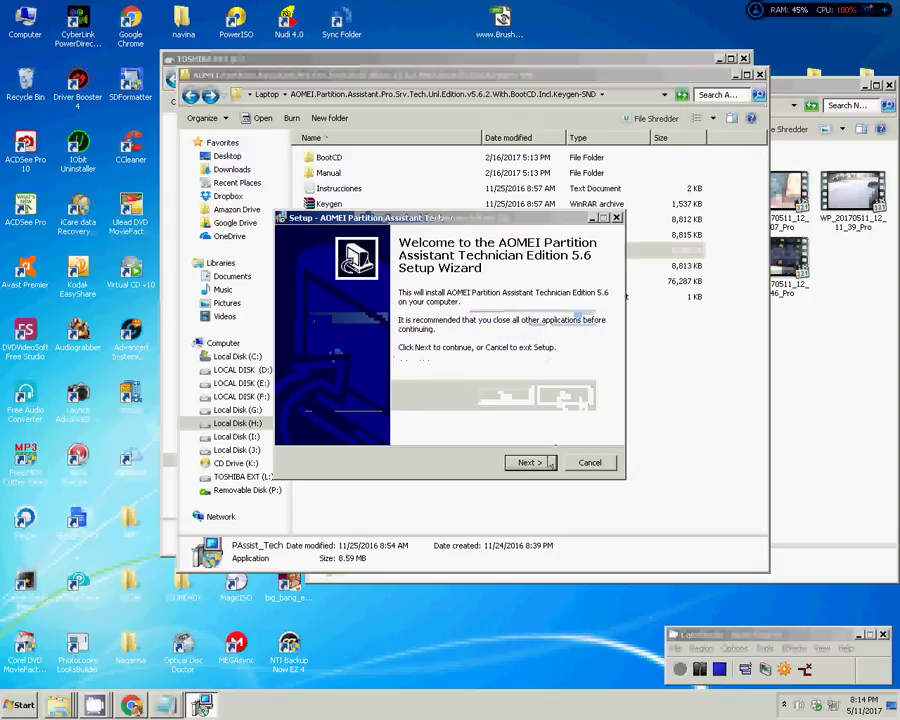
pyautogui.click(589, 465)
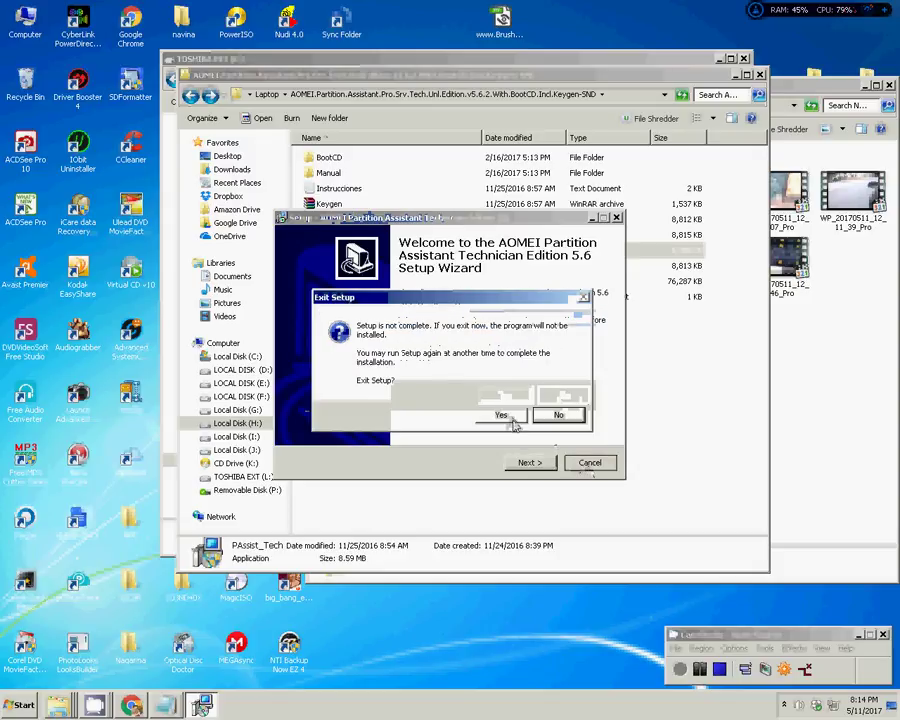
pyautogui.click(508, 416)
# Step: Try to install the Unlimited Edition 5.6 in English, decline removing the Pro Edition, and exit setup
pyautogui.doubleClick(327, 266)
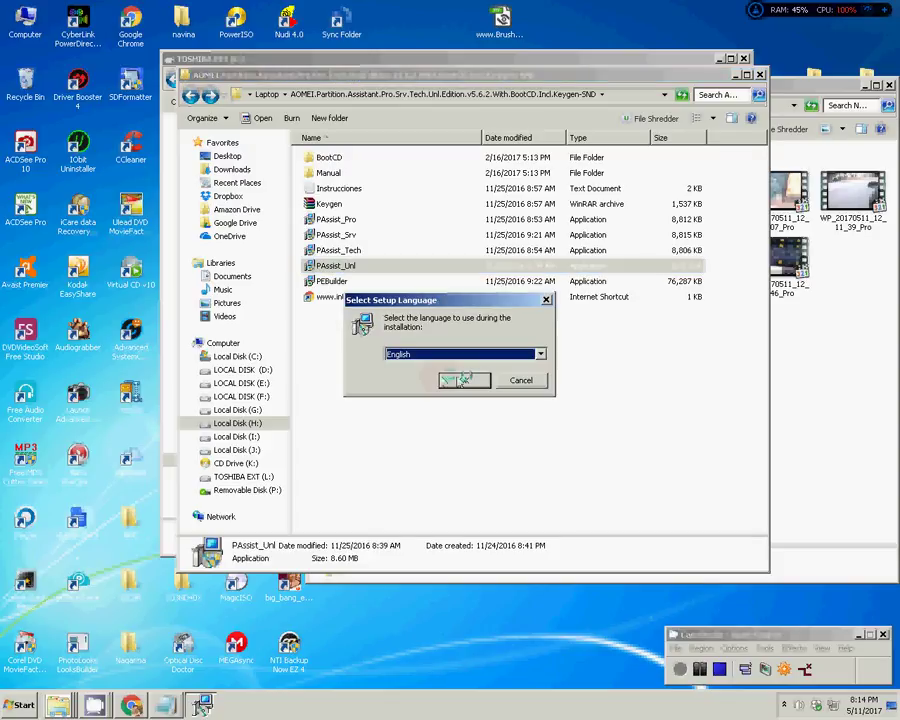
pyautogui.click(459, 379)
pyautogui.click(514, 458)
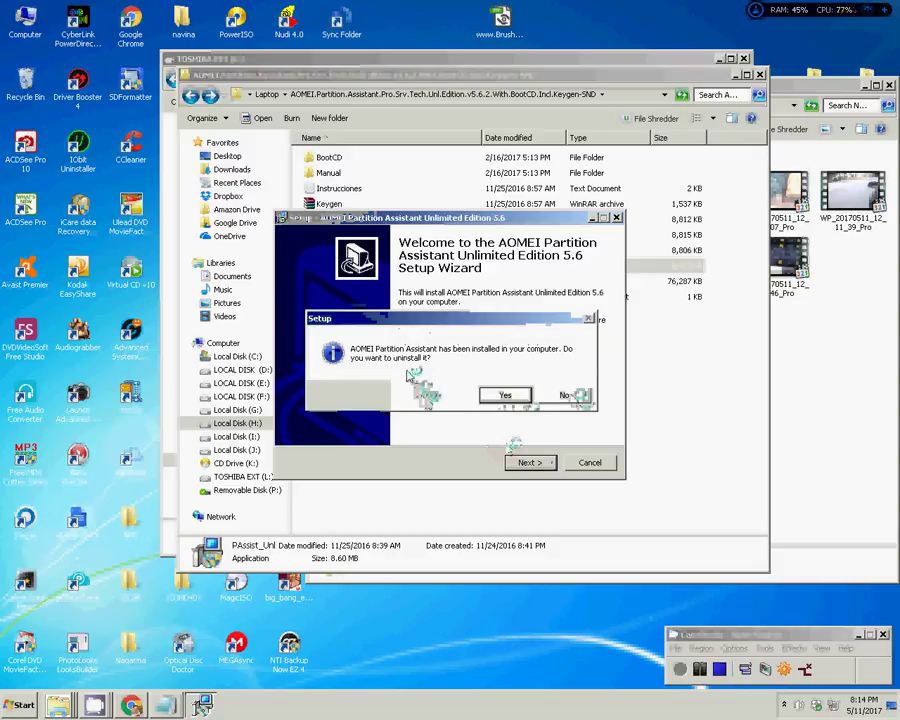
pyautogui.click(506, 396)
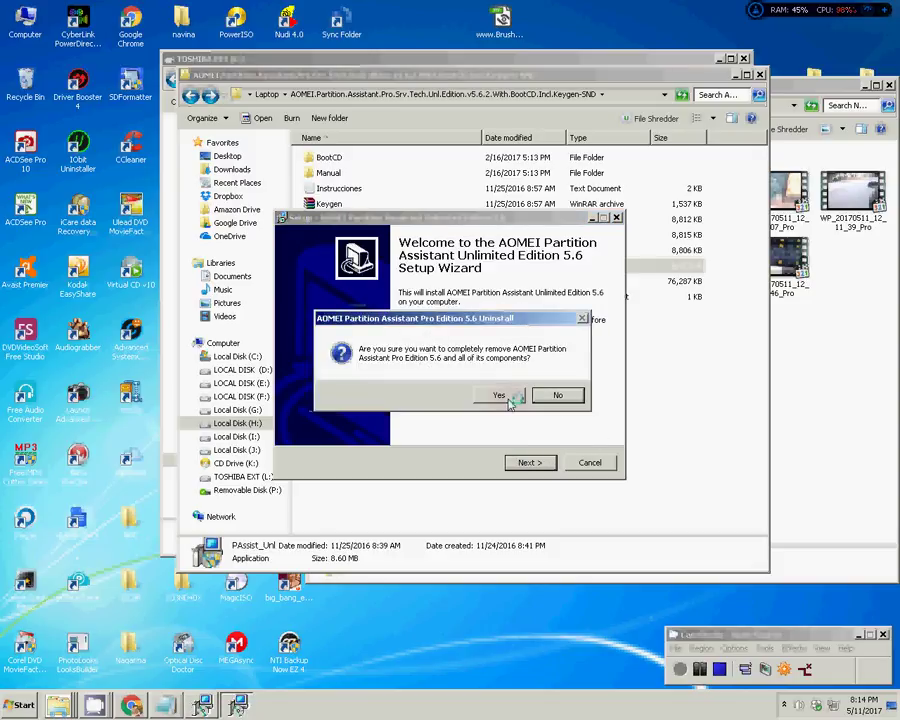
pyautogui.click(558, 395)
pyautogui.click(589, 463)
pyautogui.click(502, 414)
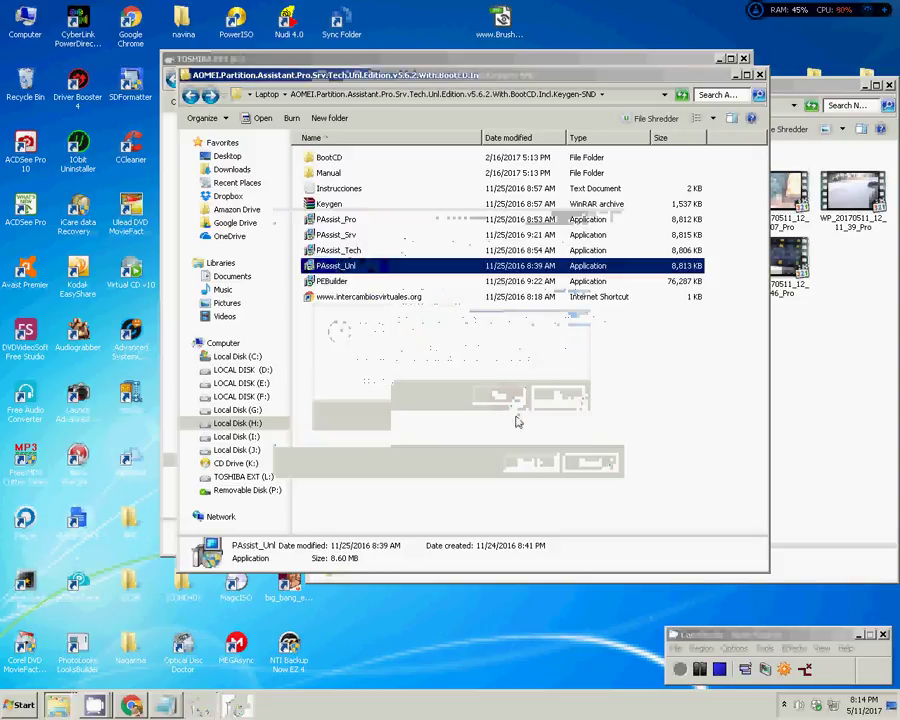
# Step: Run the PEBuilder installer from the AOMEI folder and accept its license agreement
pyautogui.click(329, 281)
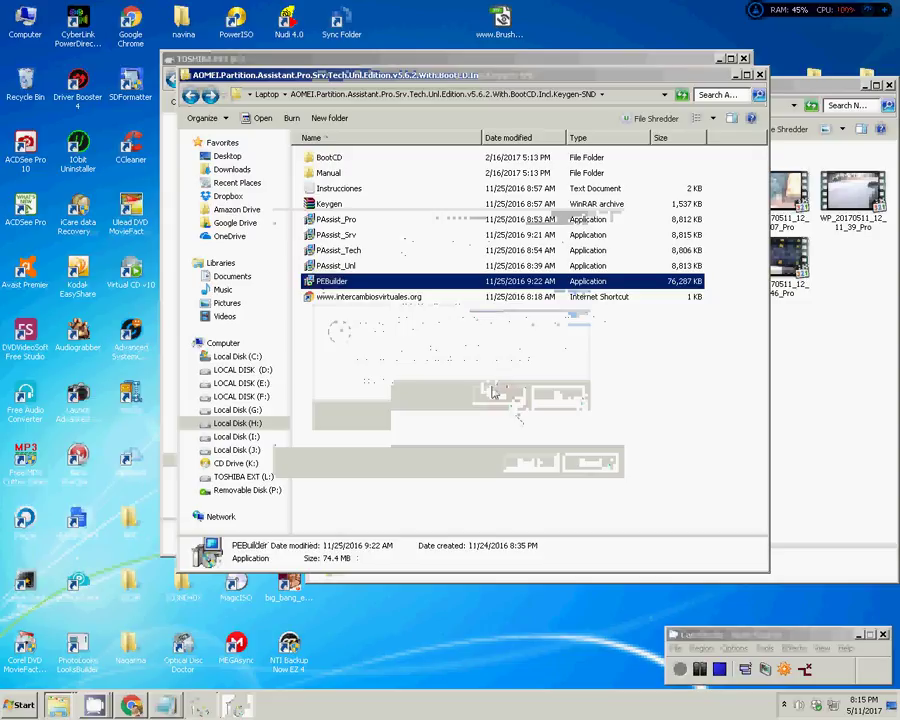
pyautogui.doubleClick(338, 281)
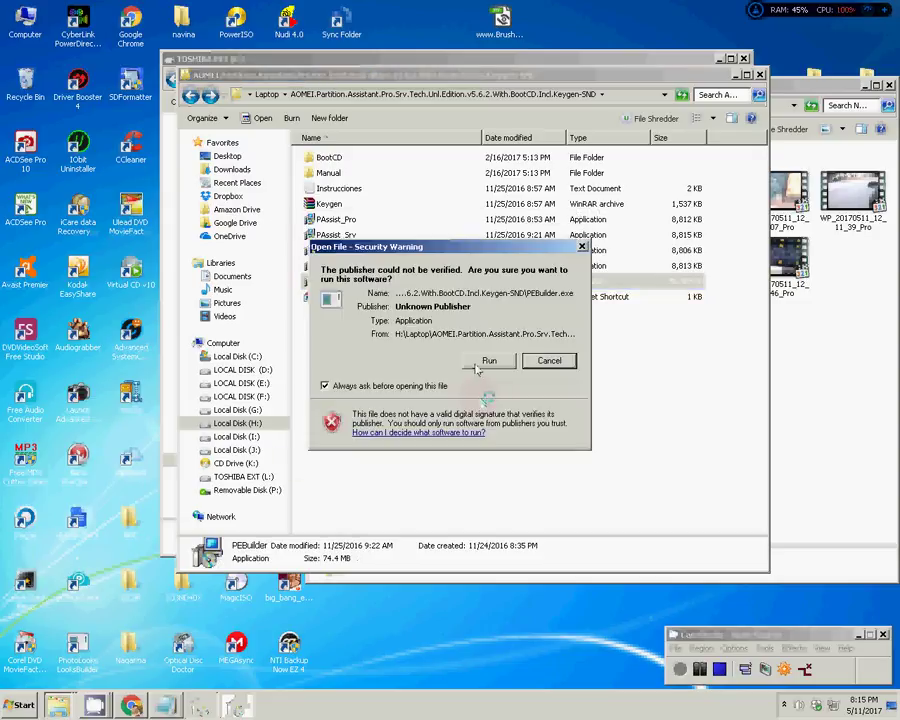
pyautogui.click(486, 362)
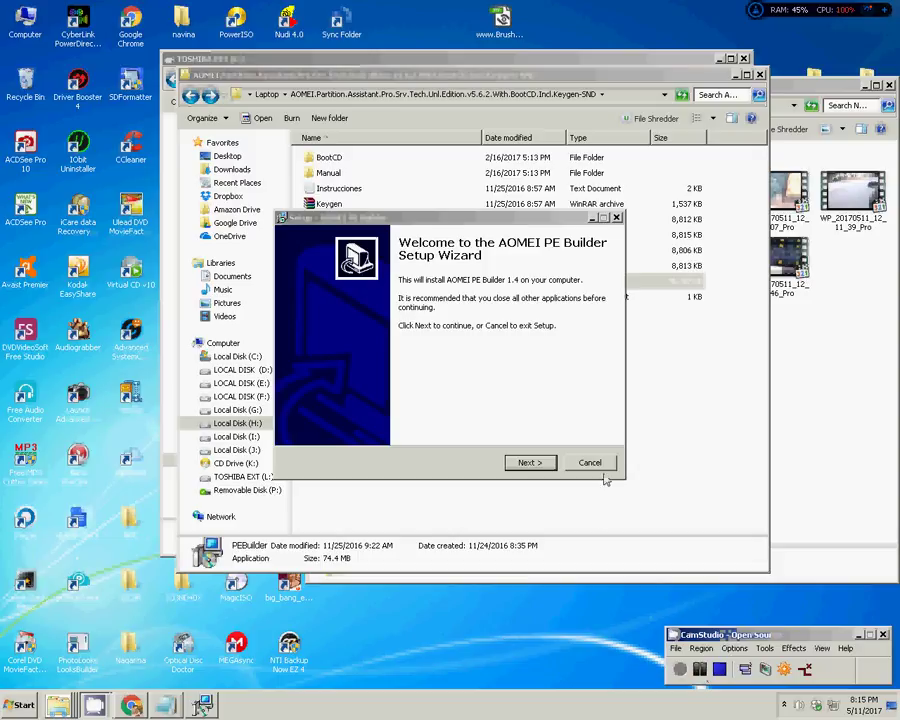
pyautogui.click(532, 464)
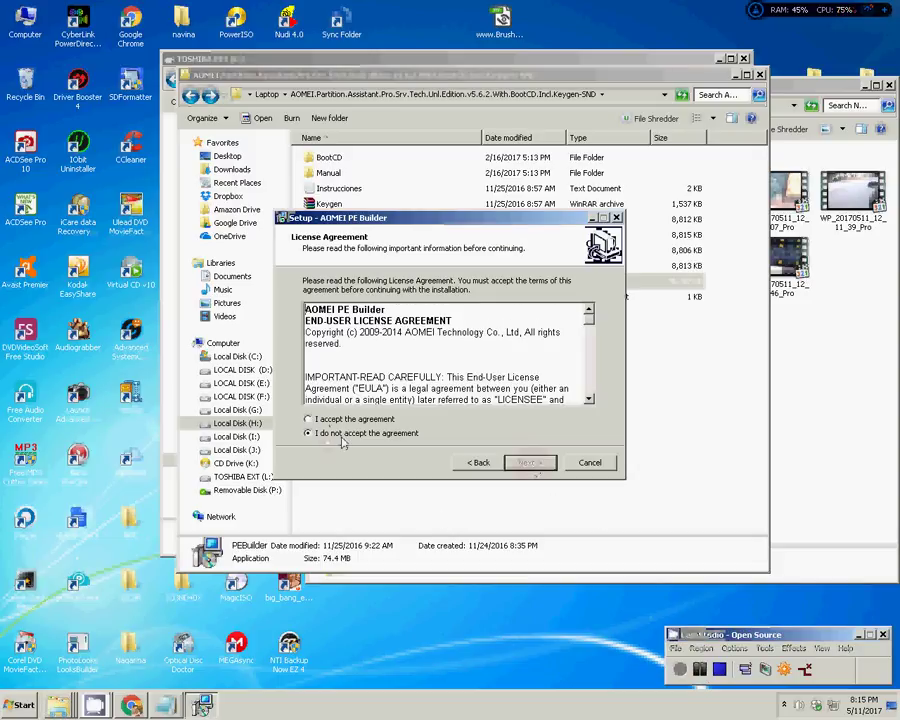
pyautogui.click(311, 420)
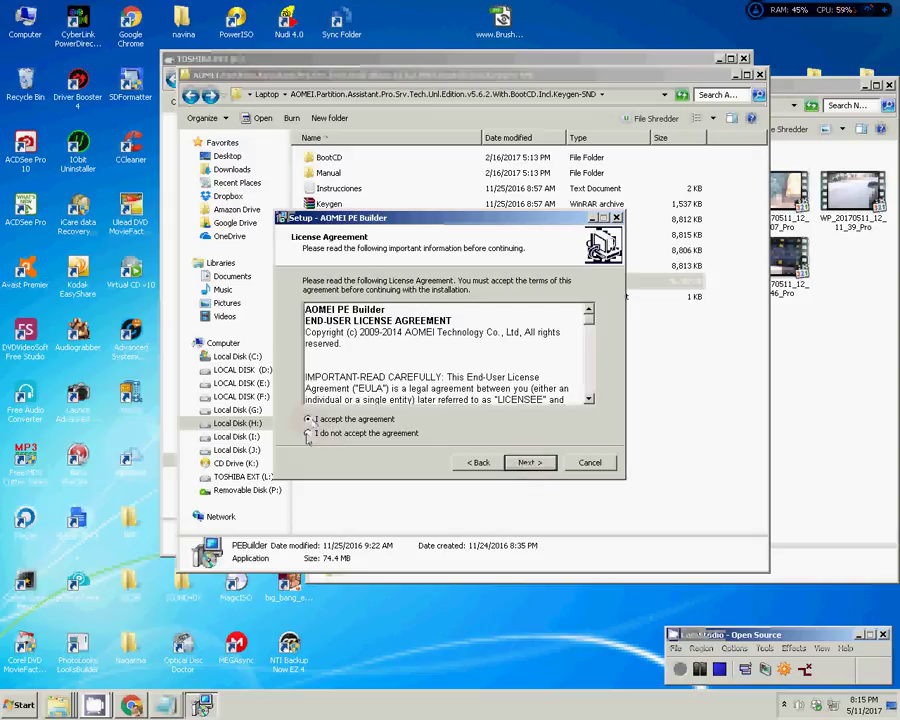
pyautogui.click(526, 462)
# Step: Install AOMEI PE Builder with the default destination, Start Menu folder and desktop icon, and finish the setup
pyautogui.click(527, 463)
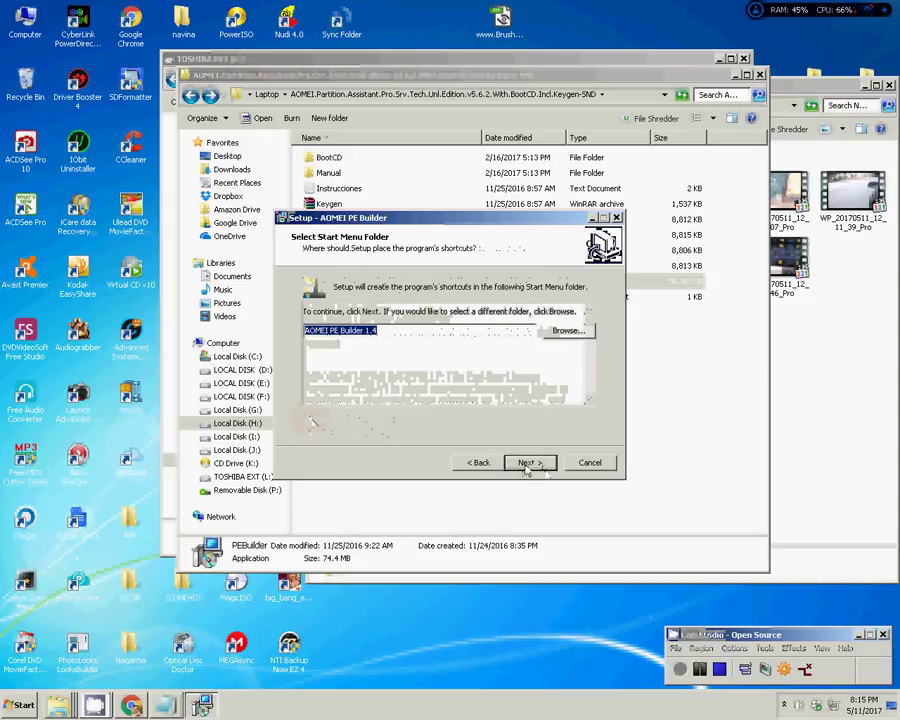
pyautogui.click(527, 463)
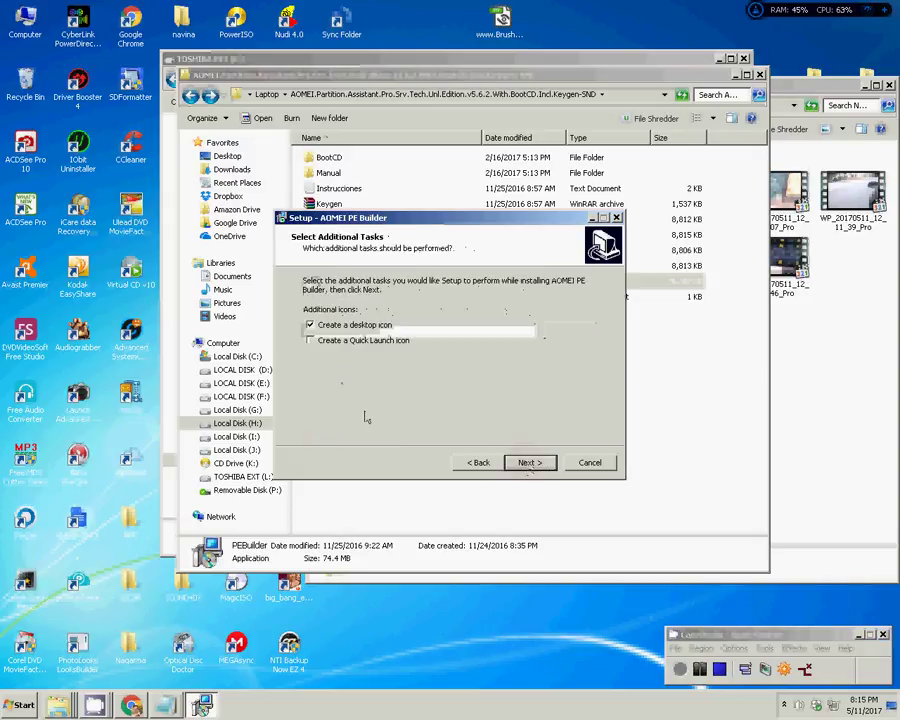
pyautogui.click(527, 463)
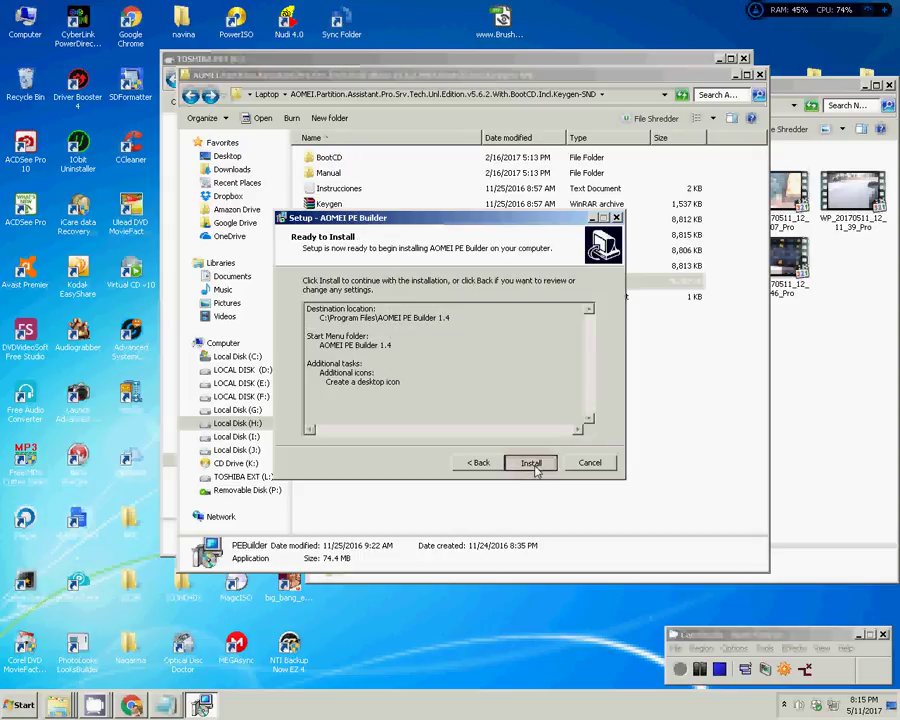
pyautogui.click(530, 463)
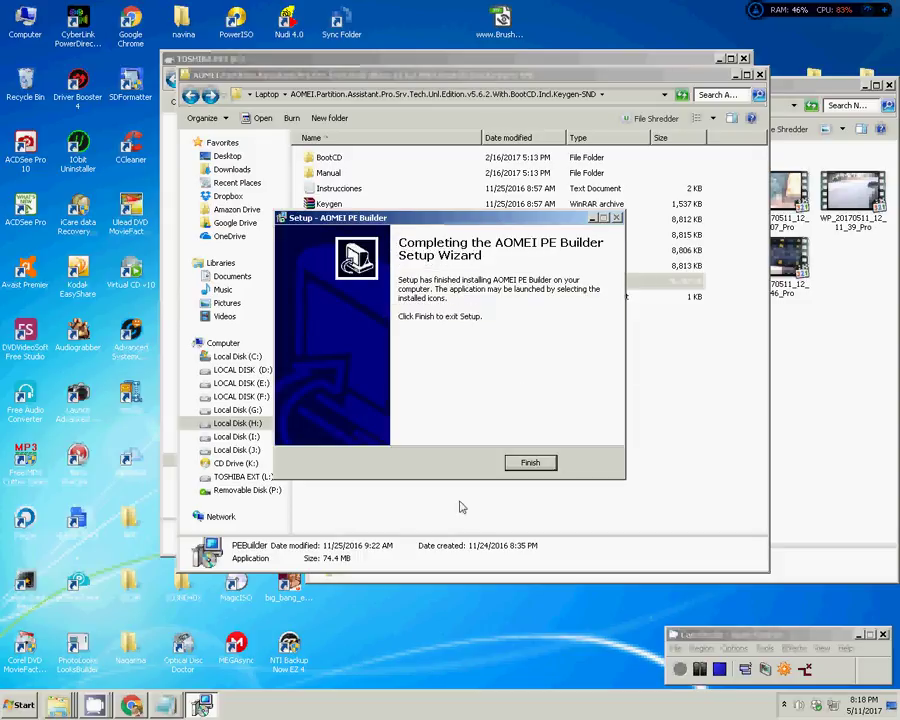
pyautogui.click(530, 463)
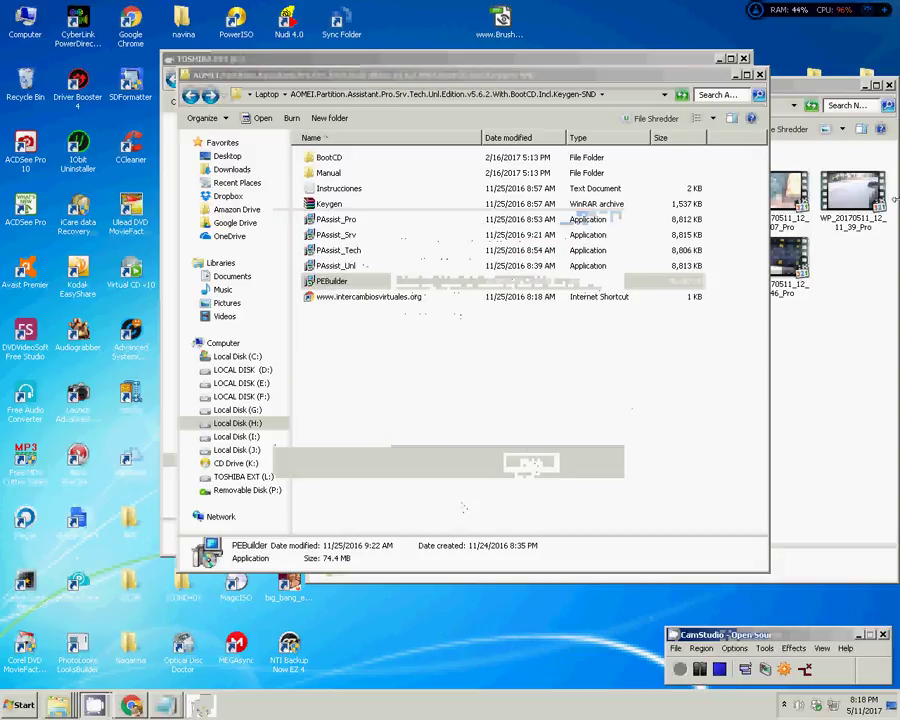
# Step: Close the three open folder windows and launch AOMEI Partition Assistant Pro Edition 5.6 from the desktop
pyautogui.click(759, 74)
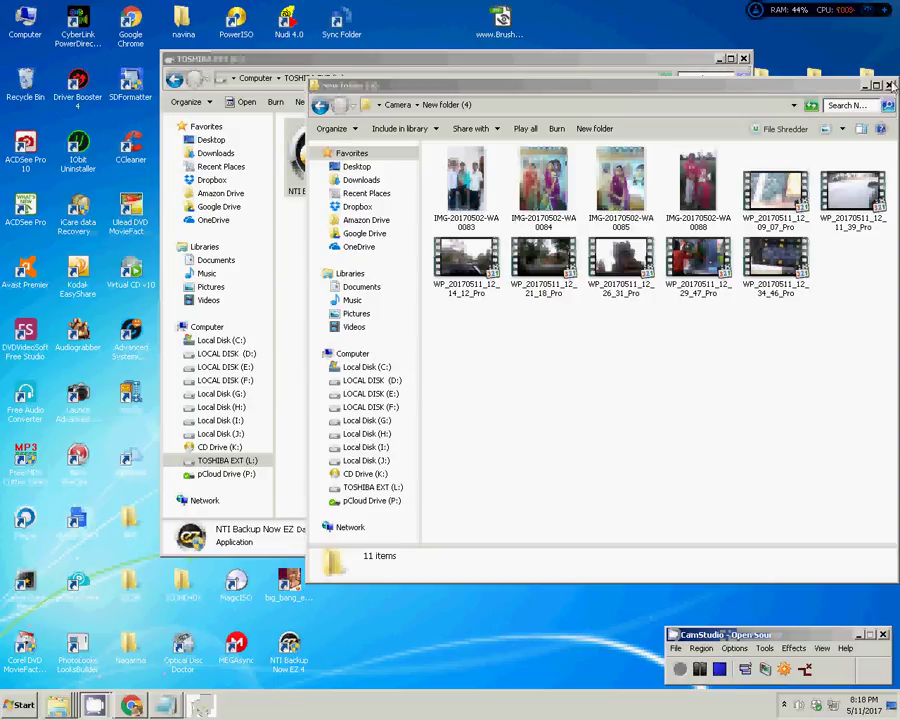
pyautogui.click(889, 85)
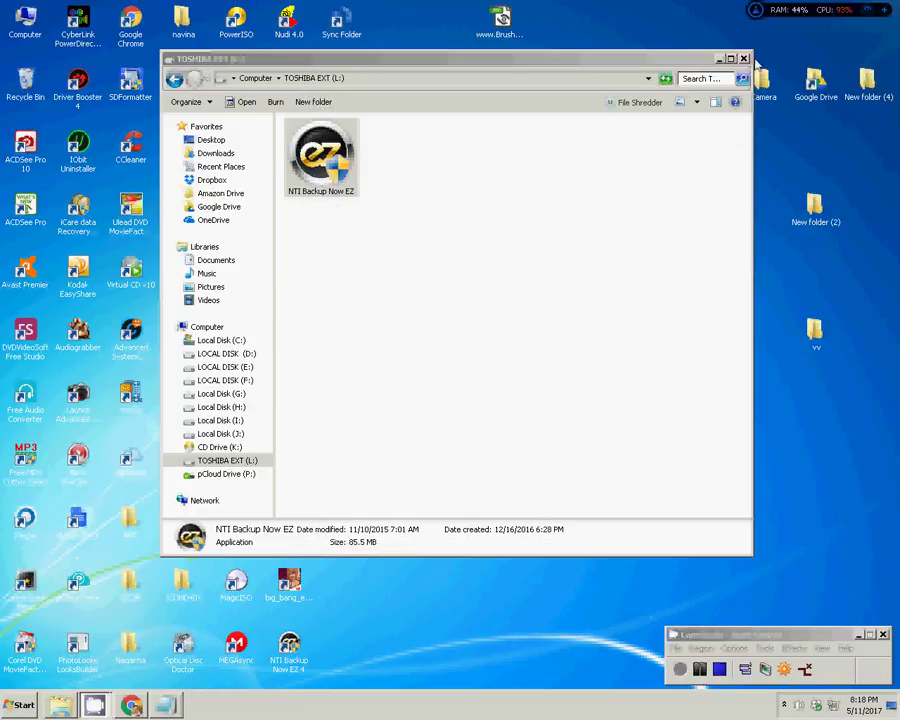
pyautogui.click(744, 58)
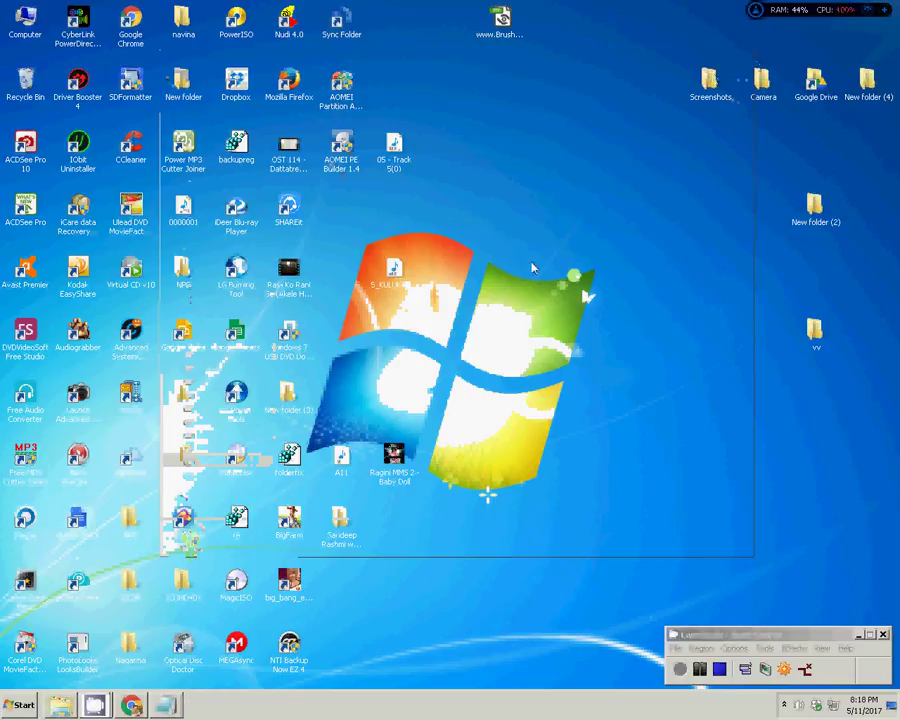
pyautogui.click(345, 88)
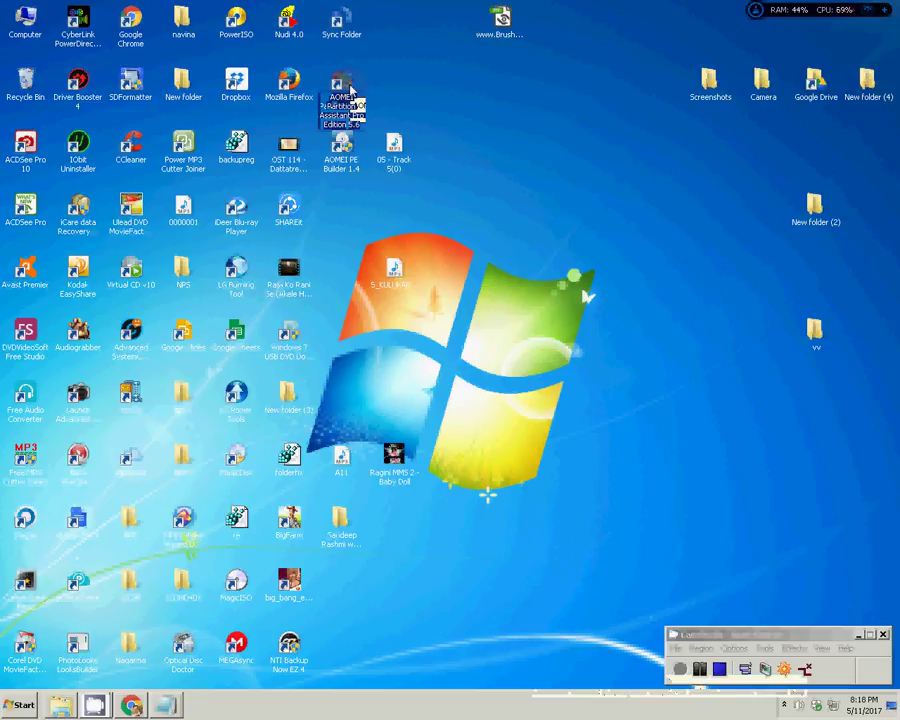
pyautogui.doubleClick(345, 88)
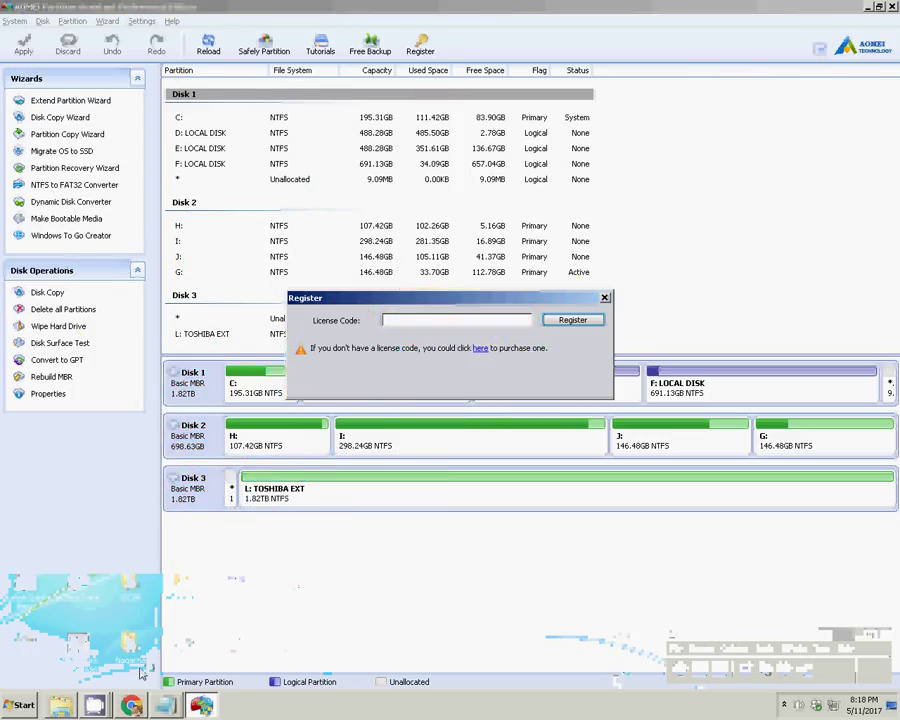
# Step: Copy the PRO serial from the Instrucciones text file and dismiss Partition Assistant's update notice
pyautogui.click(163, 707)
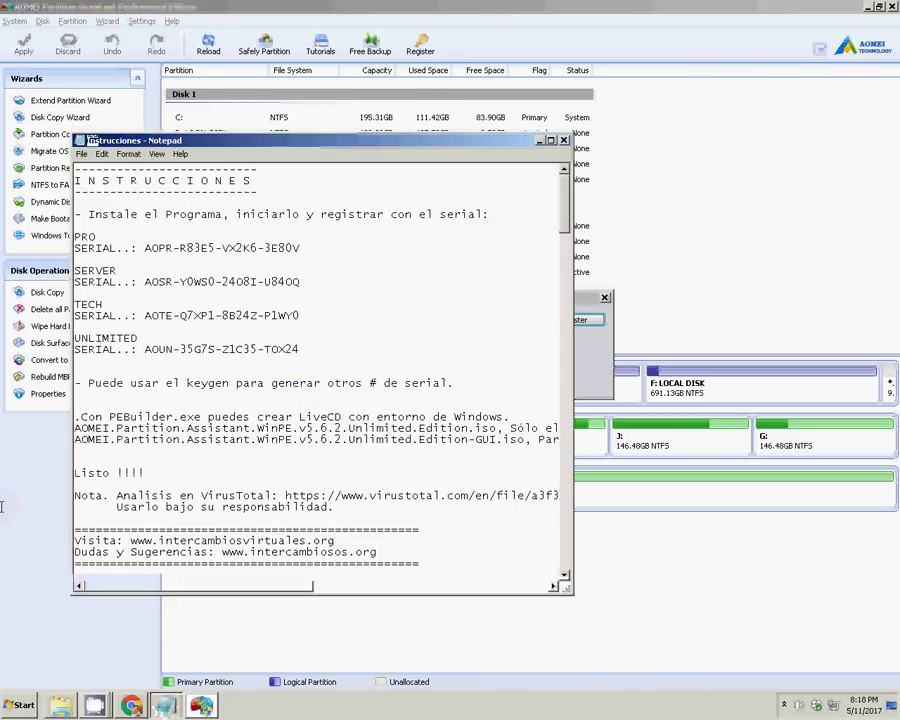
pyautogui.moveTo(143, 247); pyautogui.dragTo(300, 247)
pyautogui.rightClick(198, 173)
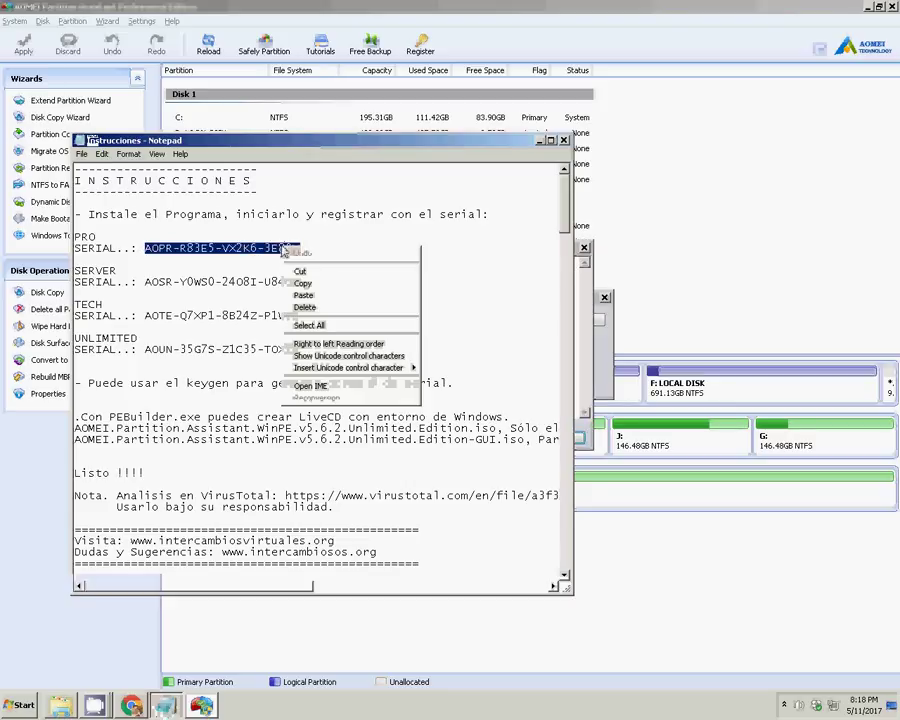
pyautogui.click(220, 204)
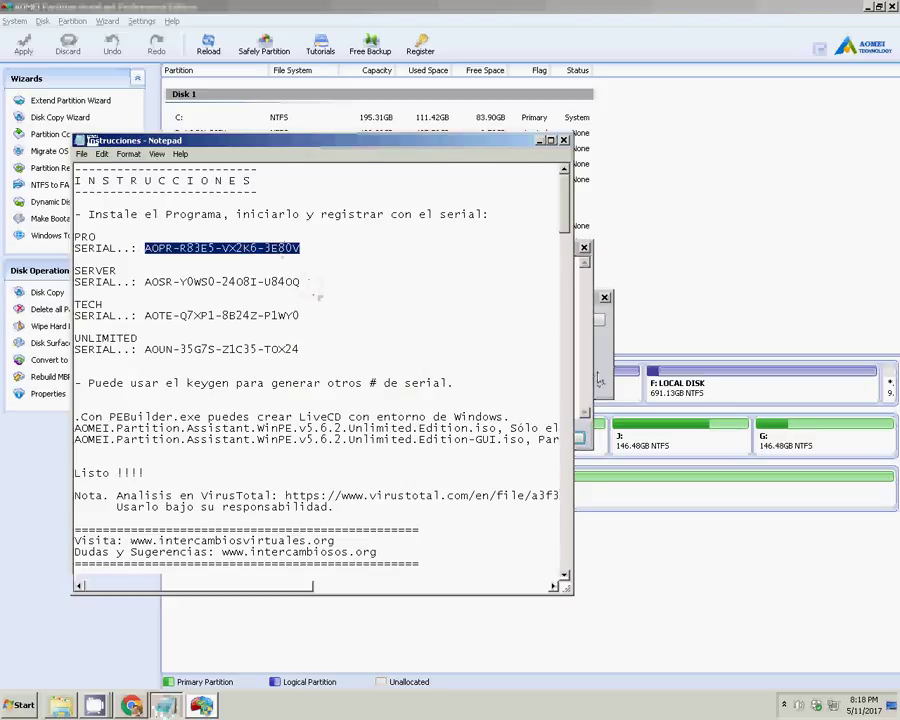
pyautogui.click(592, 380)
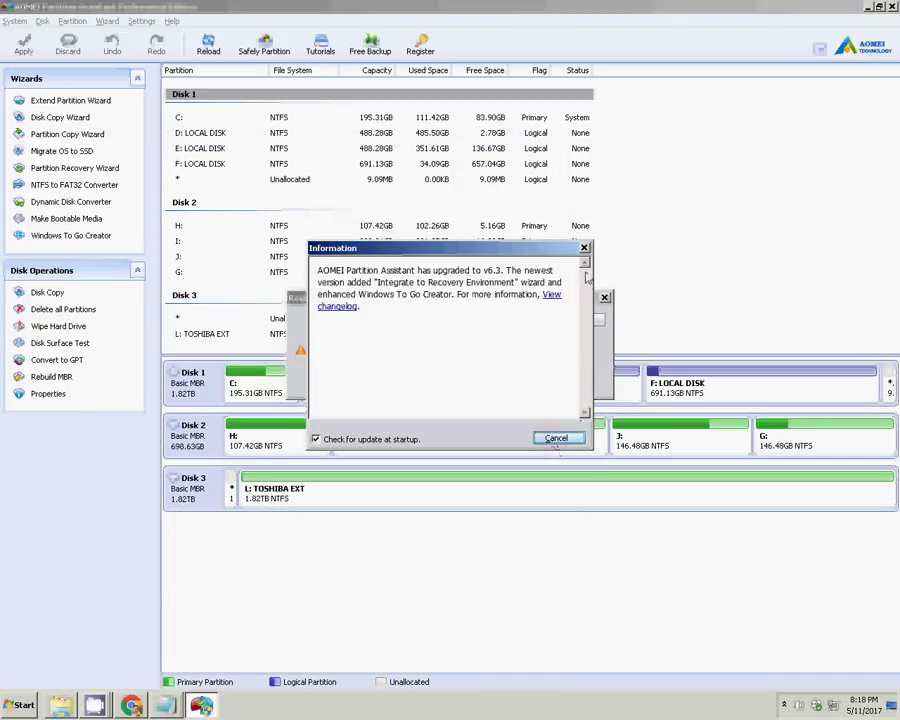
pyautogui.click(556, 438)
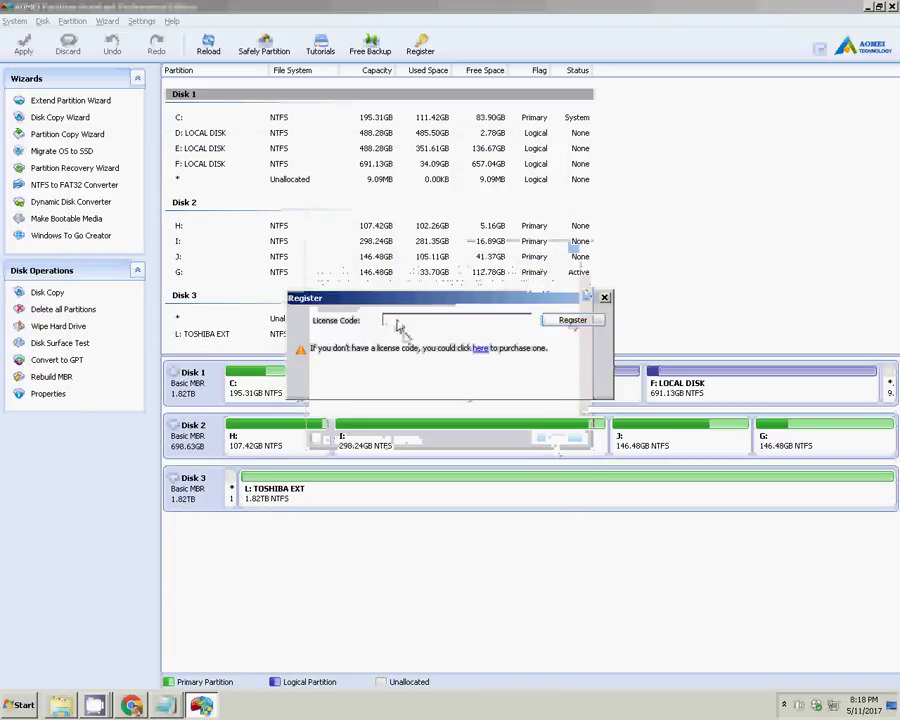
# Step: Try to register Partition Assistant by pasting the copied PRO serial as the license code
pyautogui.rightClick(397, 323)
pyautogui.click(436, 372)
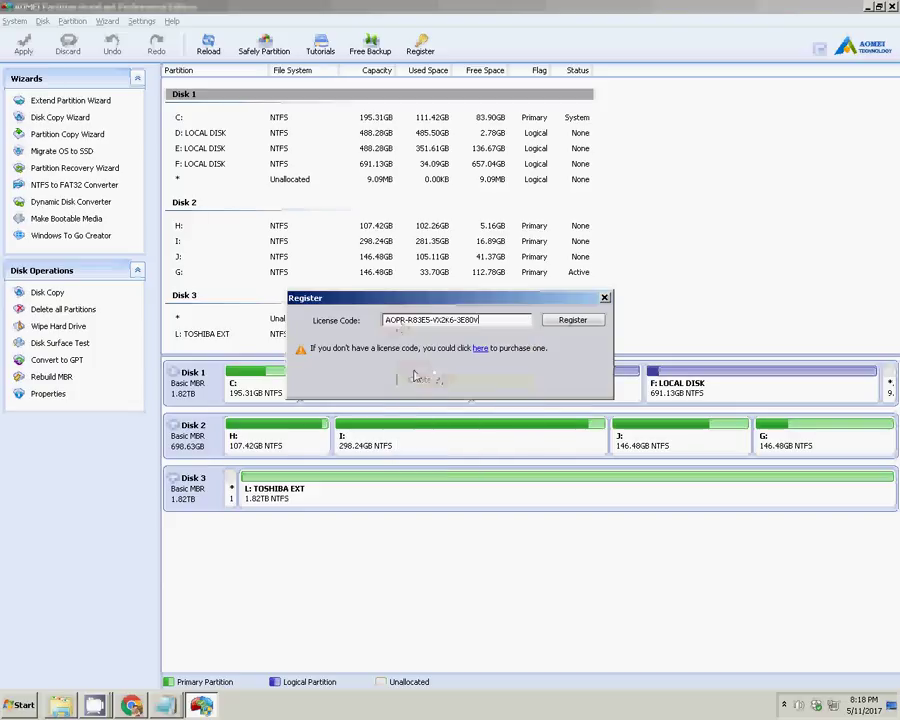
pyautogui.click(572, 320)
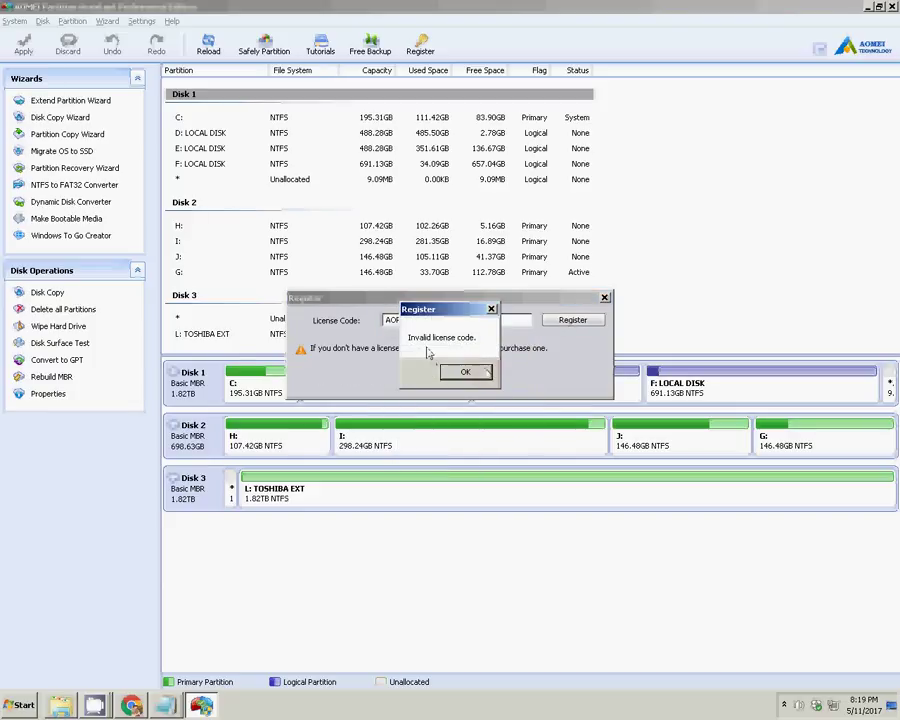
pyautogui.click(463, 372)
# Step: Copy the SERVER serial from the Instrucciones file and try to register with it as the license code
pyautogui.click(162, 707)
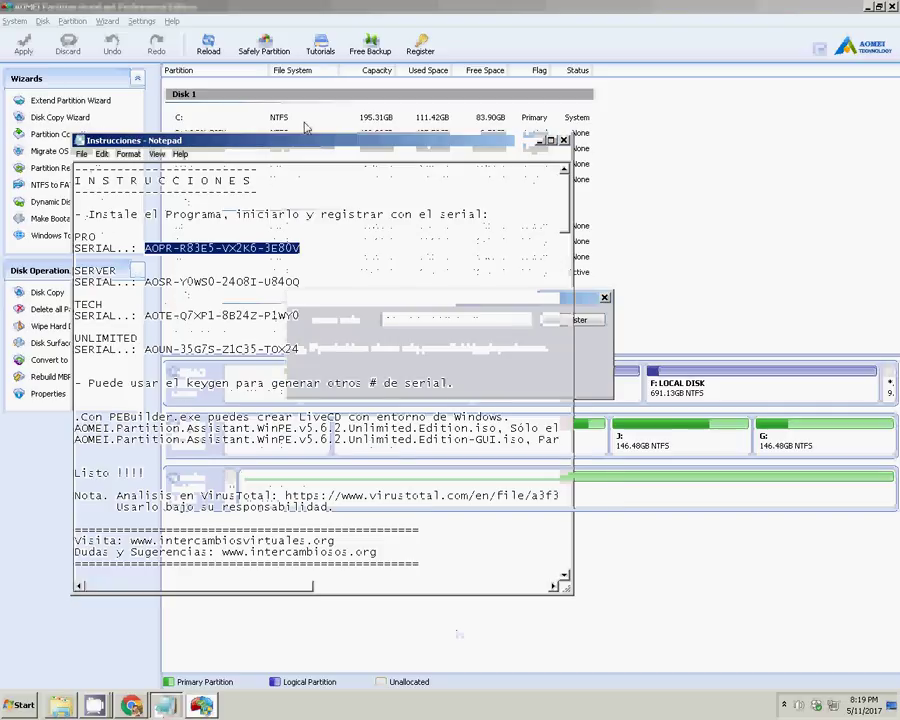
pyautogui.moveTo(145, 282); pyautogui.dragTo(309, 287)
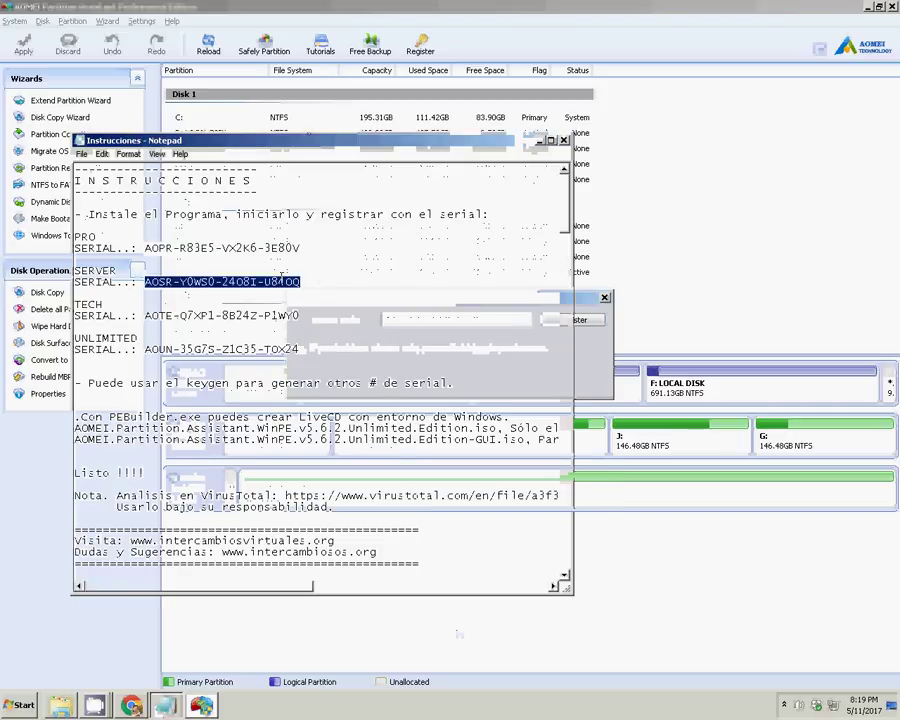
pyautogui.rightClick(288, 282)
pyautogui.click(303, 316)
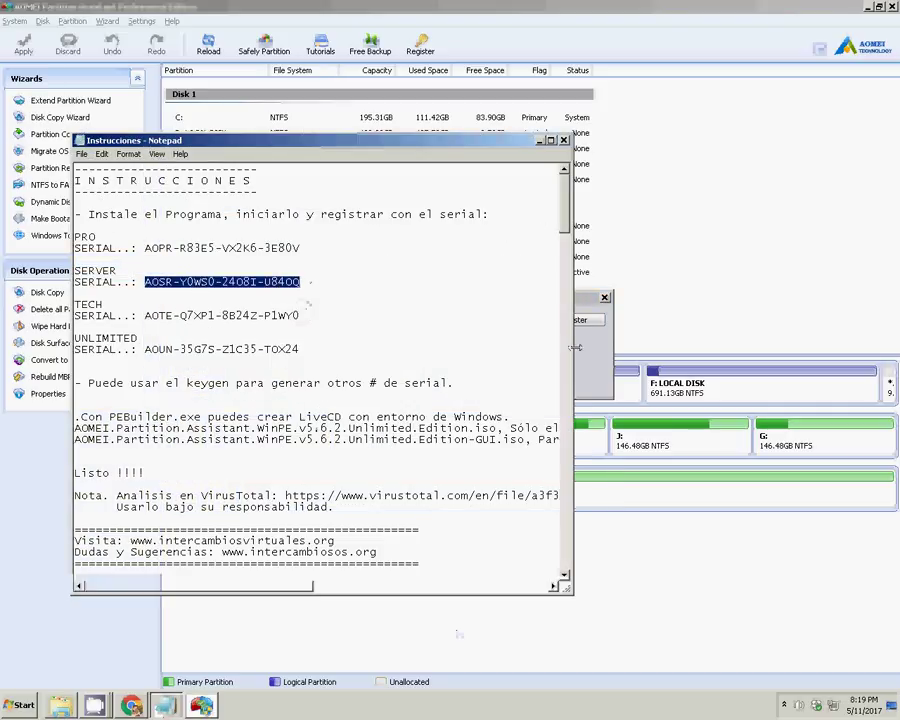
pyautogui.click(588, 298)
pyautogui.moveTo(516, 322); pyautogui.dragTo(368, 320)
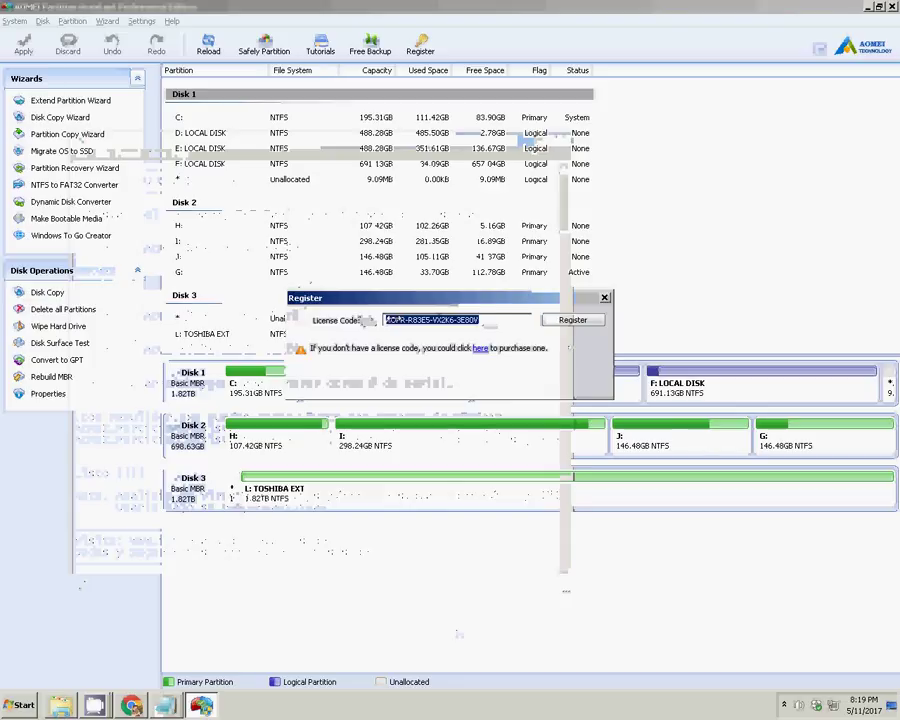
pyautogui.rightClick(398, 319)
pyautogui.click(418, 367)
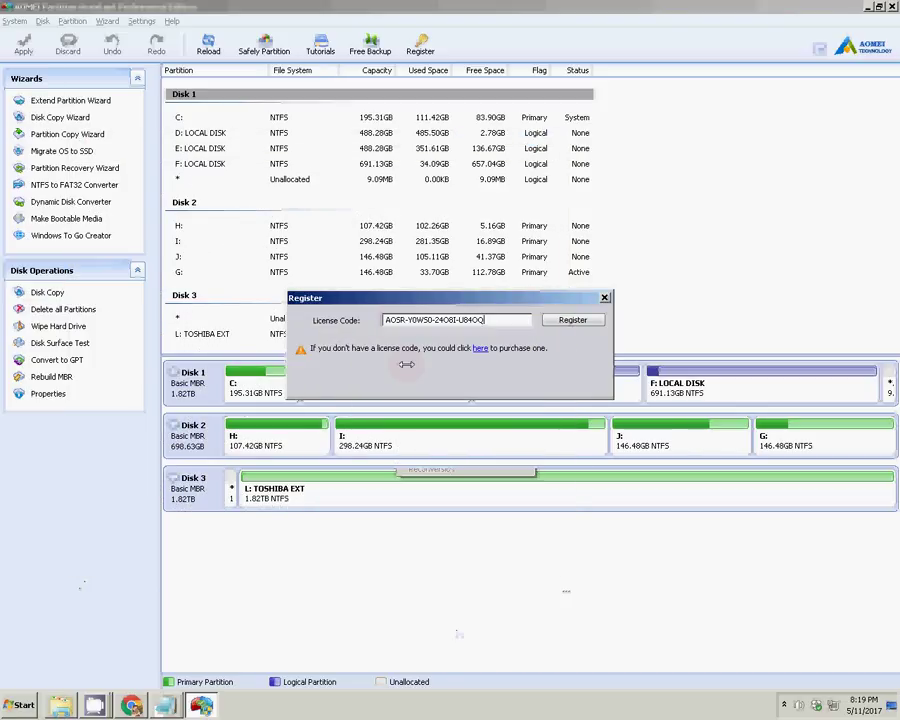
pyautogui.press('Return')
pyautogui.press('Return')
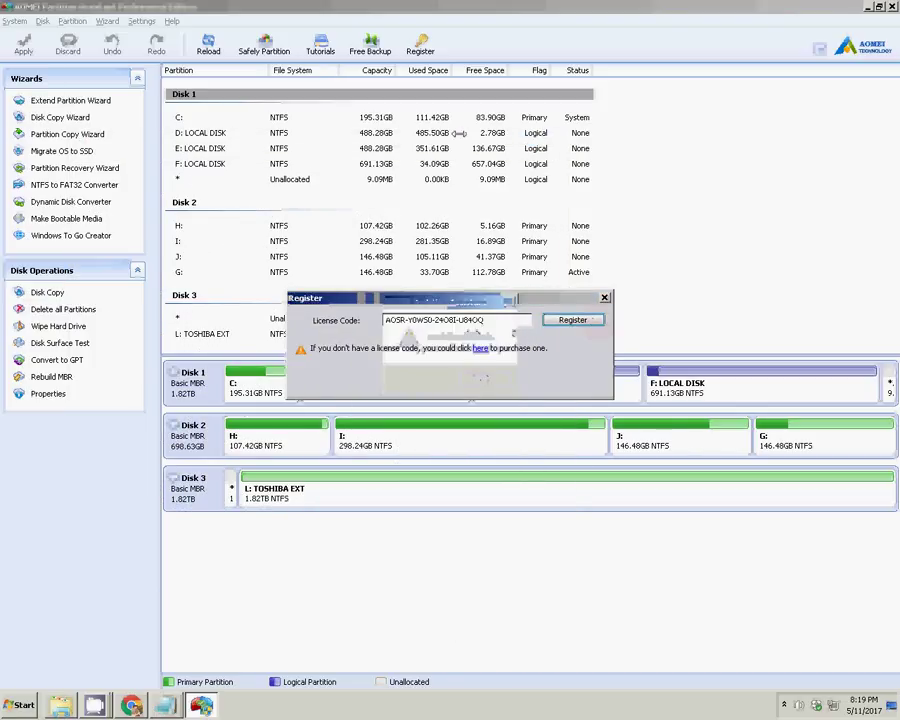
# Step: Copy the TECH serial from the Instrucciones file and try to register with it as the license code
pyautogui.click(165, 705)
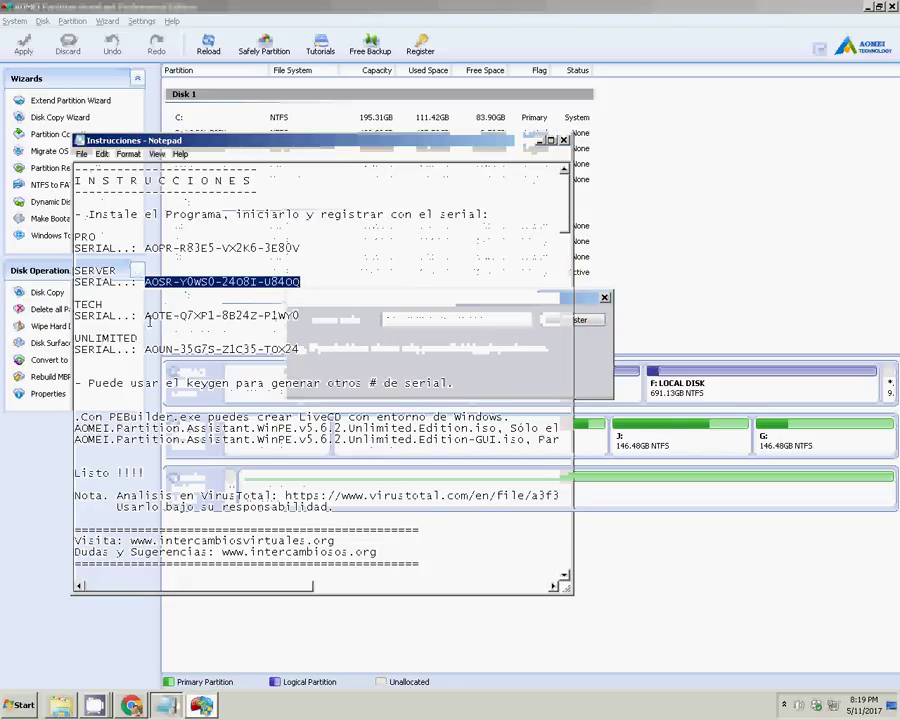
pyautogui.moveTo(145, 316); pyautogui.dragTo(299, 316)
pyautogui.rightClick(241, 315)
pyautogui.click(275, 357)
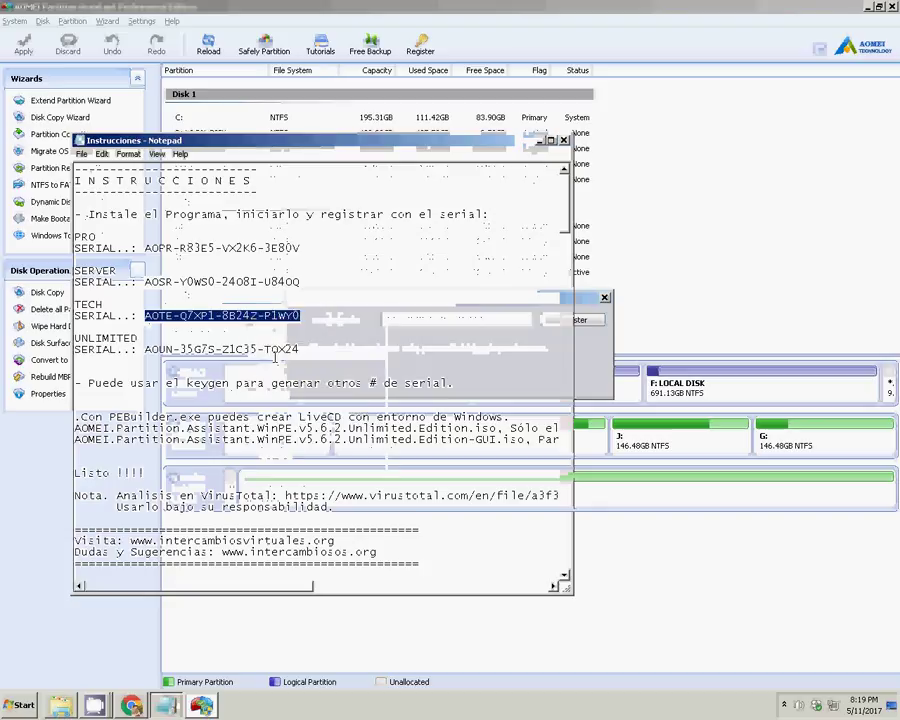
pyautogui.click(201, 705)
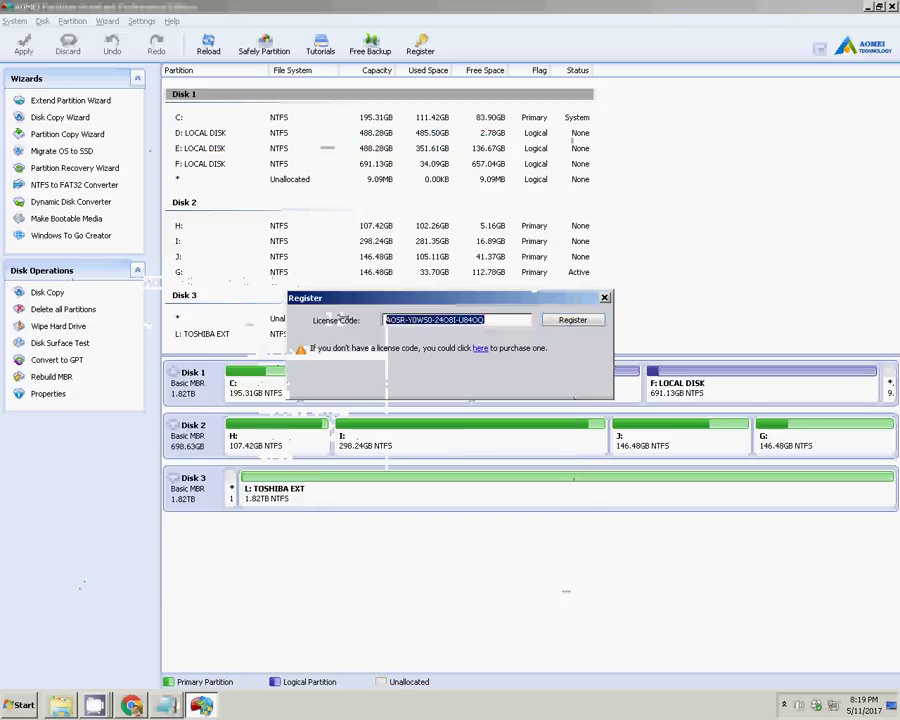
pyautogui.rightClick(532, 318)
pyautogui.click(569, 370)
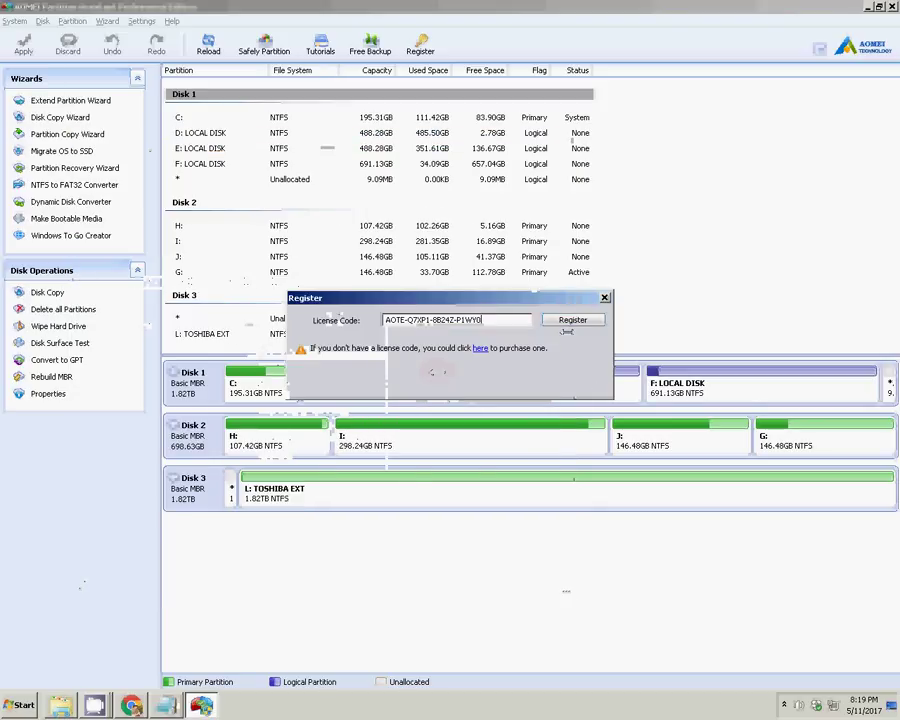
pyautogui.click(566, 324)
pyautogui.click(536, 376)
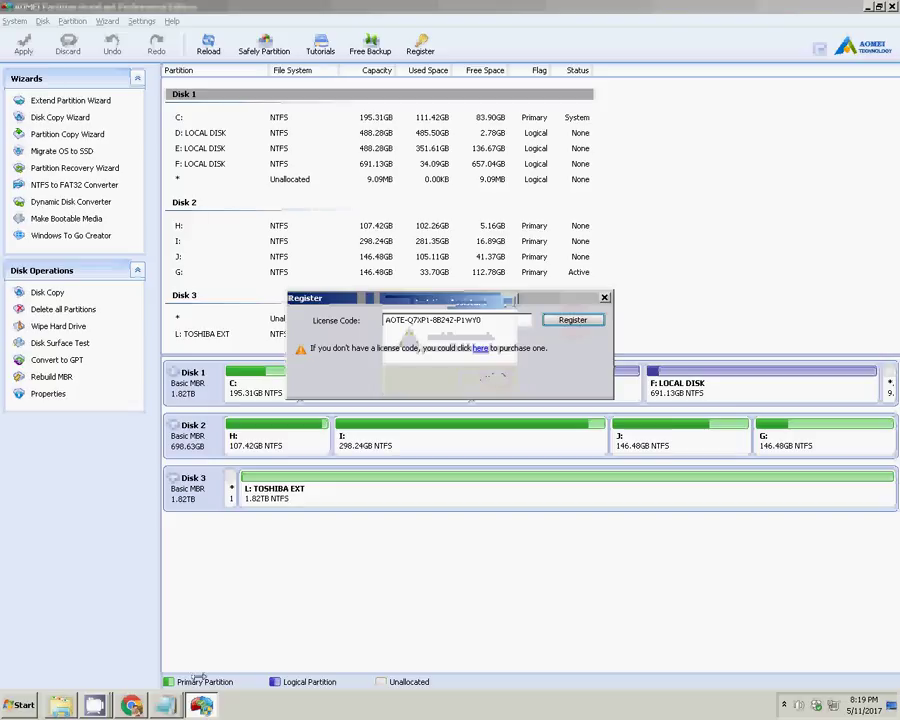
# Step: Copy the UNLIMITED serial from the Instrucciones file and try to register with it as the license code
pyautogui.click(166, 705)
pyautogui.moveTo(145, 349); pyautogui.dragTo(314, 351)
pyautogui.rightClick(260, 349)
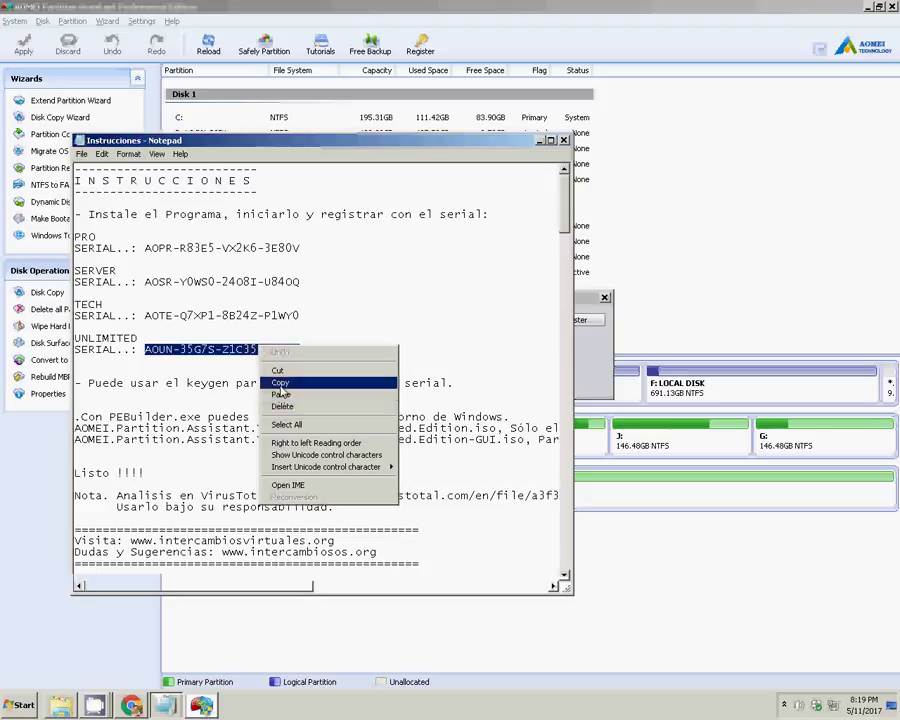
pyautogui.click(280, 382)
pyautogui.click(595, 381)
pyautogui.moveTo(484, 320); pyautogui.dragTo(368, 320)
pyautogui.rightClick(403, 320)
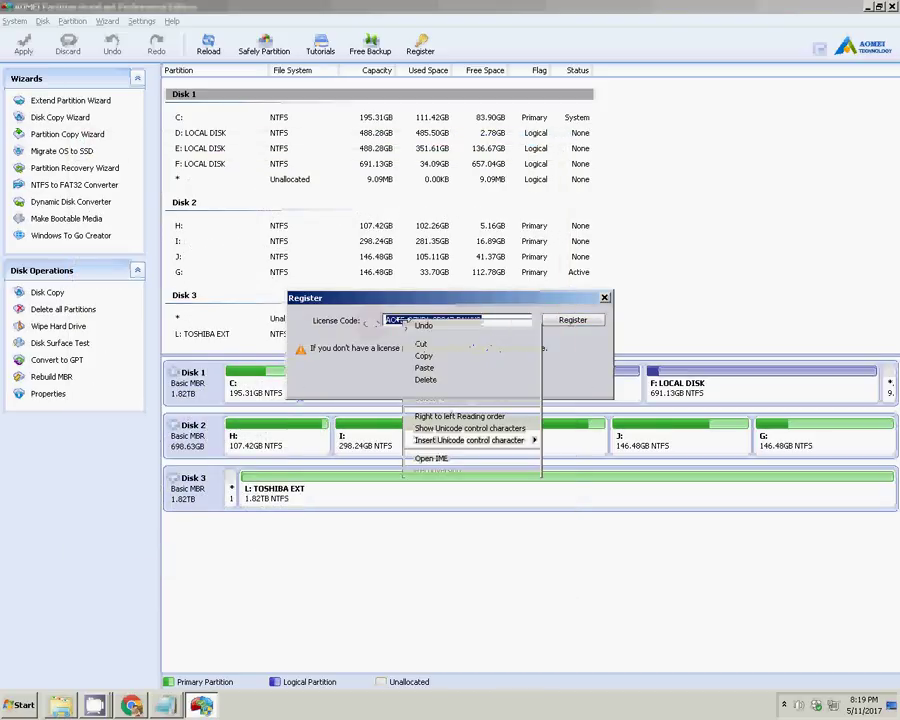
pyautogui.click(428, 366)
pyautogui.press('Return')
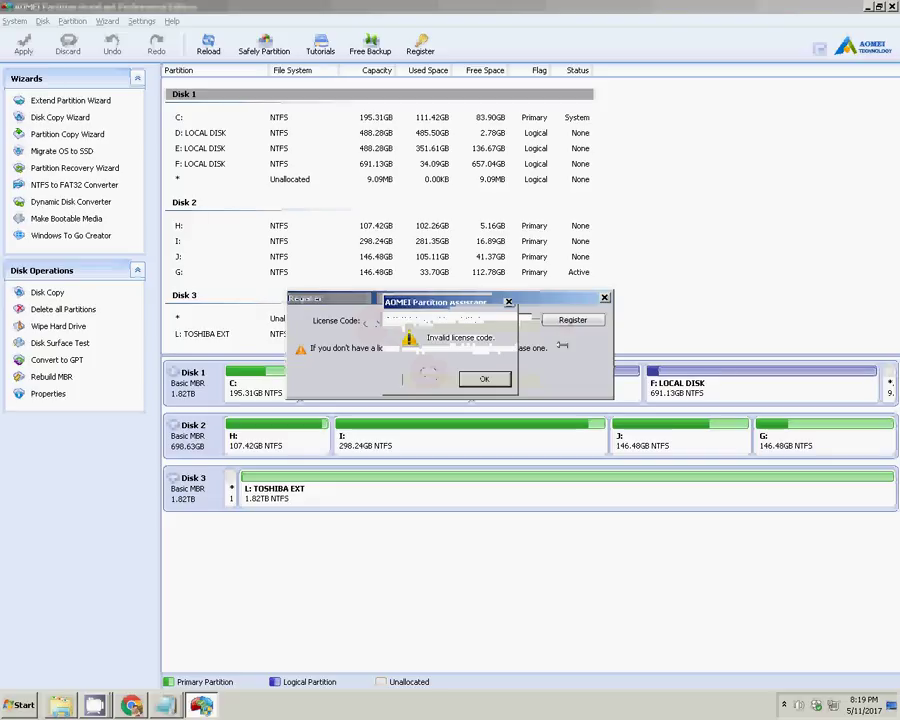
pyautogui.click(541, 376)
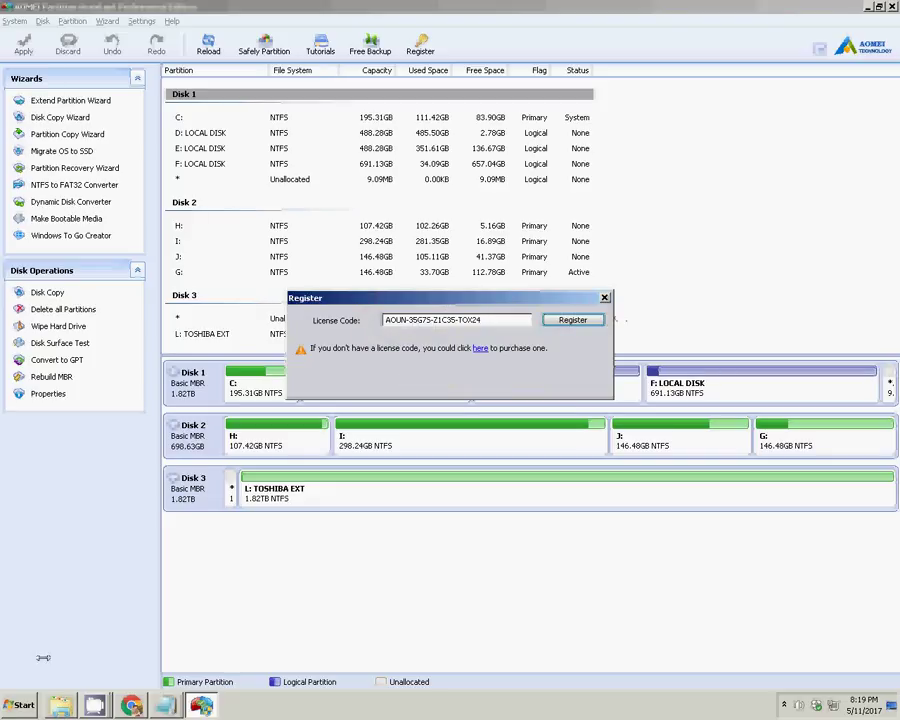
# Step: Review the rest of the Instrucciones file for further registration notes and minimize it
pyautogui.click(153, 707)
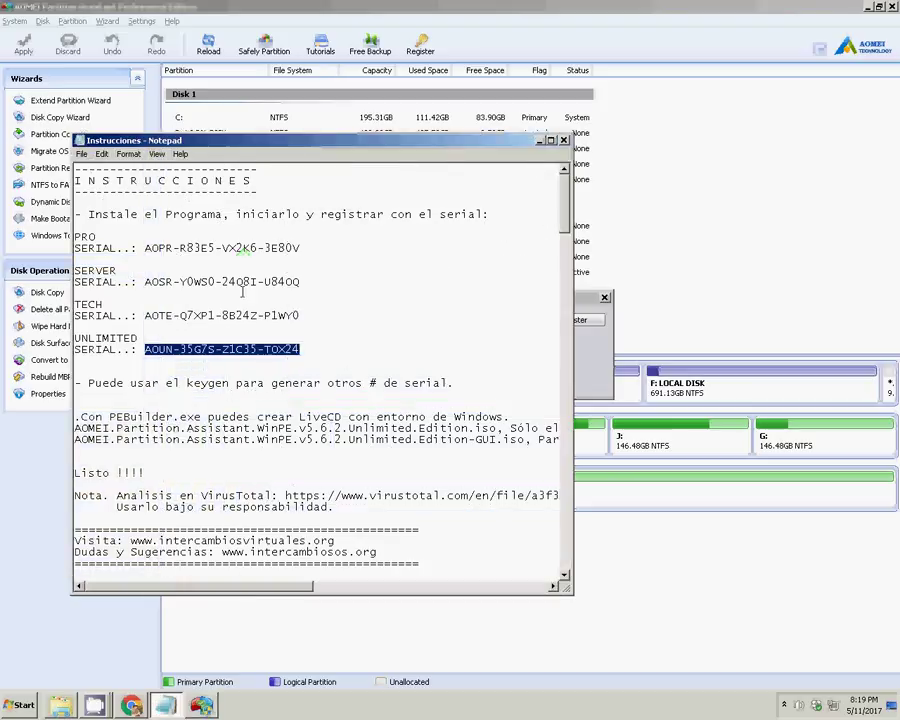
pyautogui.click(566, 258)
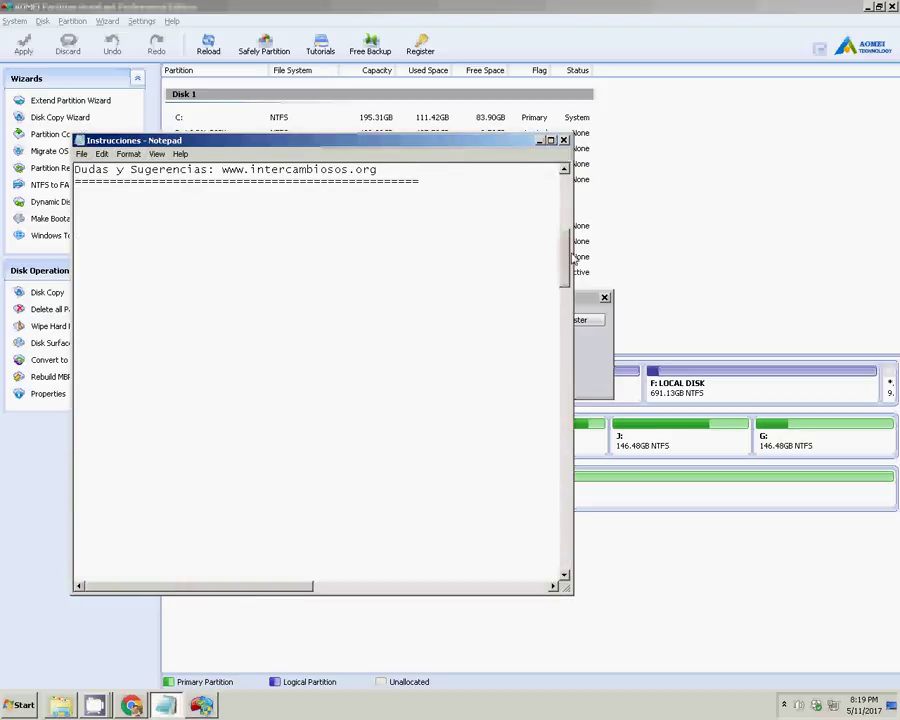
pyautogui.moveTo(573, 258); pyautogui.dragTo(341, 309)
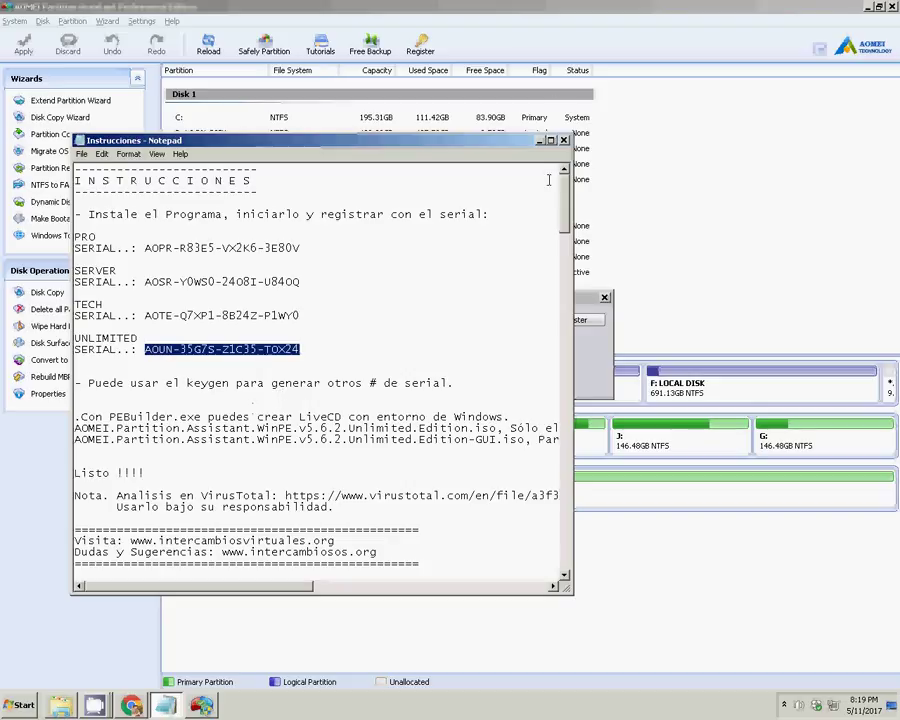
pyautogui.click(539, 140)
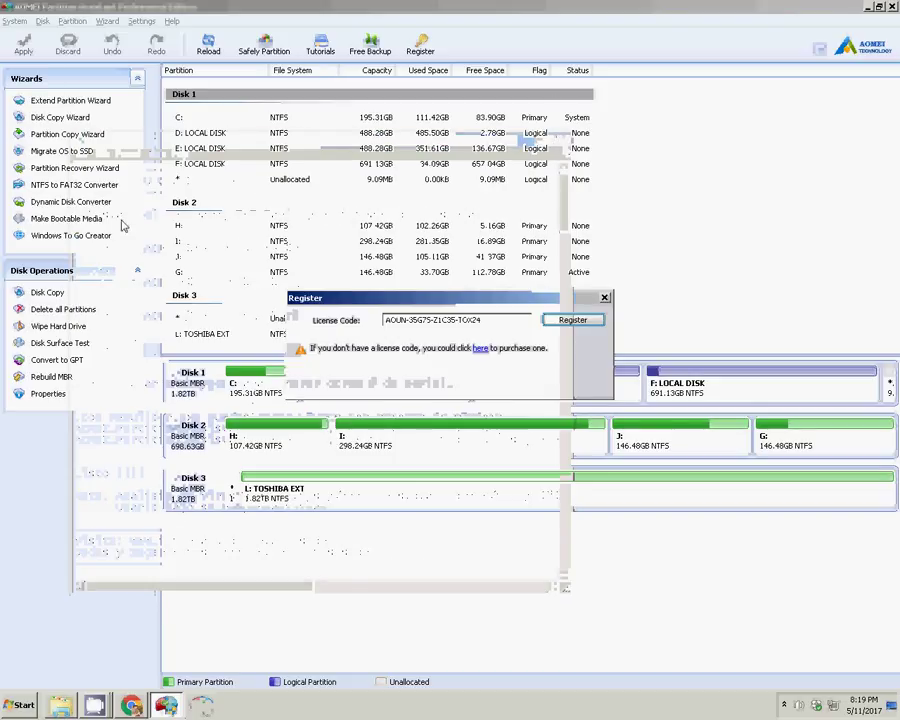
# Step: Open the Keygen archive from the AOMEI folder, try the copied text as the archive password, and dismiss the diagnostic messages
pyautogui.click(61, 705)
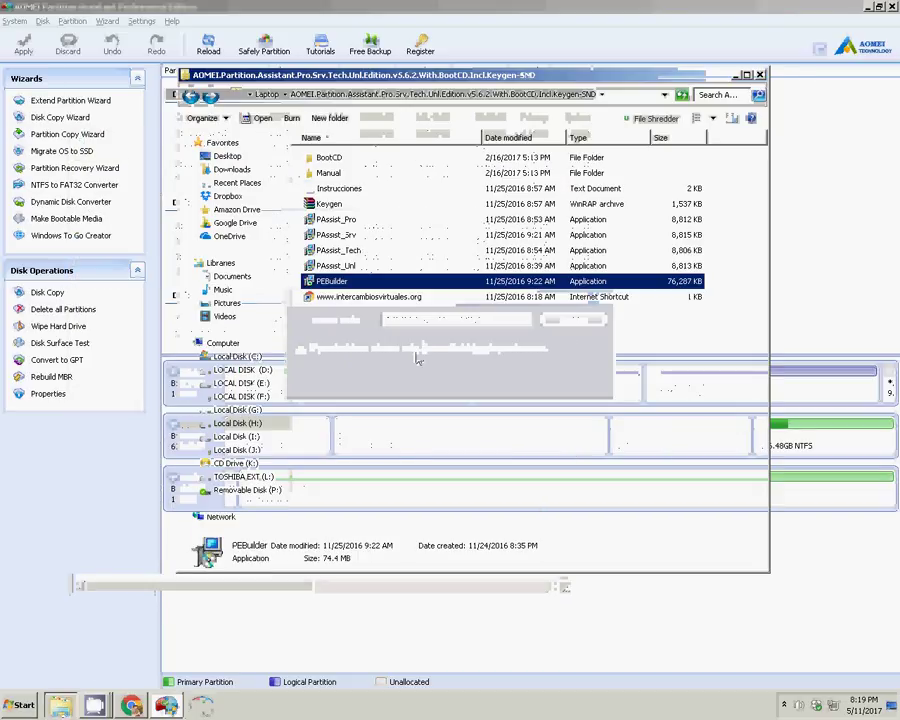
pyautogui.click(330, 204)
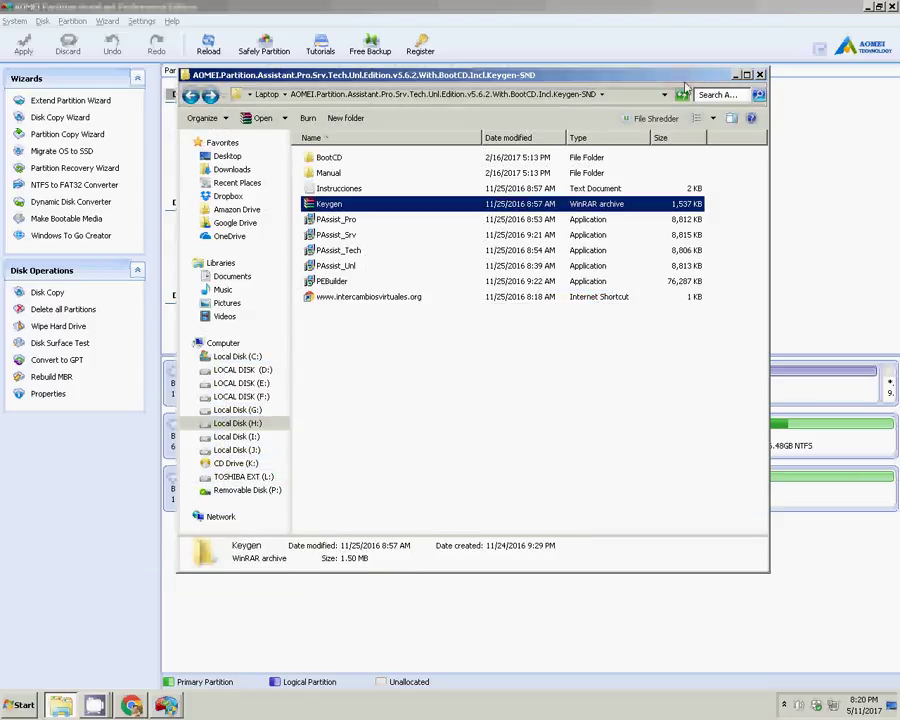
pyautogui.click(736, 76)
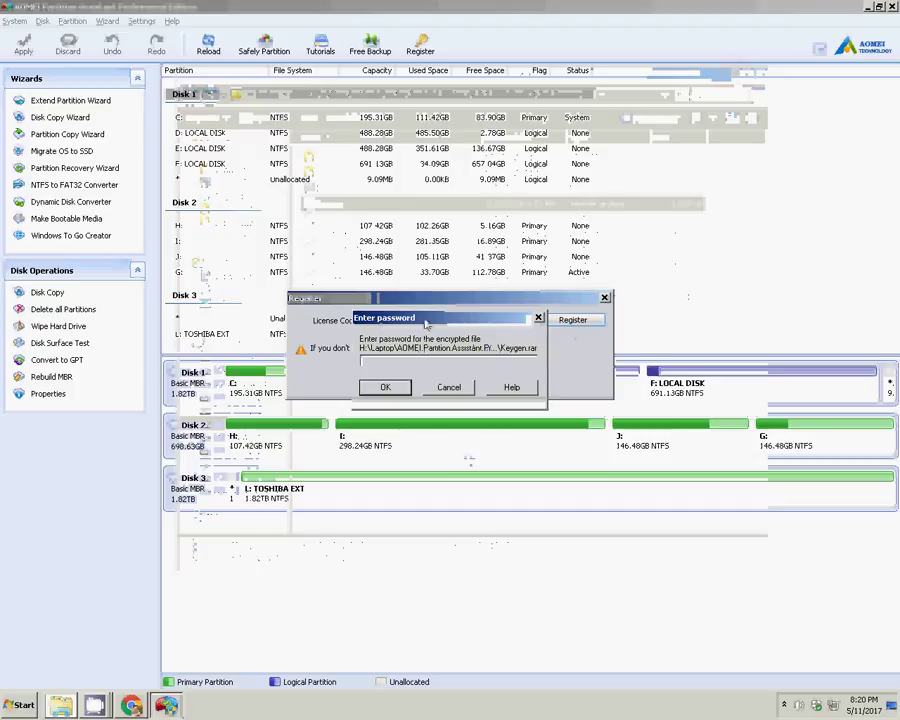
pyautogui.moveTo(425, 323); pyautogui.dragTo(172, 219)
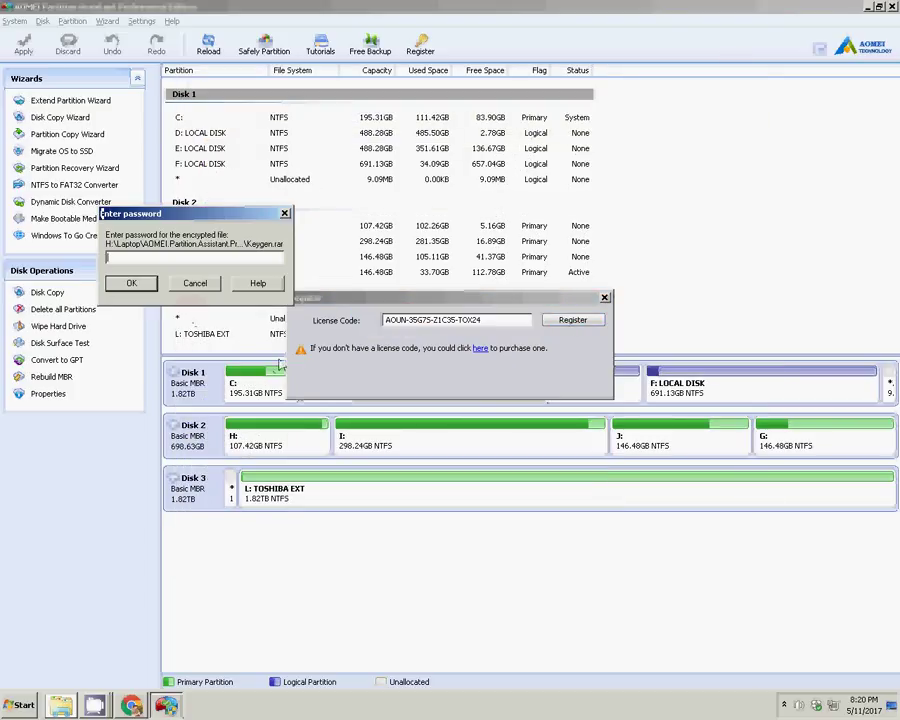
pyautogui.rightClick(153, 258)
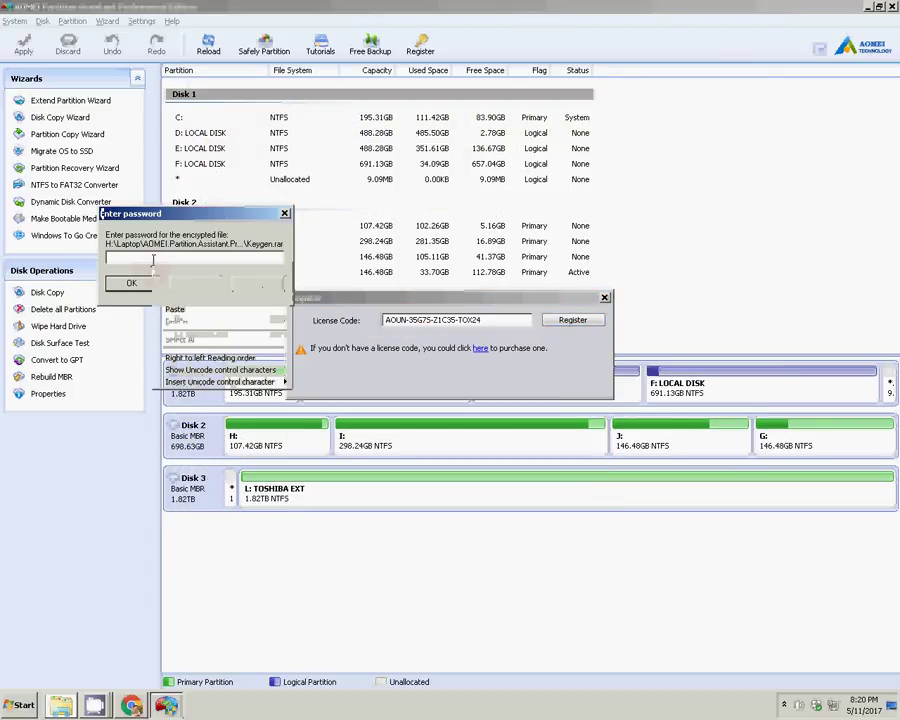
pyautogui.click(176, 309)
pyautogui.click(139, 287)
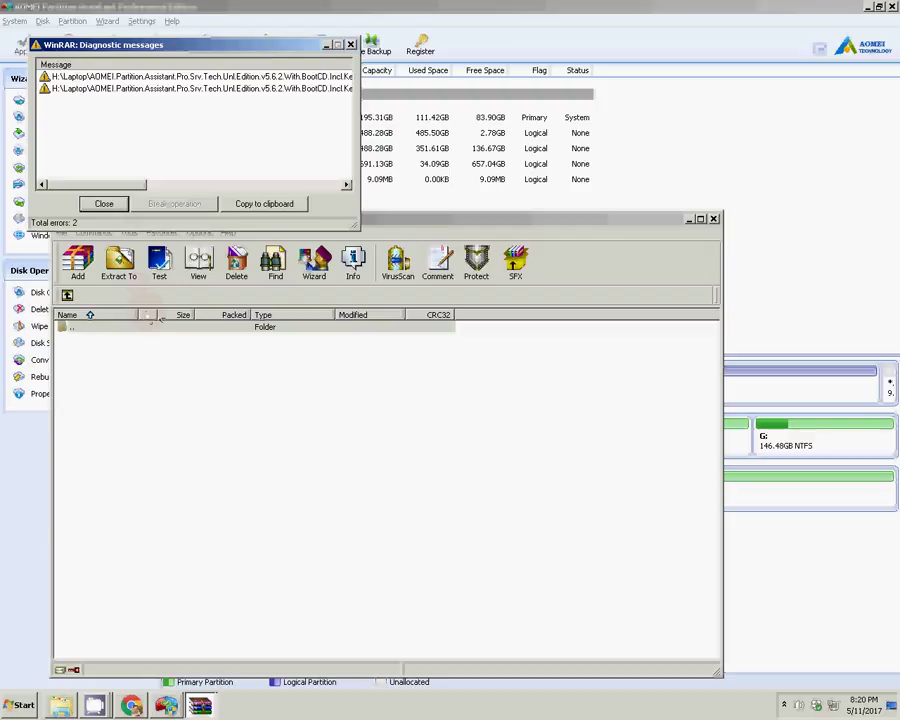
pyautogui.click(104, 146)
pyautogui.click(462, 449)
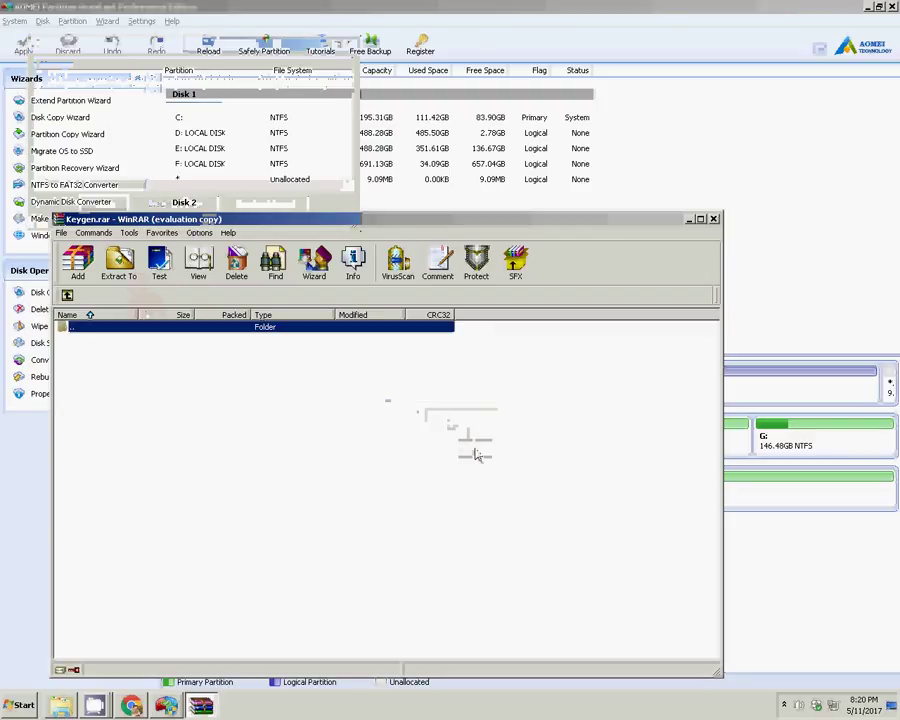
# Step: Go up from the Keygen archive to its parent folder in WinRAR and open the BootCD folder
pyautogui.doubleClick(70, 327)
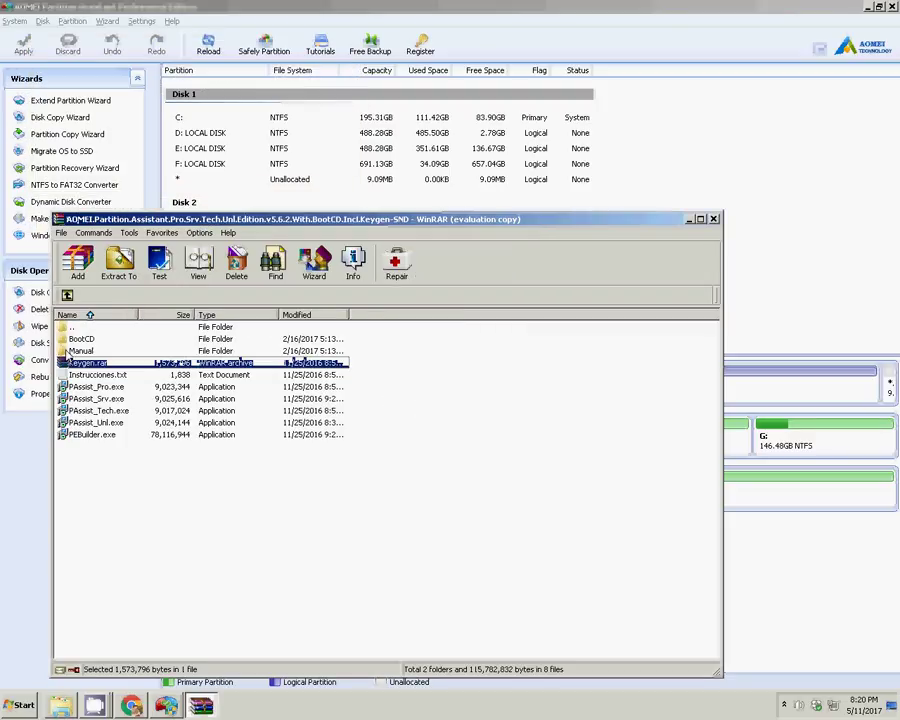
pyautogui.doubleClick(85, 342)
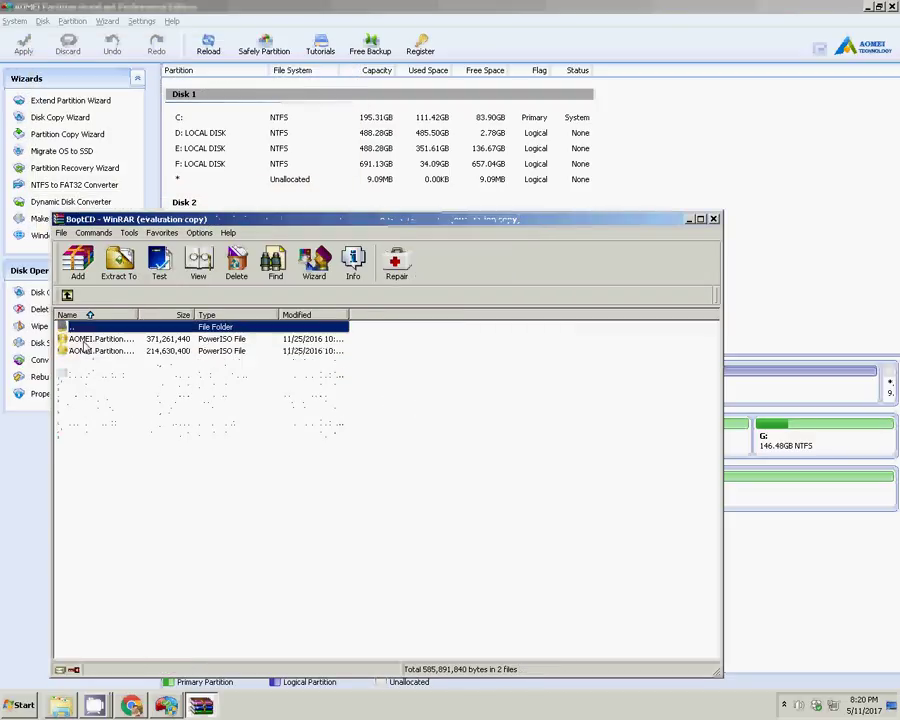
# Step: Close the WinRAR BootCD window and the license registration dialog
pyautogui.click(85, 340)
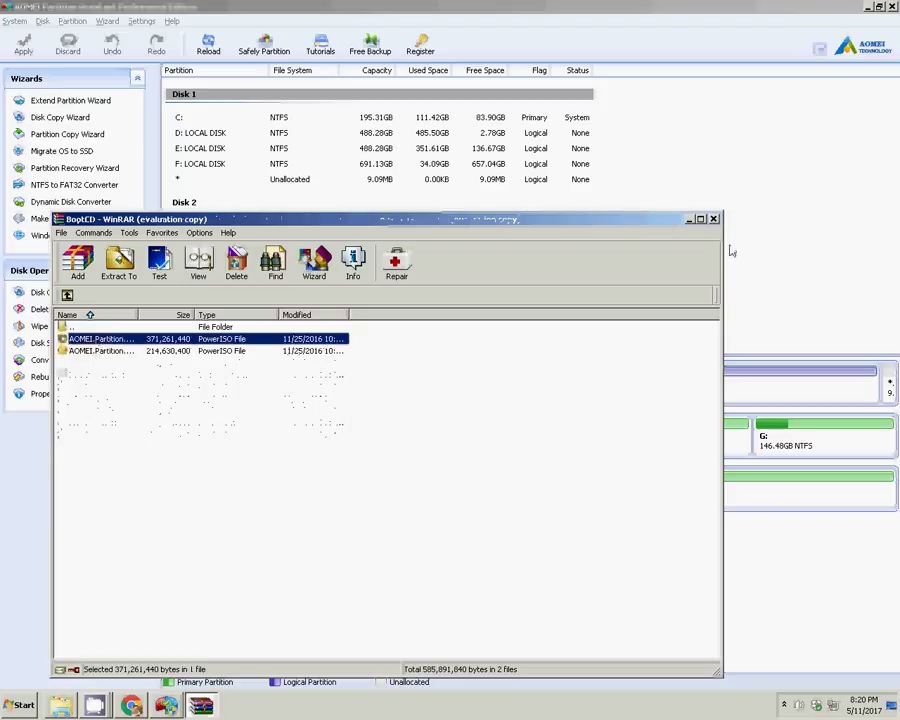
pyautogui.click(713, 218)
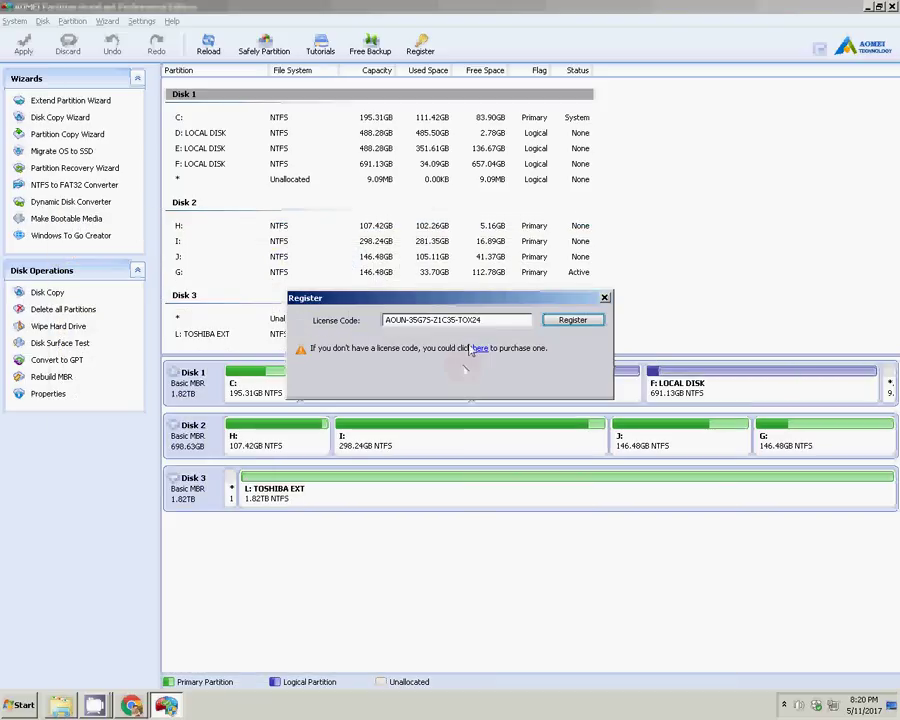
pyautogui.click(604, 298)
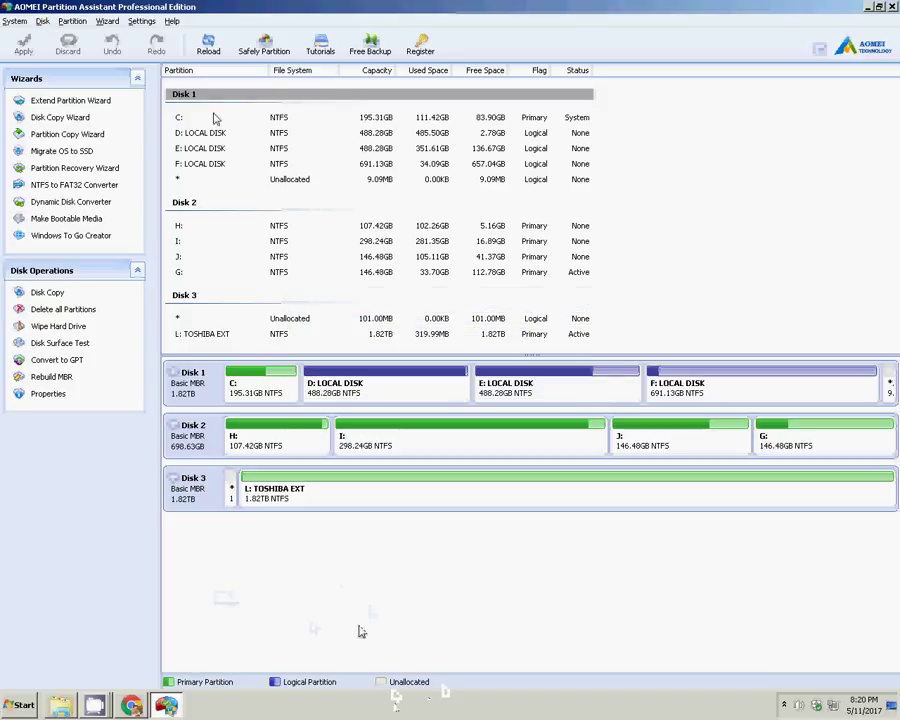
pyautogui.click(172, 21)
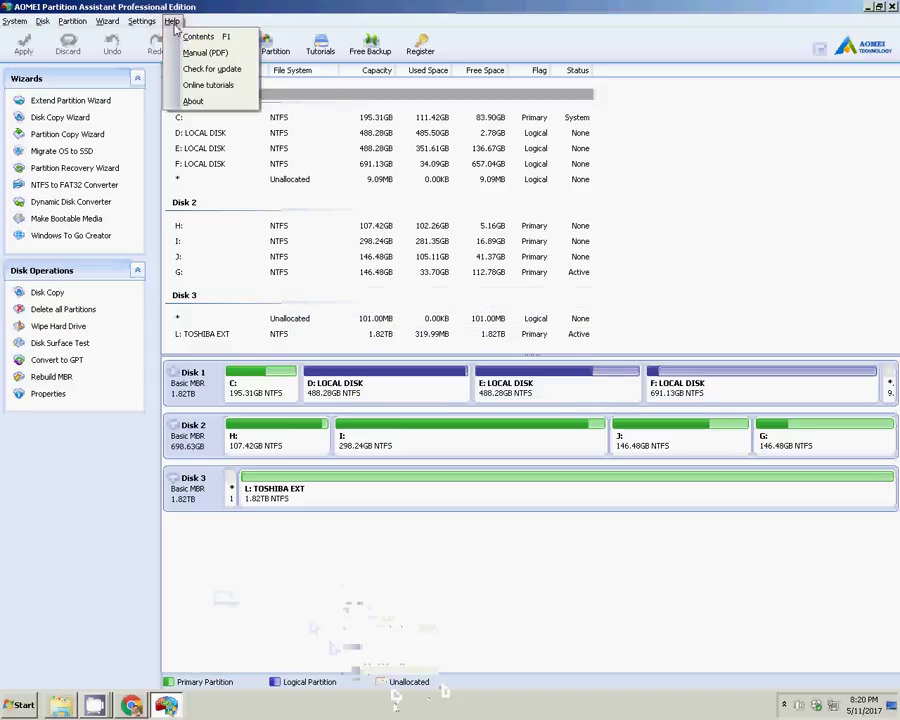
pyautogui.click(722, 192)
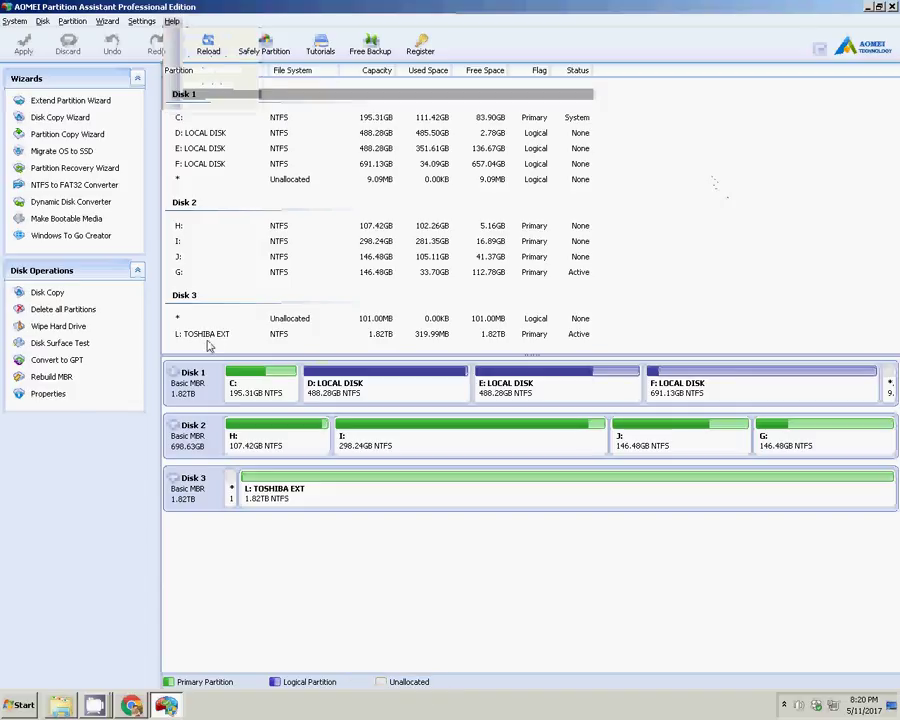
# Step: Create a 500.30 GB partition with drive letter N: out of the L: TOSHIBA EXT partition on Disk 3
pyautogui.click(208, 341)
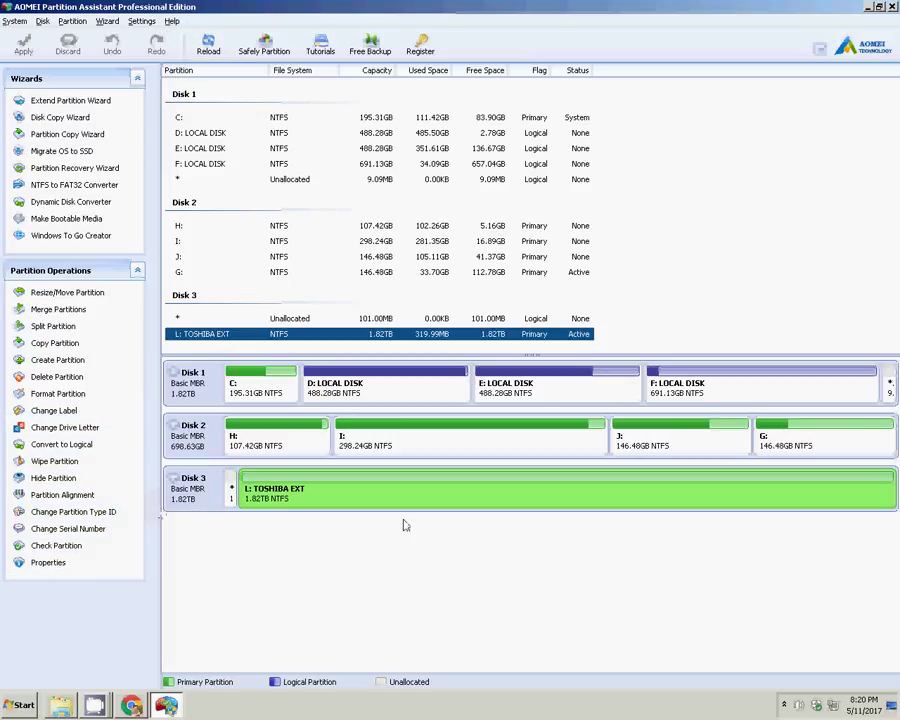
pyautogui.click(297, 500)
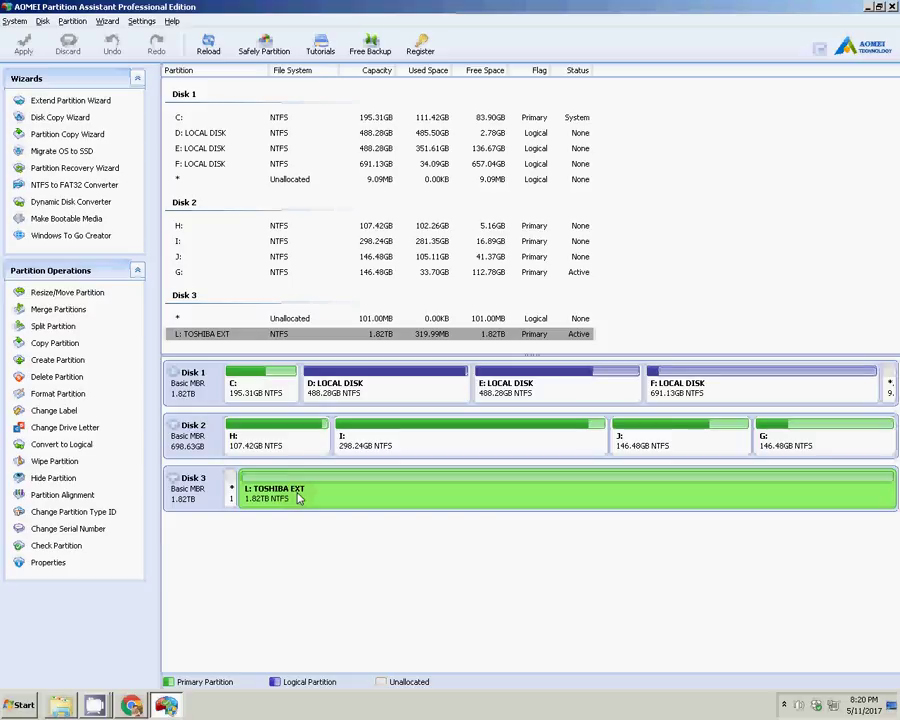
pyautogui.click(50, 362)
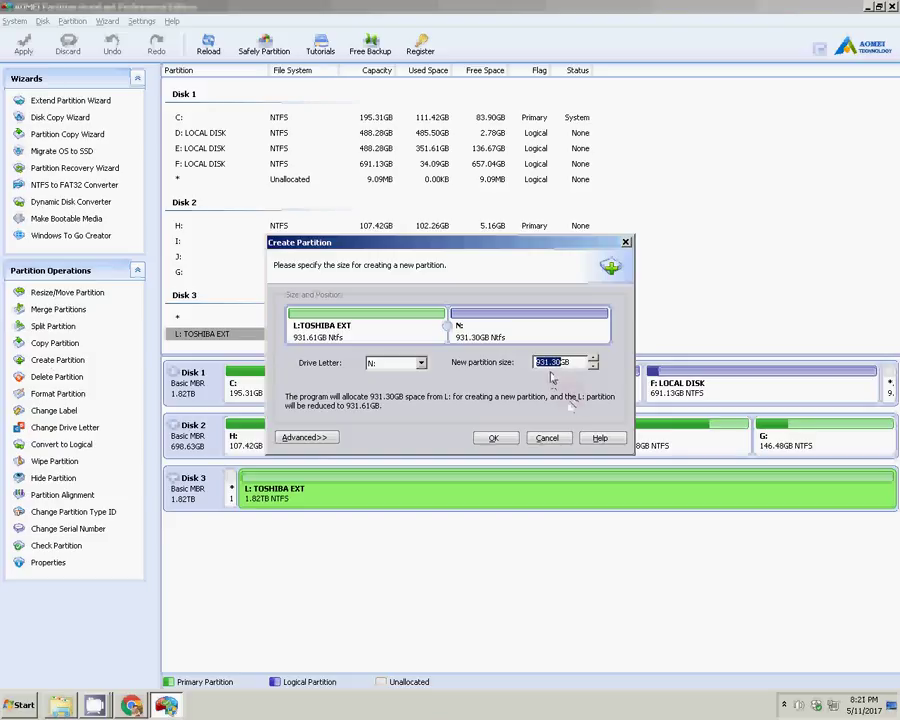
pyautogui.moveTo(549, 366); pyautogui.dragTo(538, 367)
pyautogui.write('500')
pyautogui.click(422, 364)
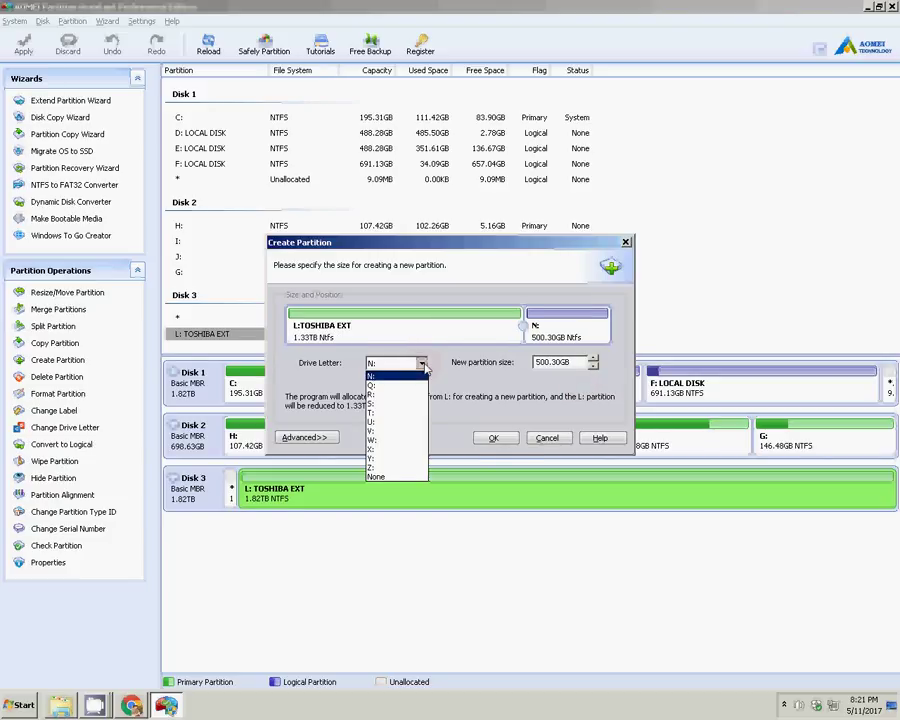
pyautogui.click(423, 365)
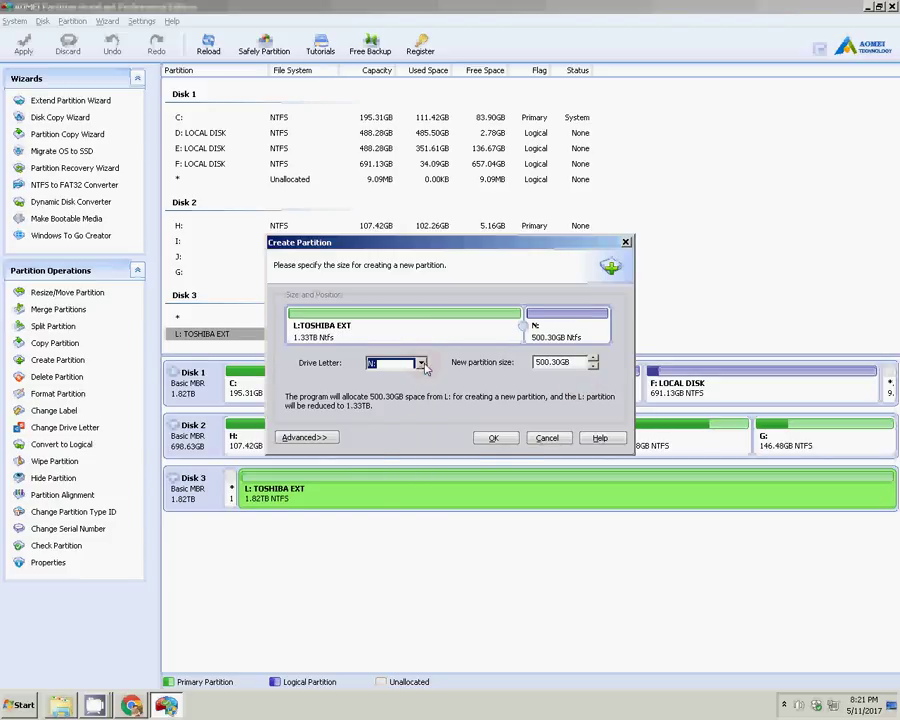
pyautogui.click(422, 365)
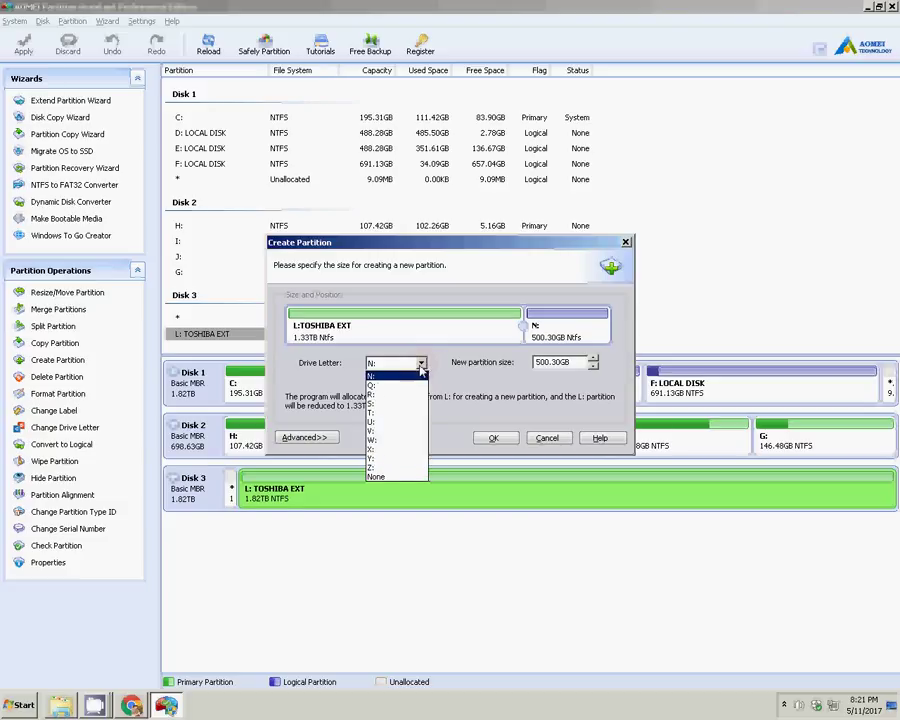
pyautogui.click(421, 369)
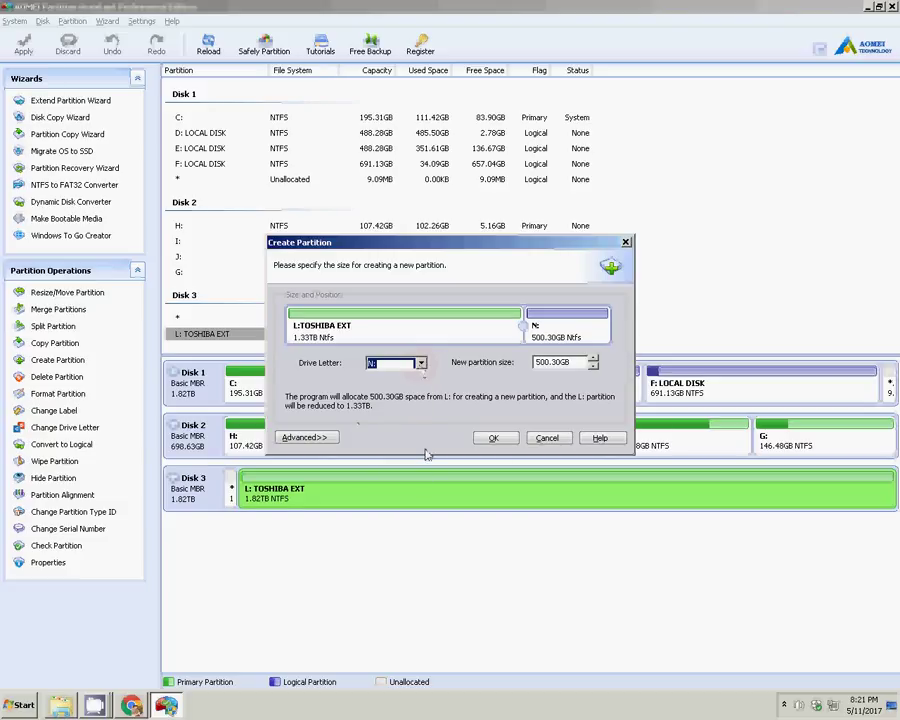
pyautogui.click(500, 445)
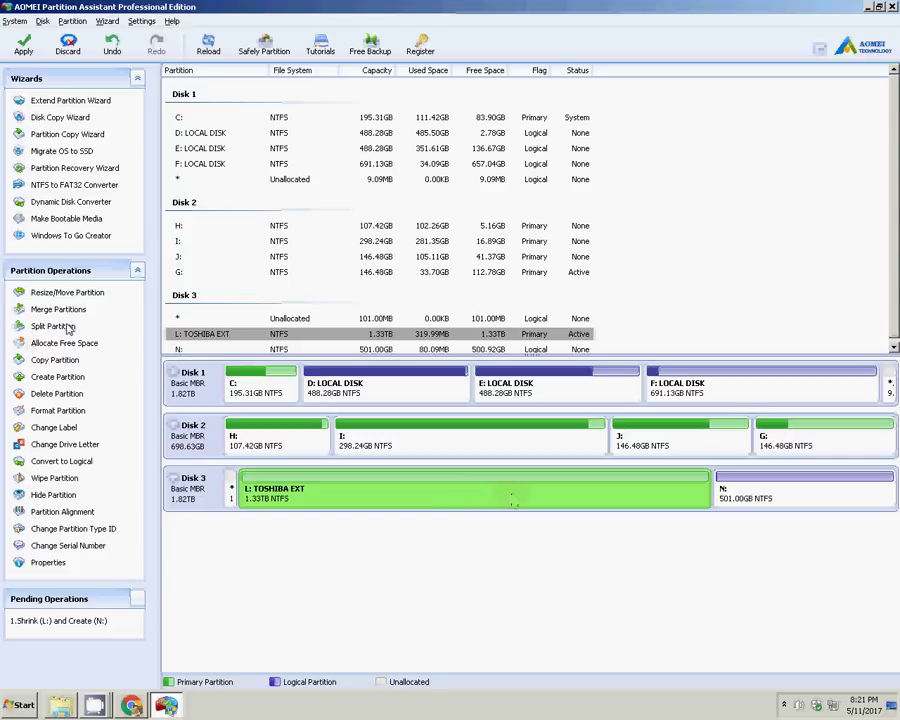
# Step: Create a partition of about 500.84 GB with drive letter Q: out of L: TOSHIBA EXT
pyautogui.click(58, 376)
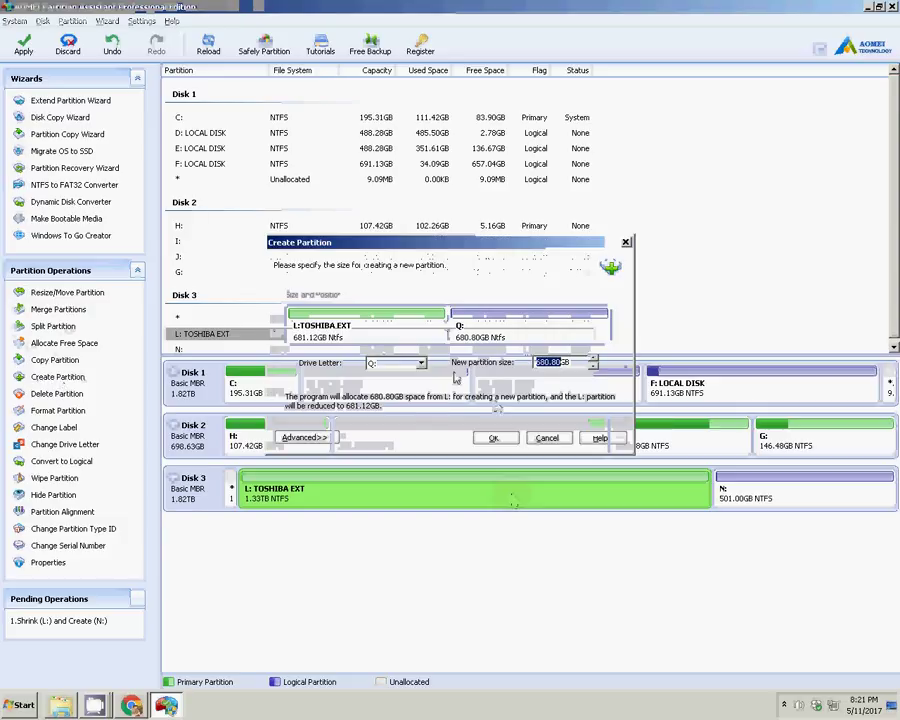
pyautogui.click(475, 337)
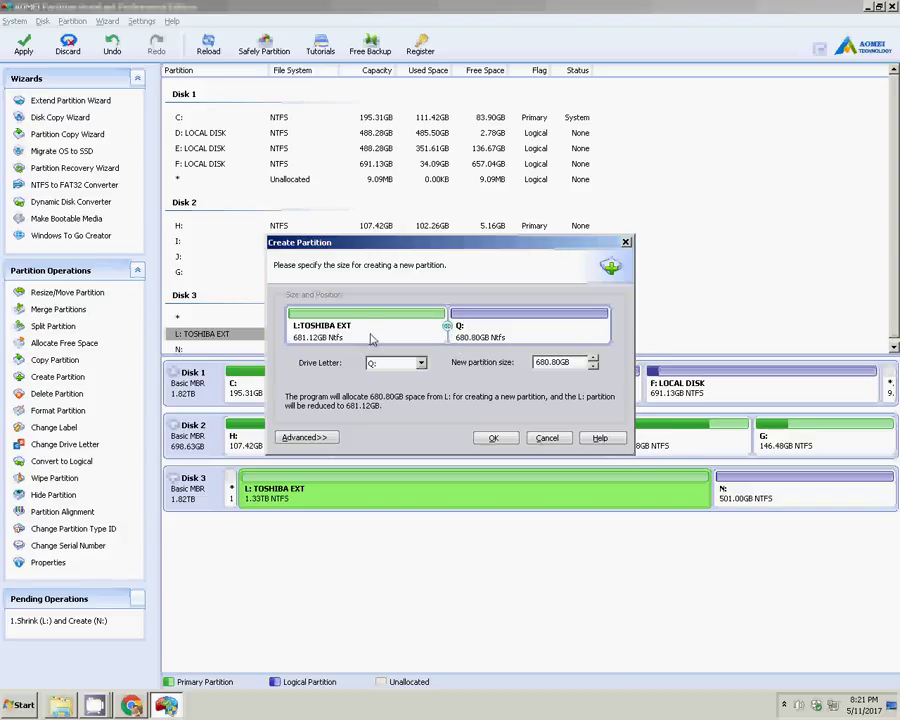
pyautogui.press('Left')
pyautogui.moveTo(371, 340)
pyautogui.mouseDown()
pyautogui.moveTo(330, 342)
pyautogui.moveTo(382, 340)
pyautogui.mouseUp()
pyautogui.click(420, 363)
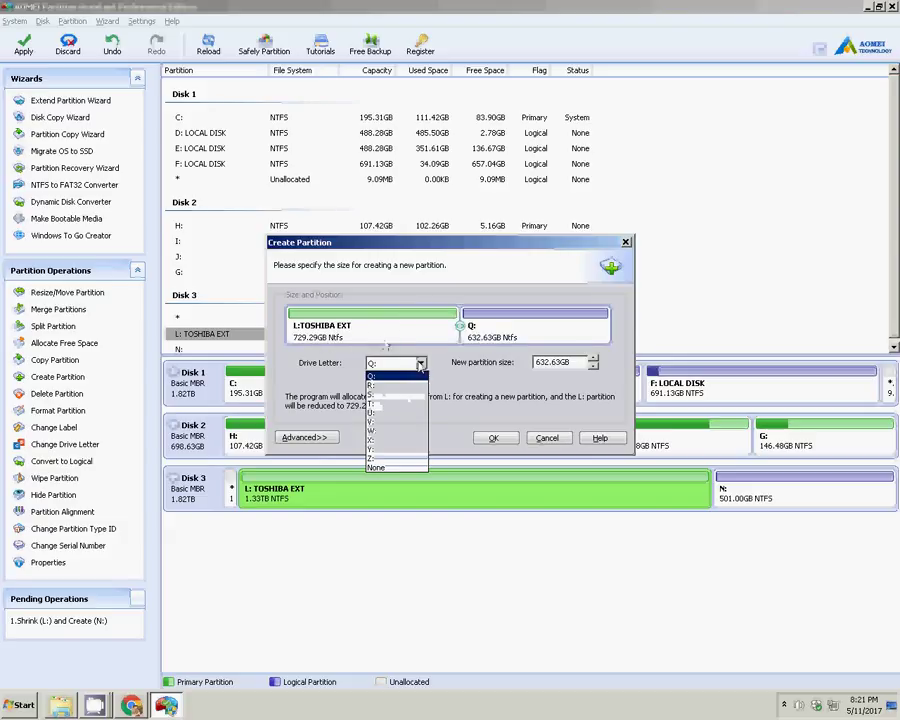
pyautogui.click(421, 364)
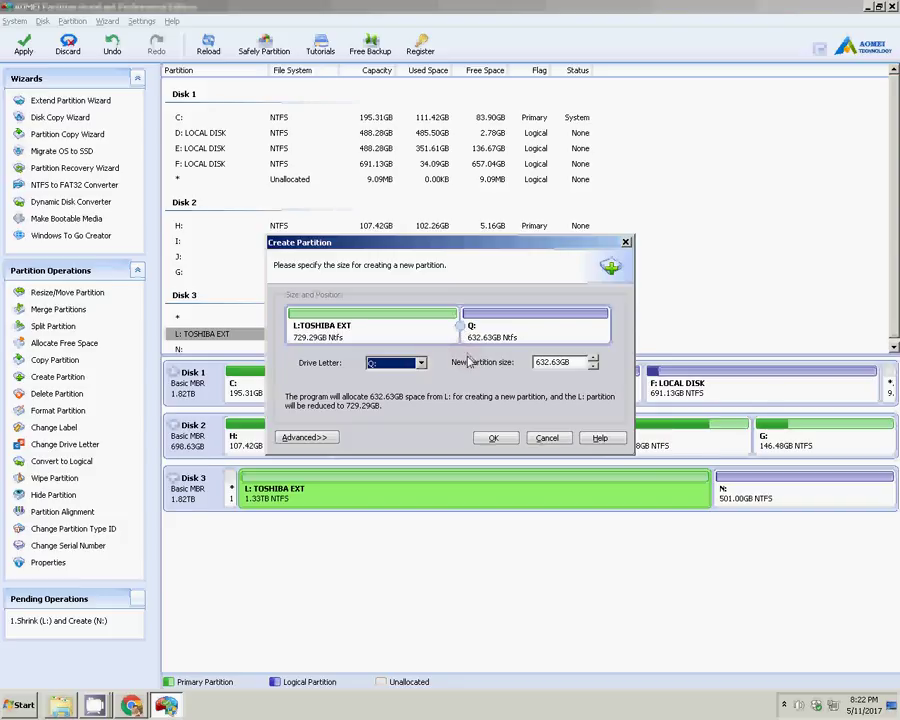
pyautogui.moveTo(461, 336); pyautogui.dragTo(493, 338)
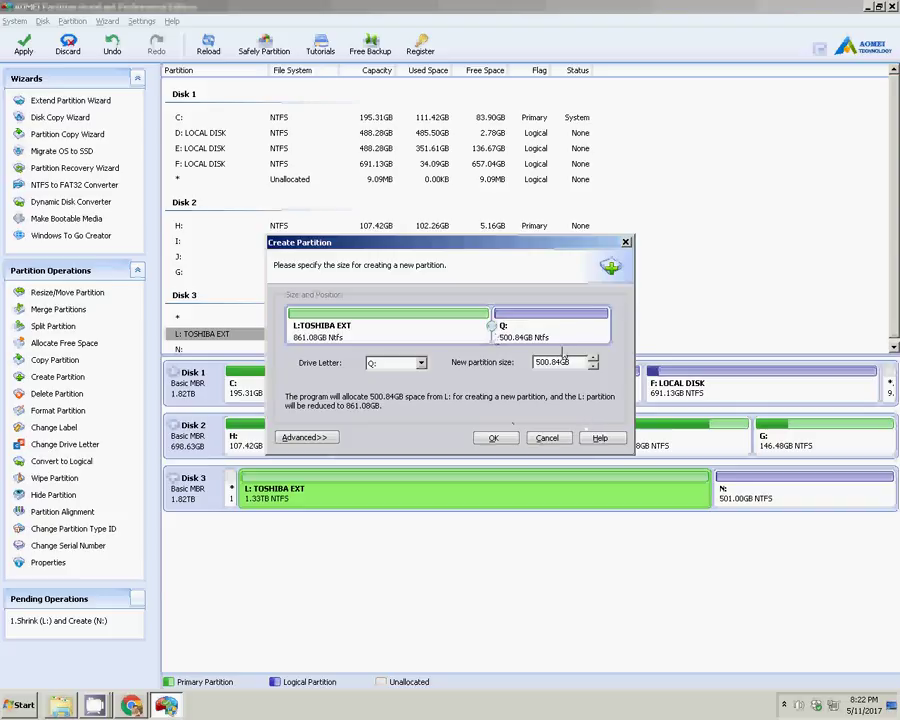
pyautogui.click(494, 440)
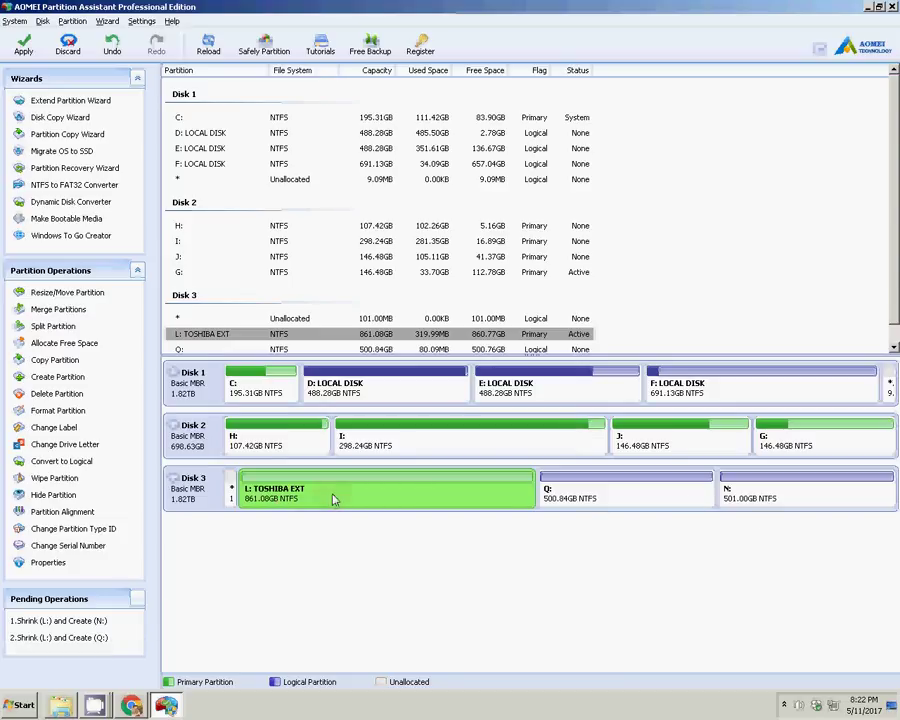
# Step: Create a partition of about 355.54 GB with drive letter R: out of L: TOSHIBA EXT
pyautogui.click(55, 379)
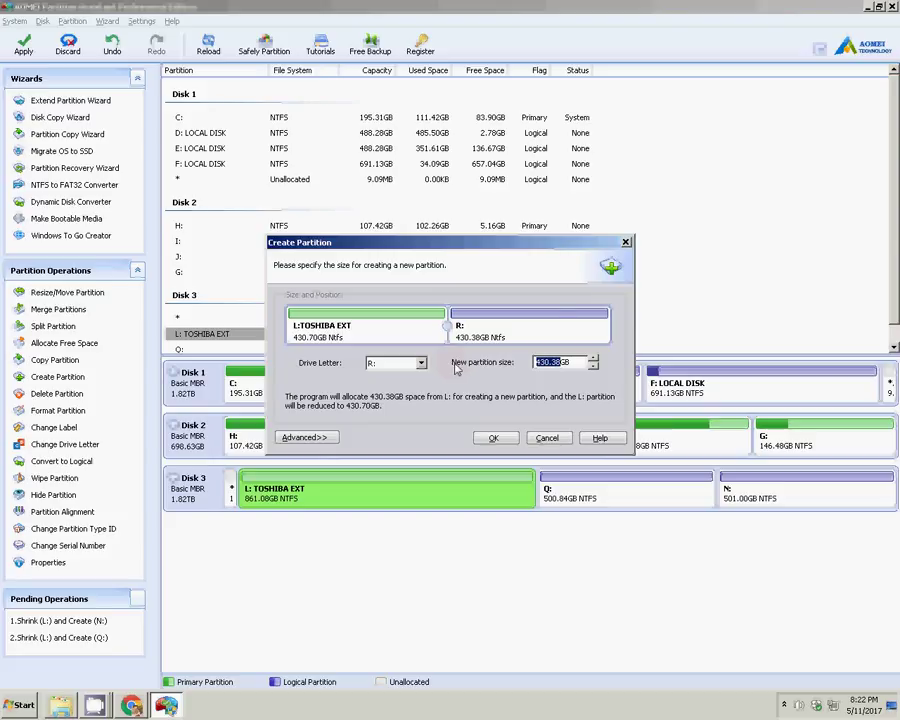
pyautogui.moveTo(447, 326); pyautogui.dragTo(477, 335)
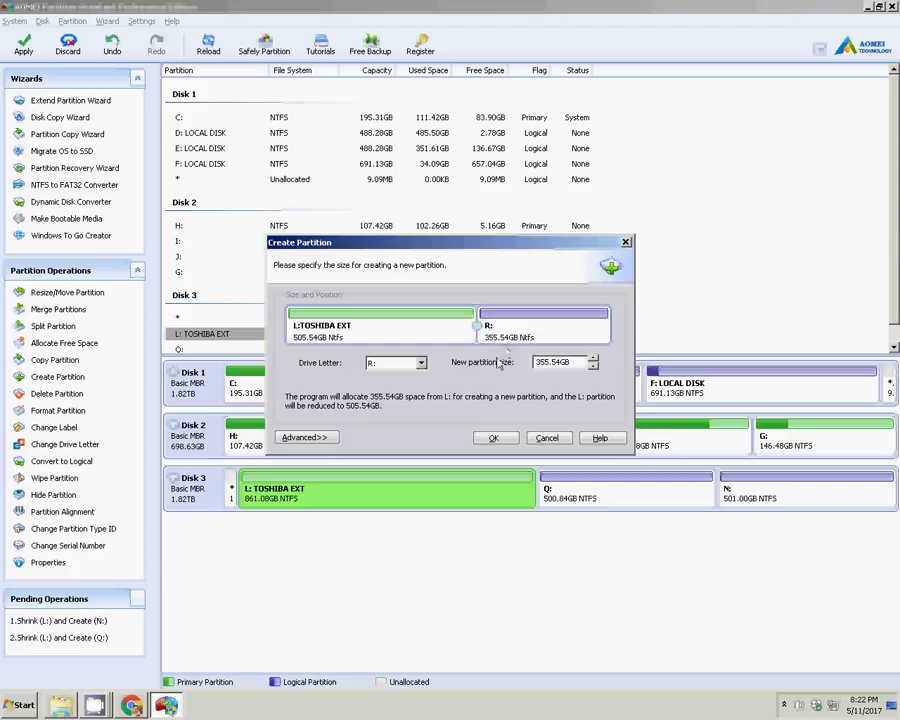
pyautogui.click(495, 439)
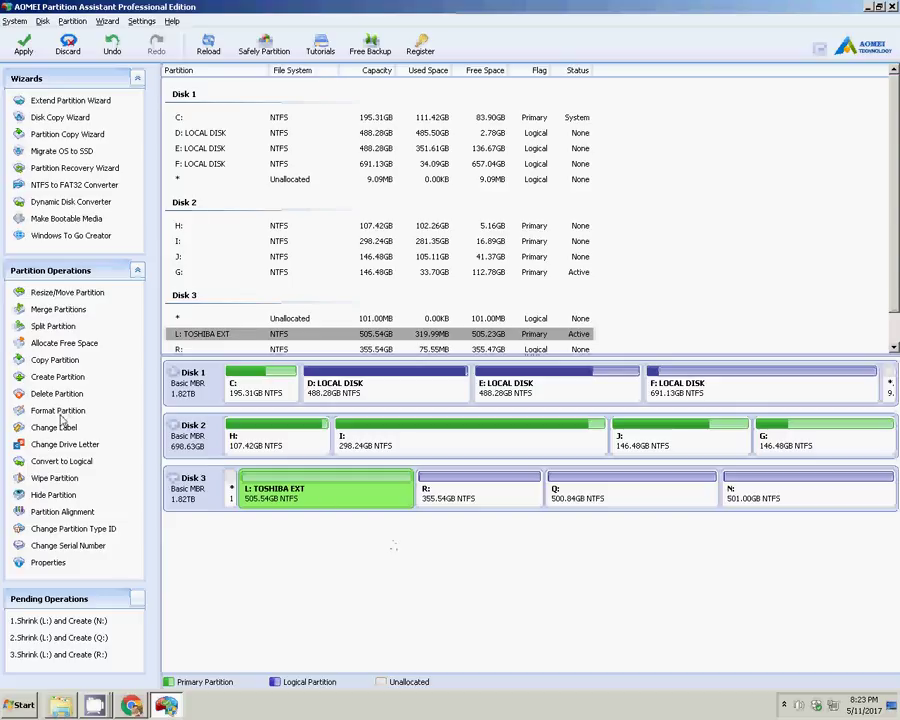
# Step: Create a partition S: of about 504.98 GB, taking nearly all the remaining space of L: TOSHIBA EXT, and select it
pyautogui.click(60, 411)
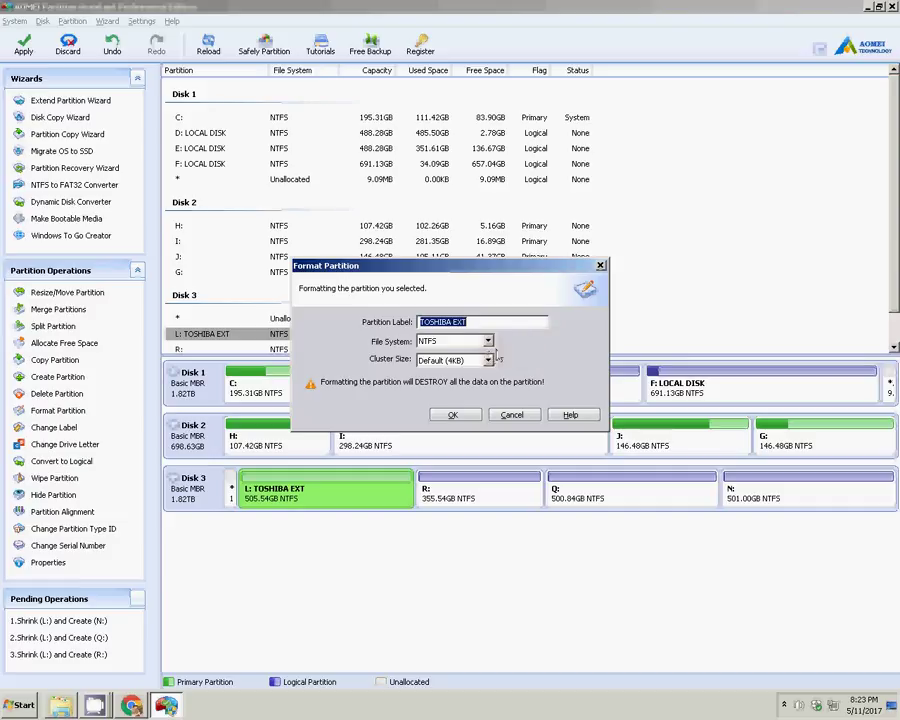
pyautogui.click(511, 414)
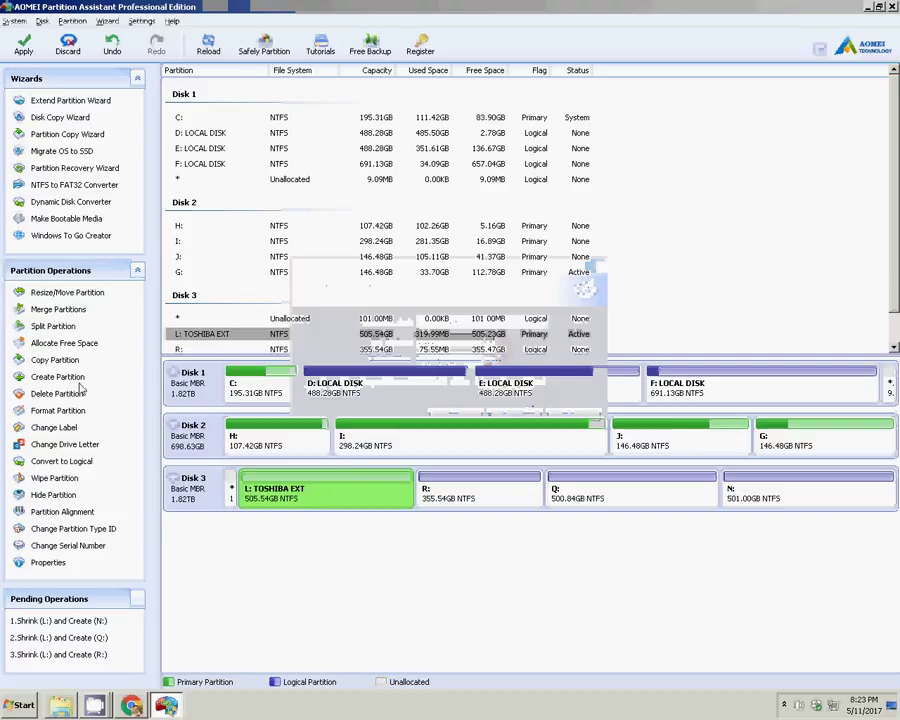
pyautogui.click(57, 376)
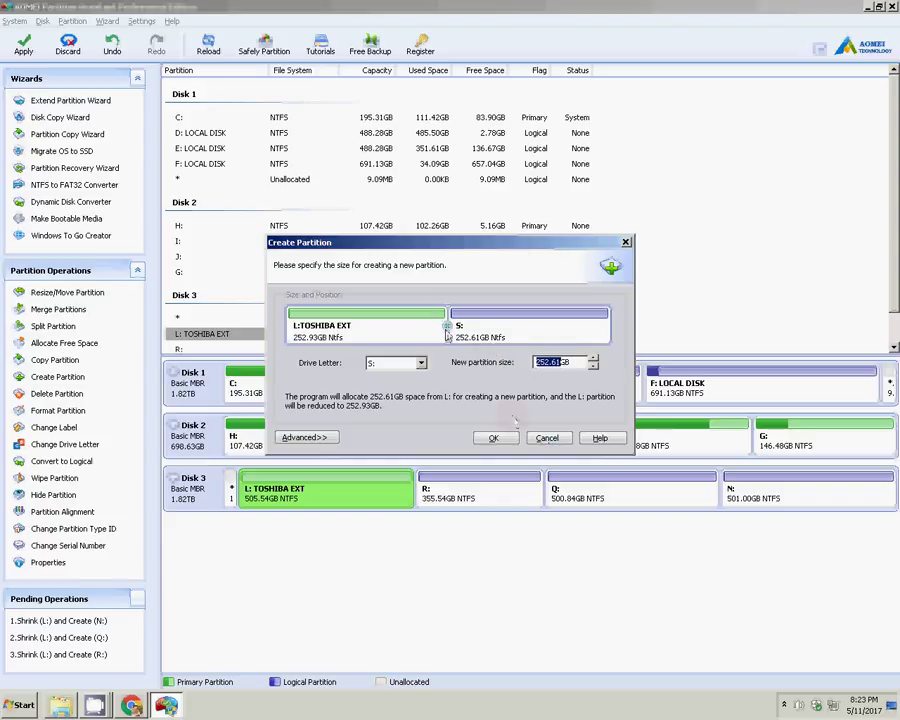
pyautogui.moveTo(447, 333); pyautogui.dragTo(287, 338)
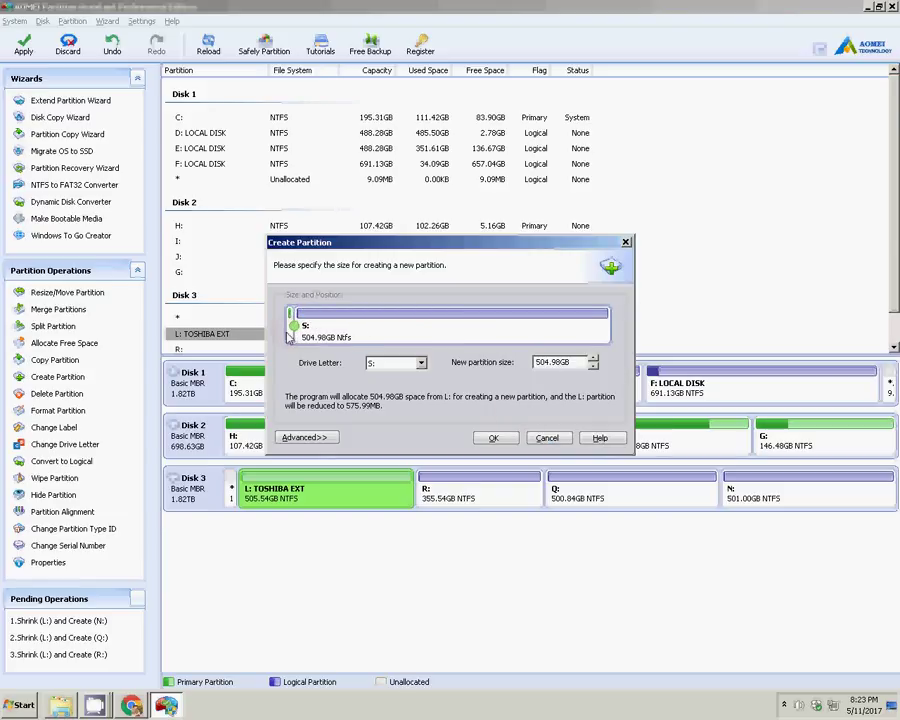
pyautogui.click(495, 439)
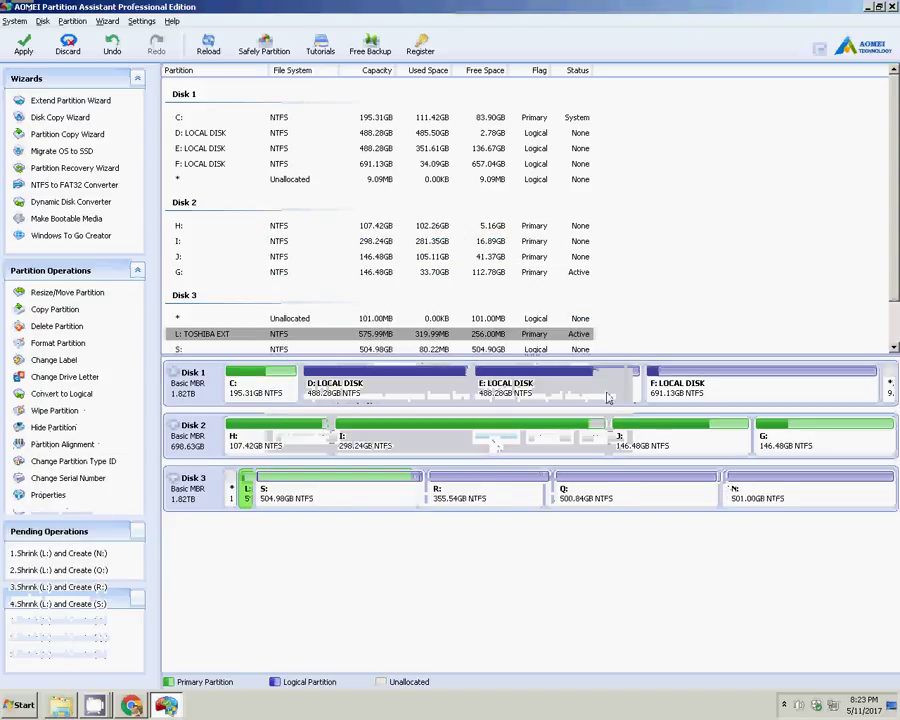
pyautogui.click(311, 497)
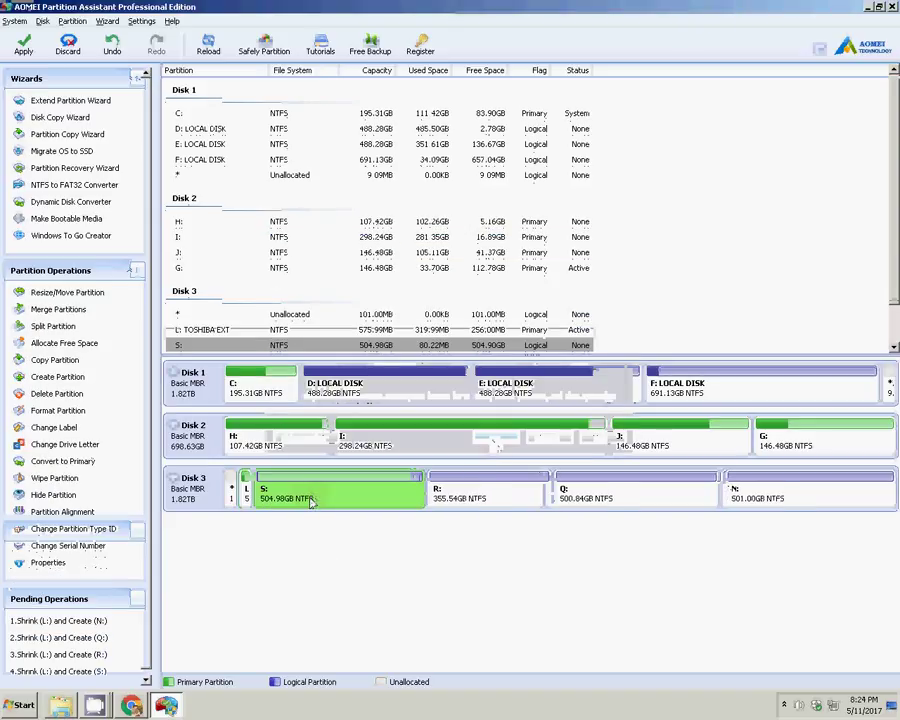
pyautogui.click(58, 410)
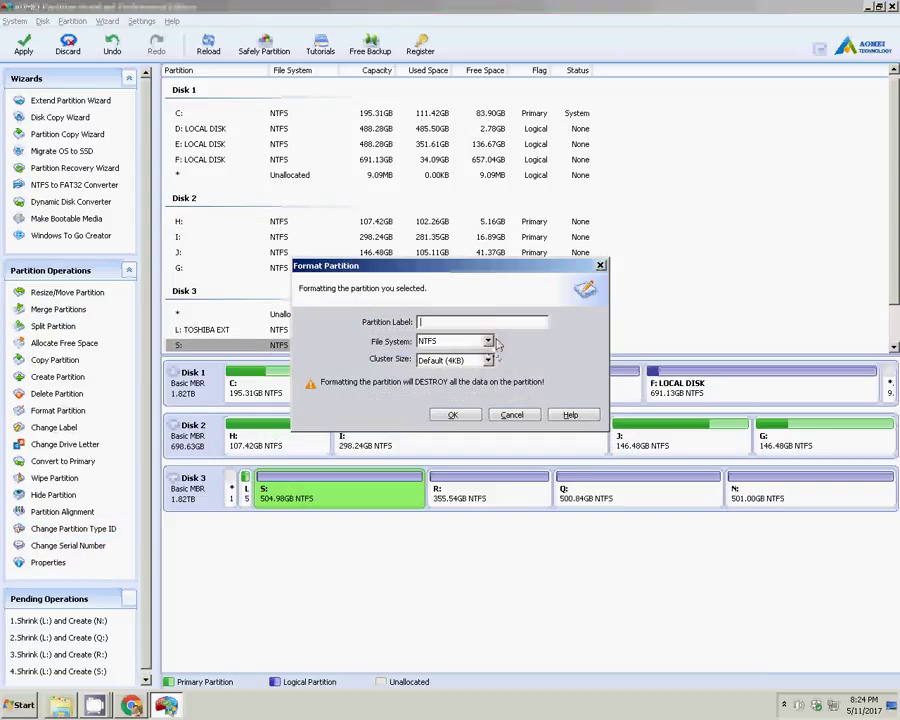
pyautogui.click(512, 414)
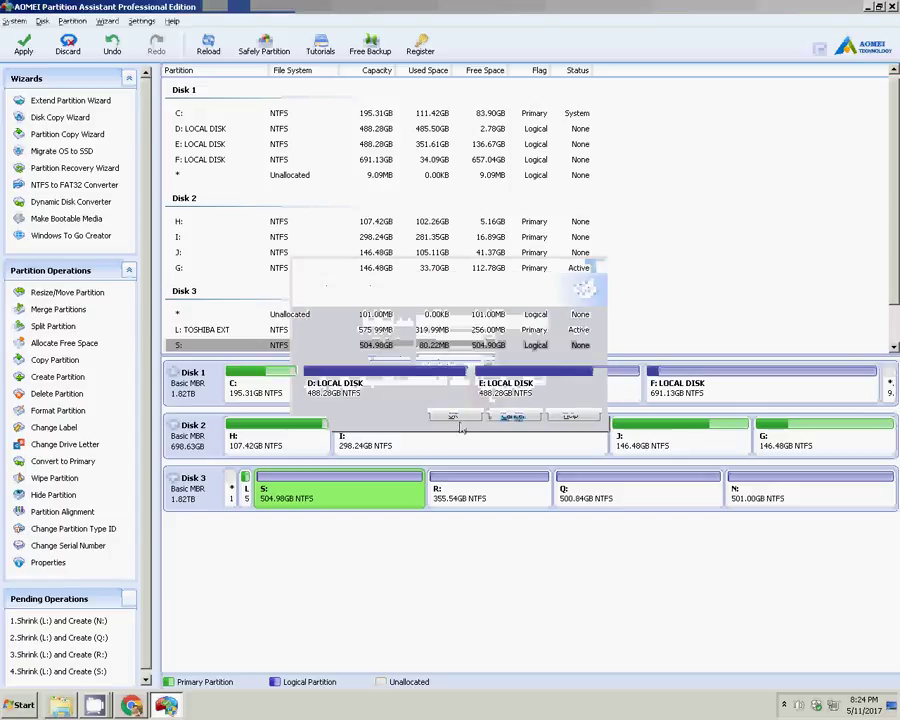
pyautogui.click(891, 7)
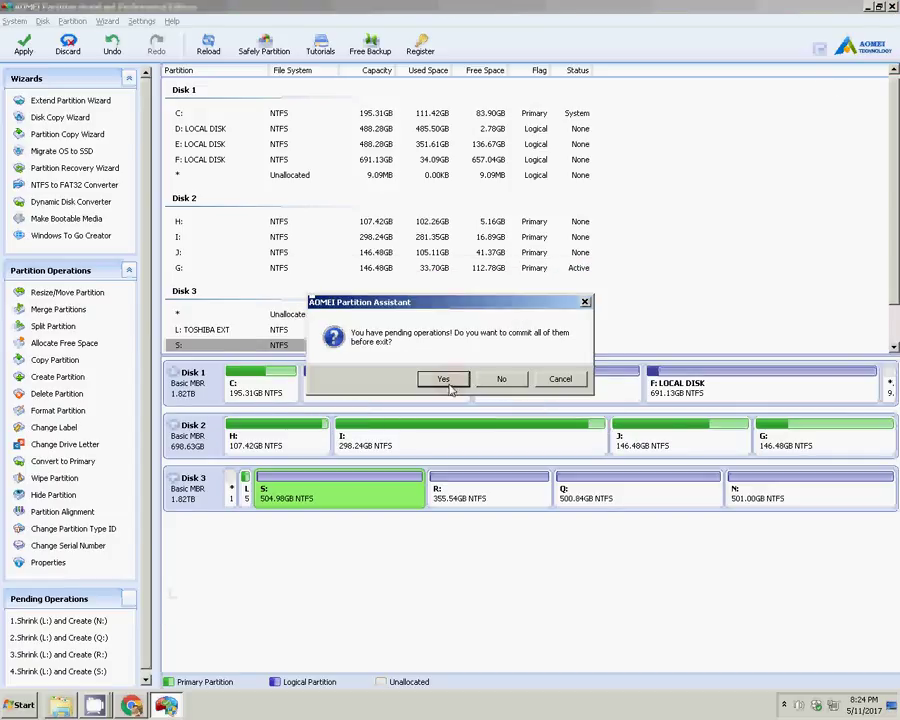
pyautogui.click(574, 382)
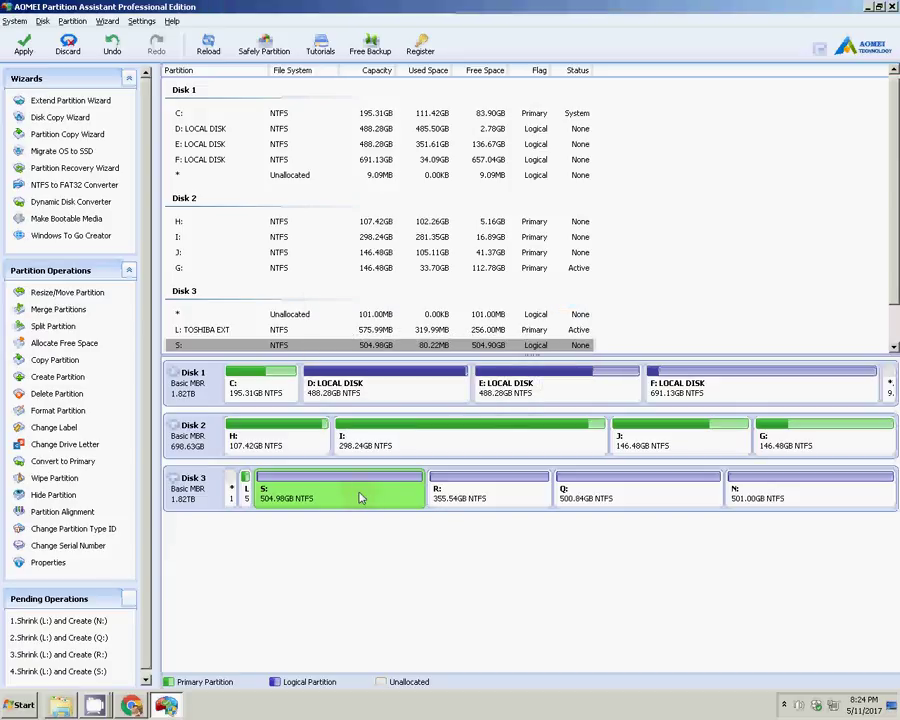
pyautogui.click(40, 379)
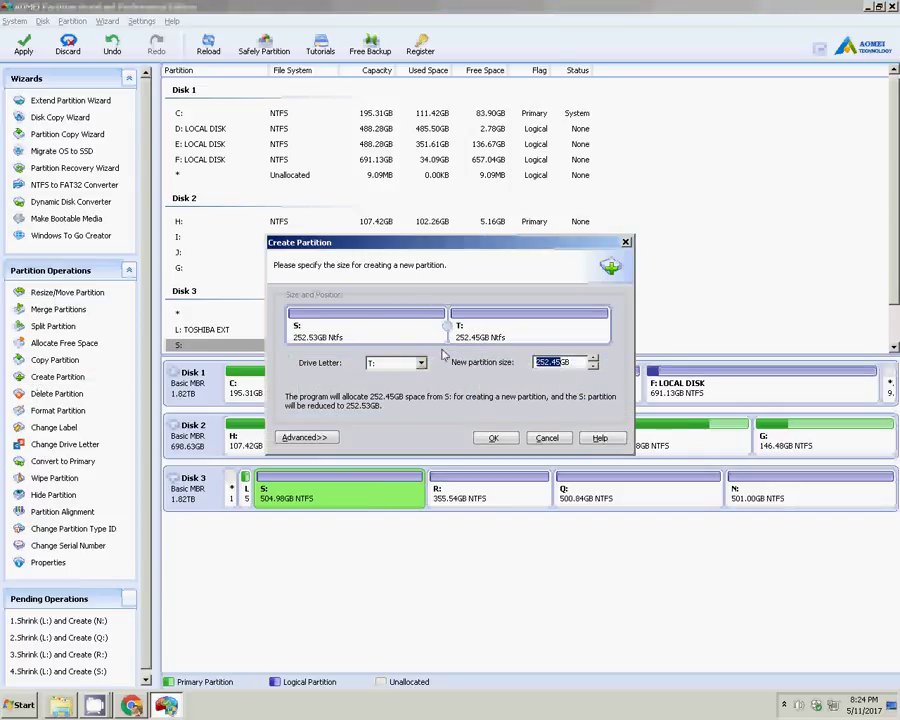
pyautogui.click(493, 437)
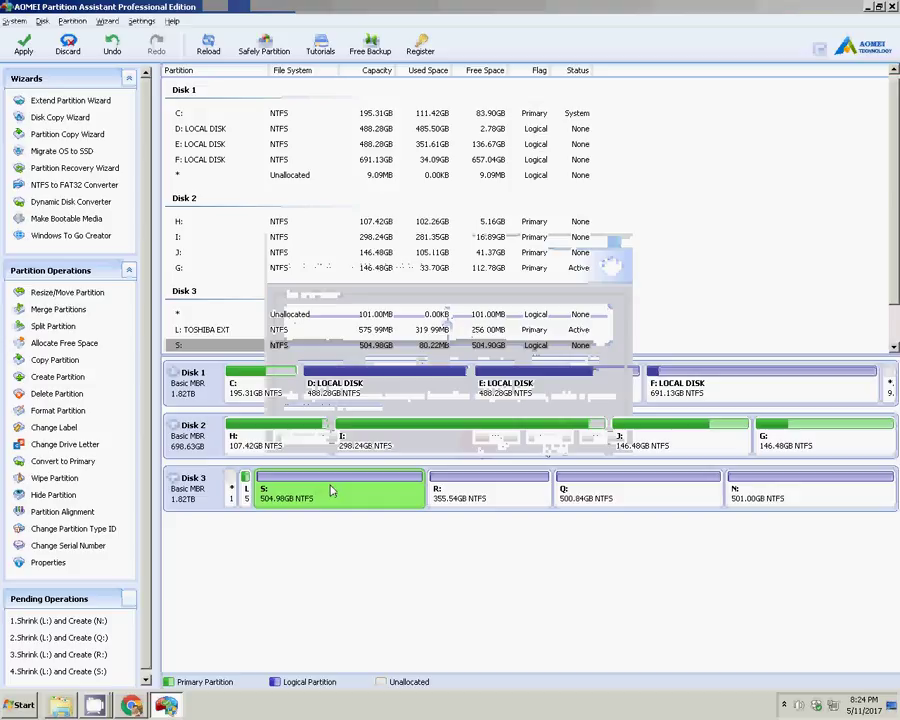
# Step: Format partition S: on Disk 3 as NTFS with no label and the default 4 KB cluster size
pyautogui.click(40, 413)
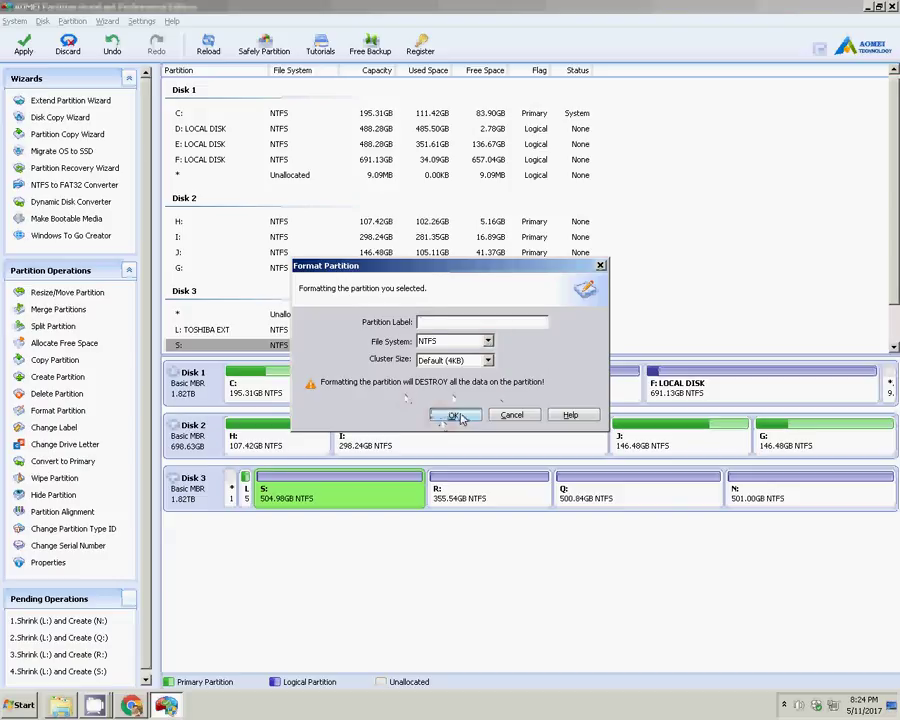
pyautogui.click(455, 415)
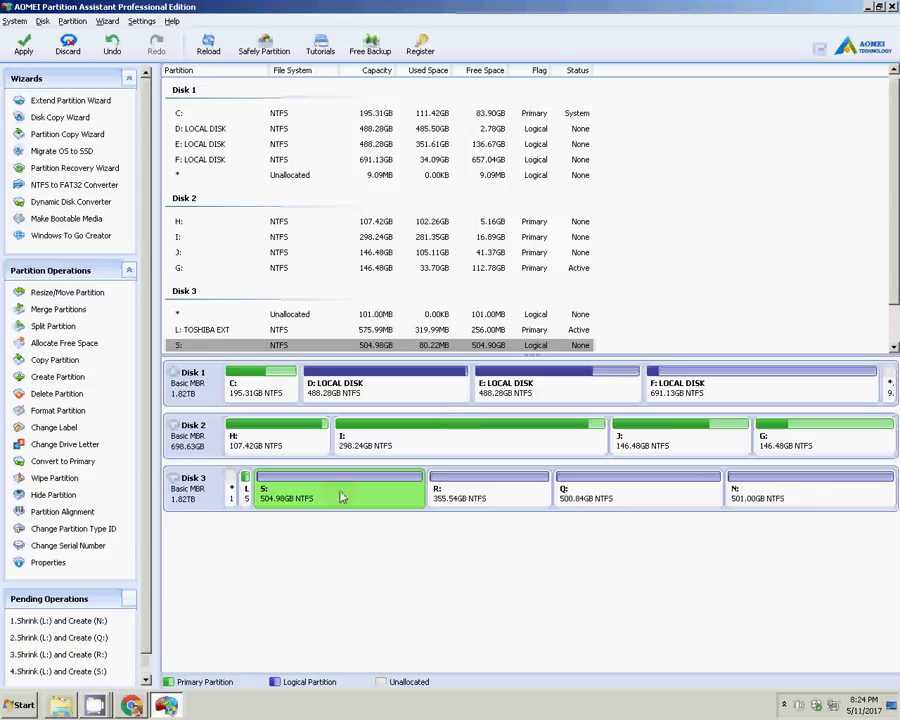
pyautogui.click(478, 497)
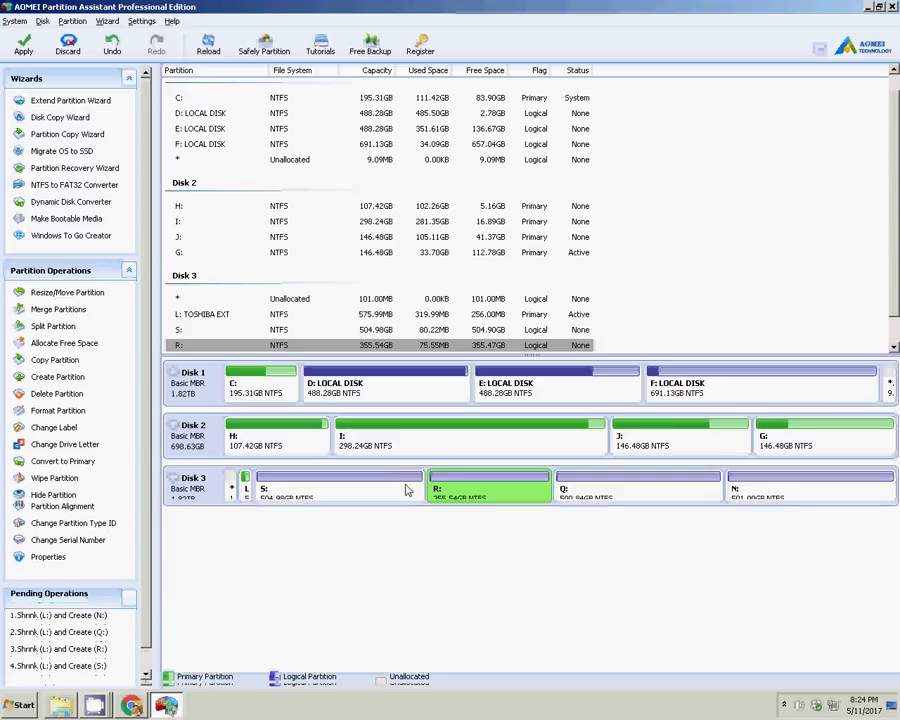
# Step: Format L: TOSHIBA EXT as NTFS, keeping its label and the default 1 KB cluster size
pyautogui.click(392, 315)
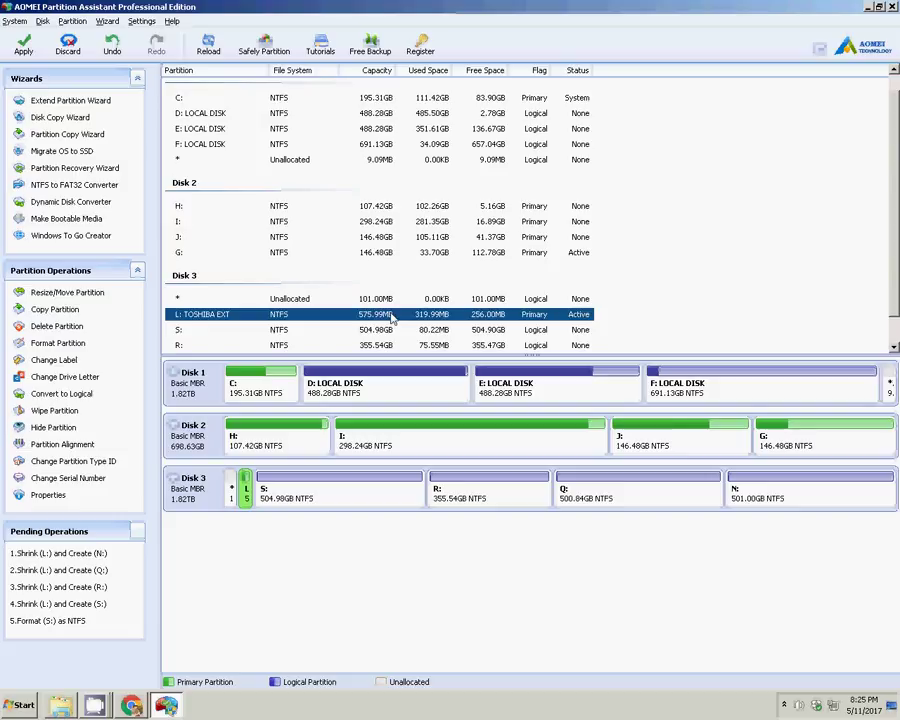
pyautogui.rightClick(392, 317)
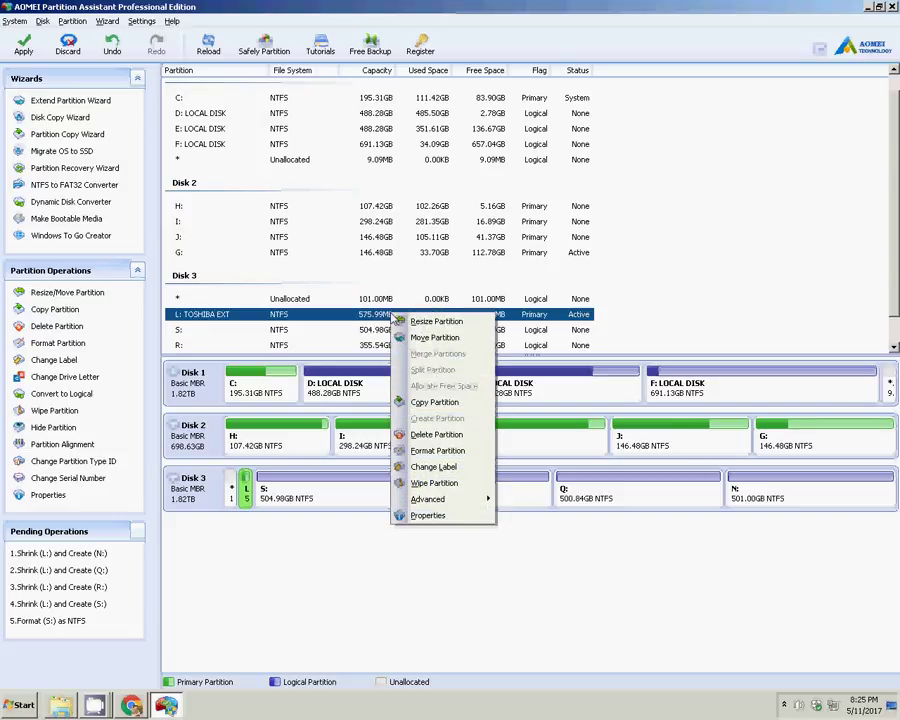
pyautogui.click(430, 452)
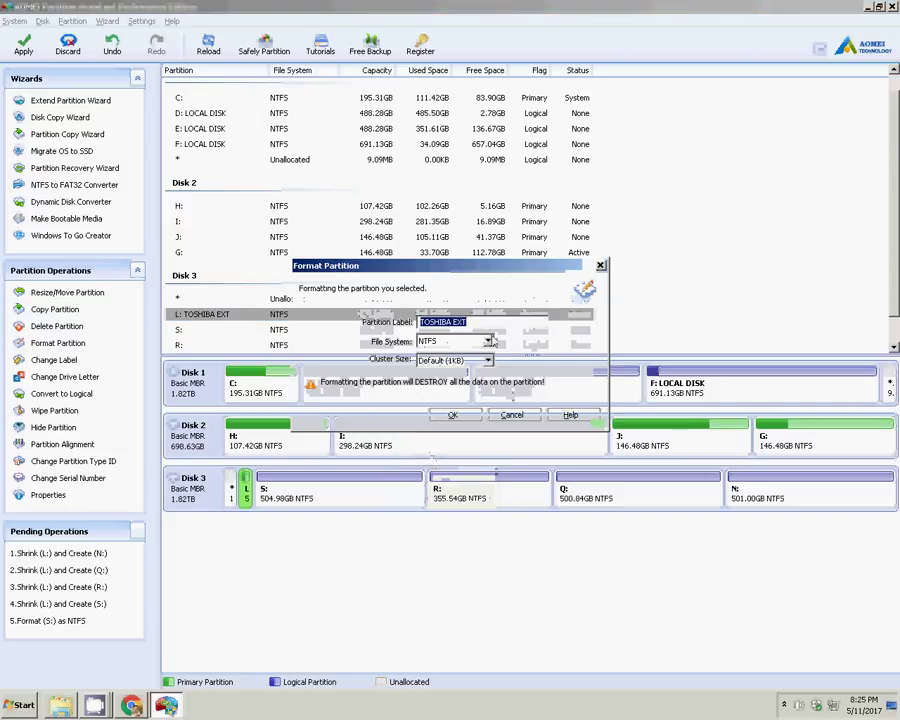
pyautogui.click(489, 341)
pyautogui.click(489, 341)
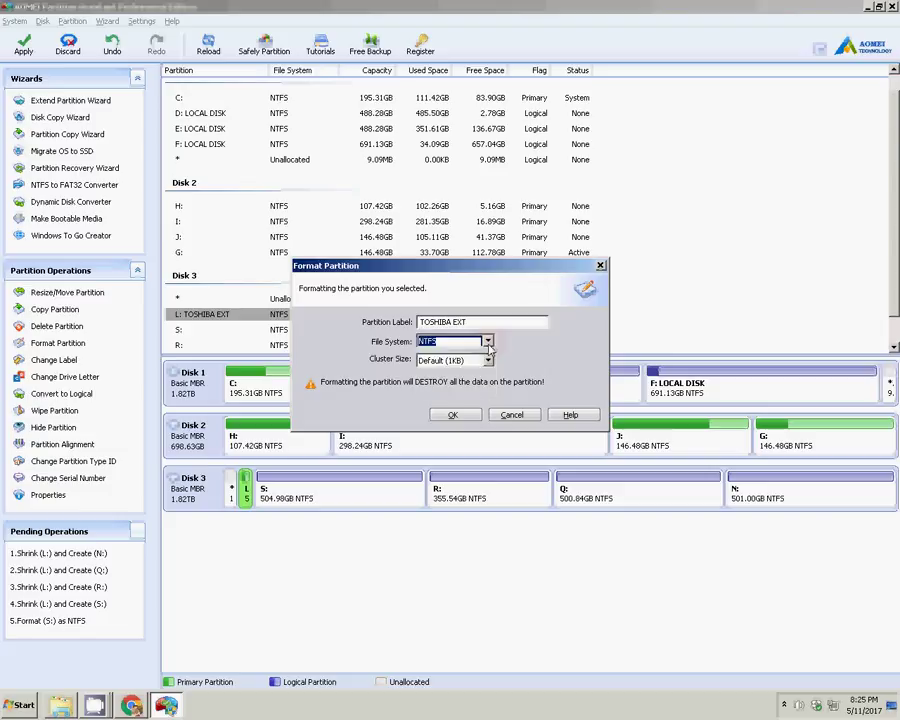
pyautogui.click(453, 414)
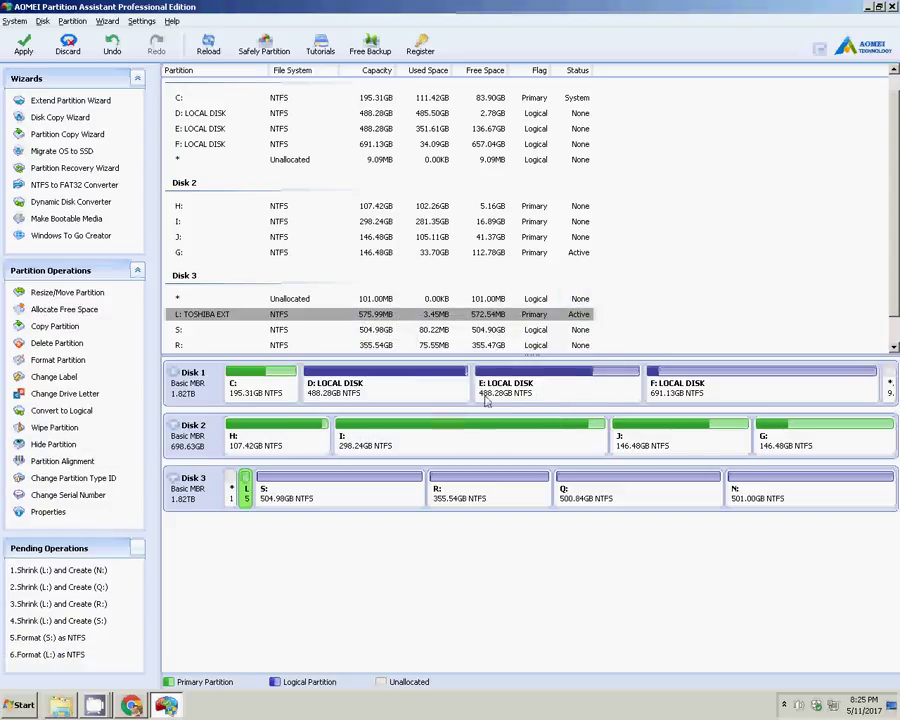
# Step: Queue a second NTFS format for partition S: on Disk 3 with the preset options
pyautogui.click(281, 300)
pyautogui.click(278, 330)
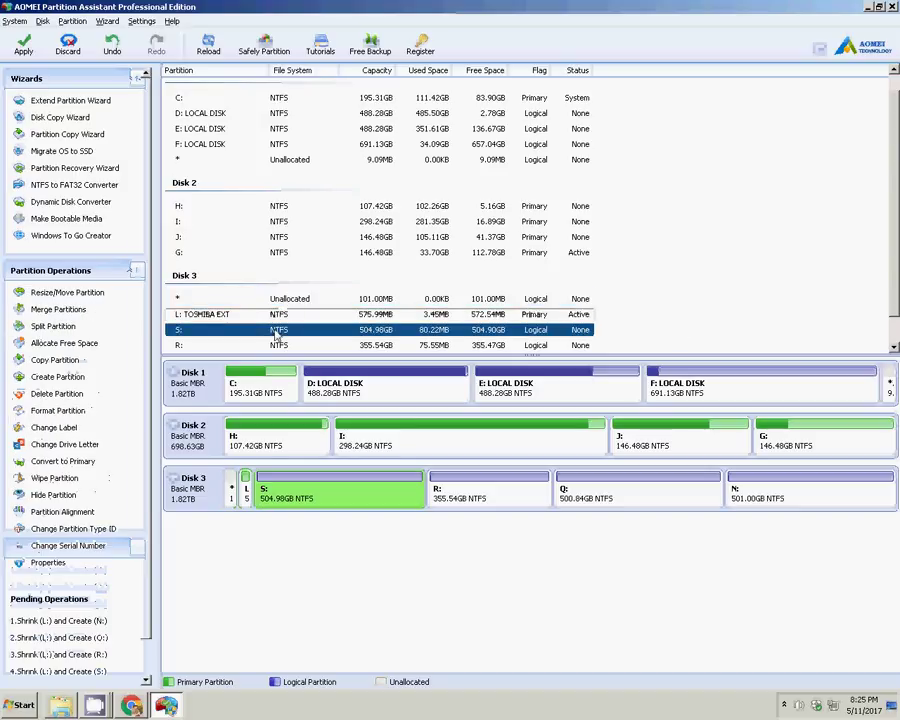
pyautogui.scroll(-1, 276, 336)
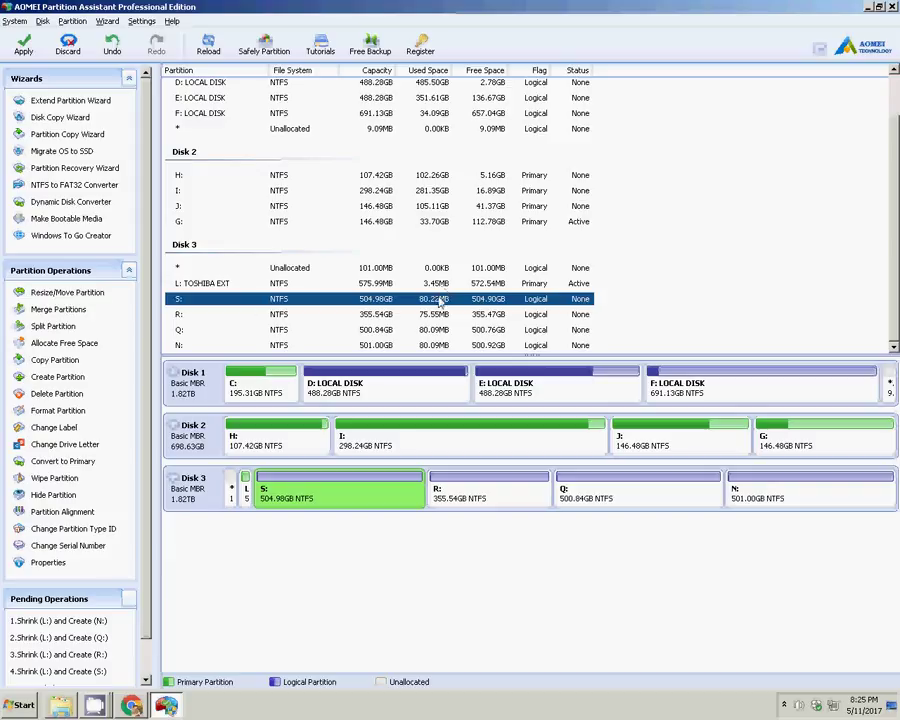
pyautogui.click(206, 284)
pyautogui.click(200, 301)
pyautogui.rightClick(203, 304)
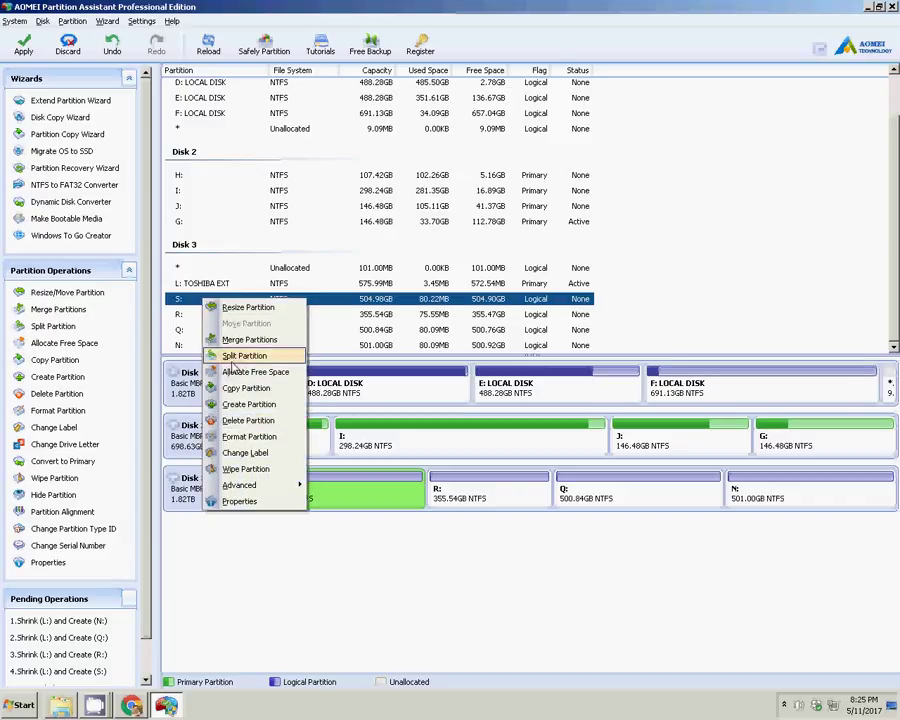
pyautogui.click(234, 438)
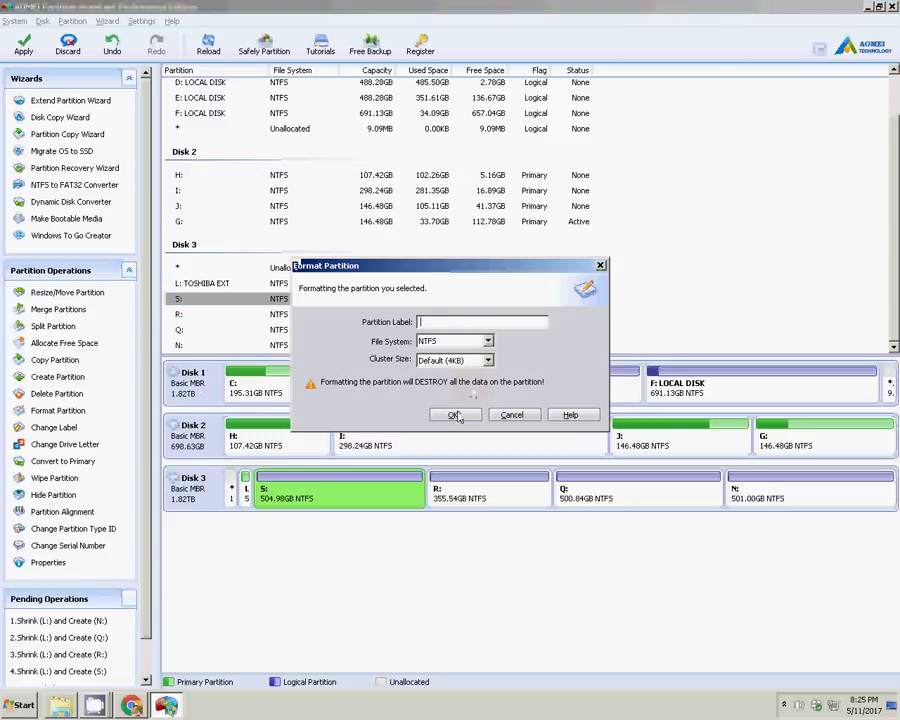
pyautogui.click(457, 418)
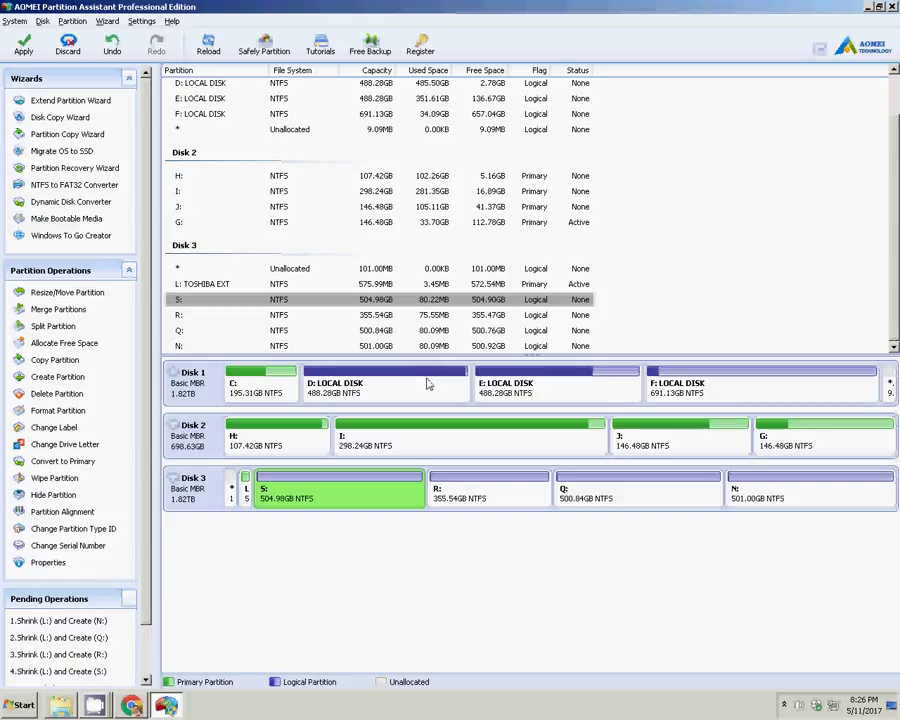
# Step: Format partition S: once more, choosing NTFS as the file system and Default (4KB) as the cluster size
pyautogui.rightClick(196, 302)
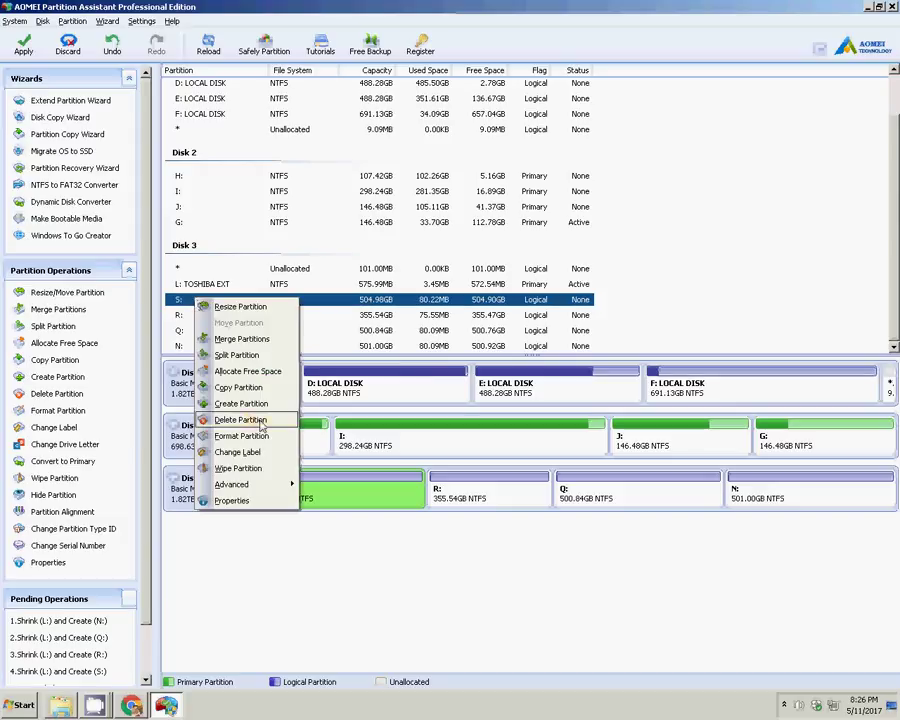
pyautogui.click(235, 436)
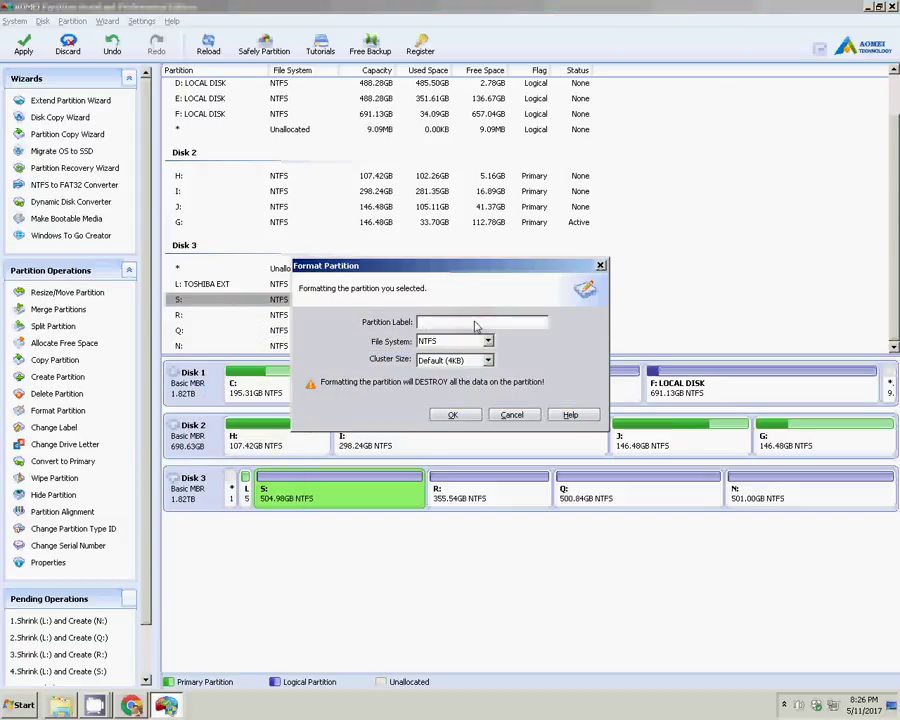
pyautogui.click(487, 341)
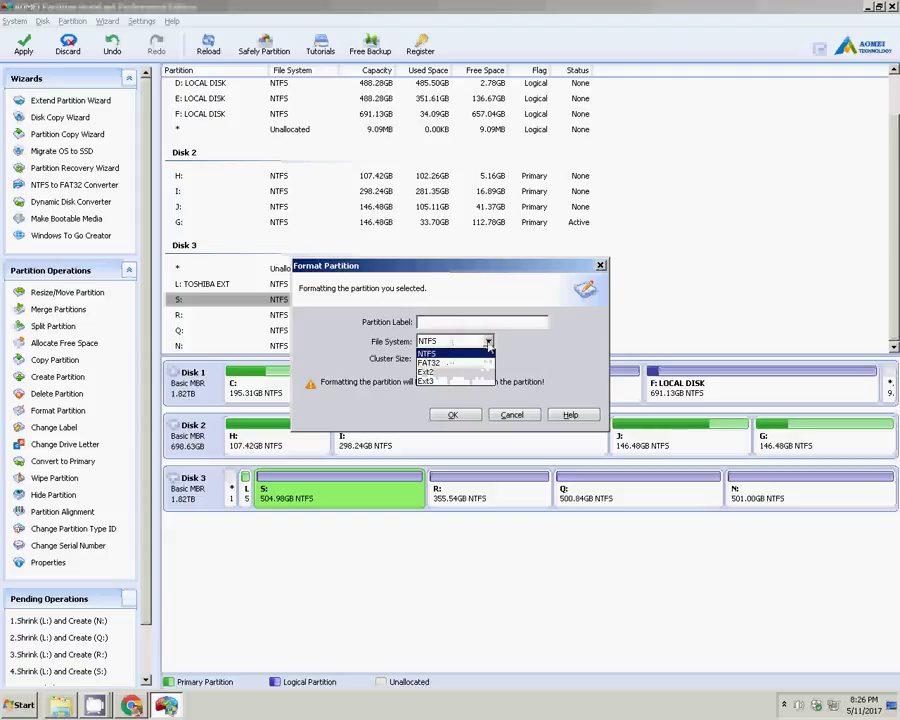
pyautogui.click(445, 353)
pyautogui.click(487, 360)
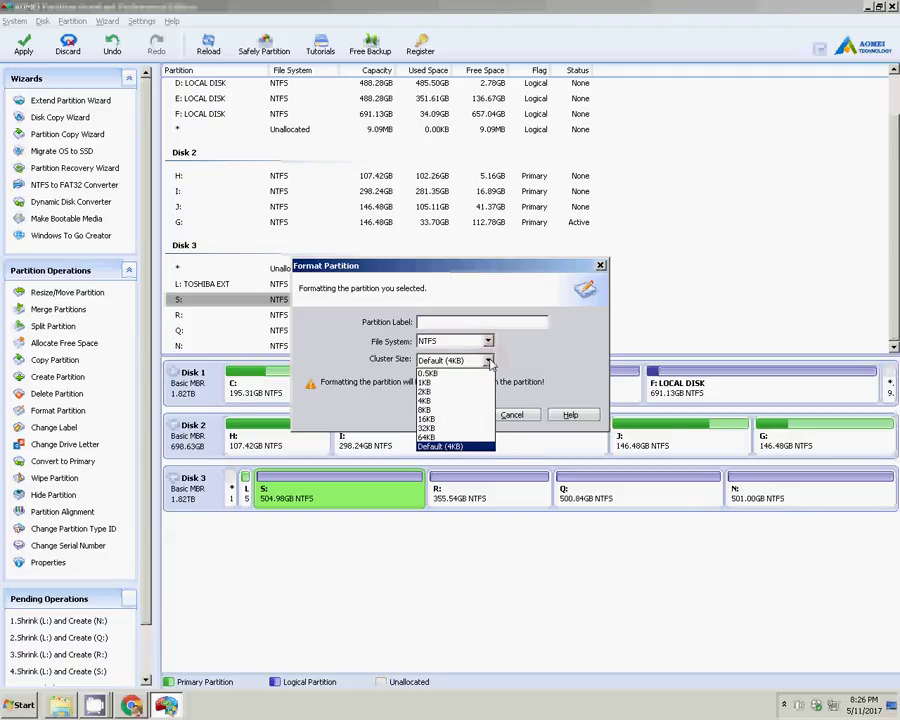
pyautogui.click(440, 446)
pyautogui.click(453, 416)
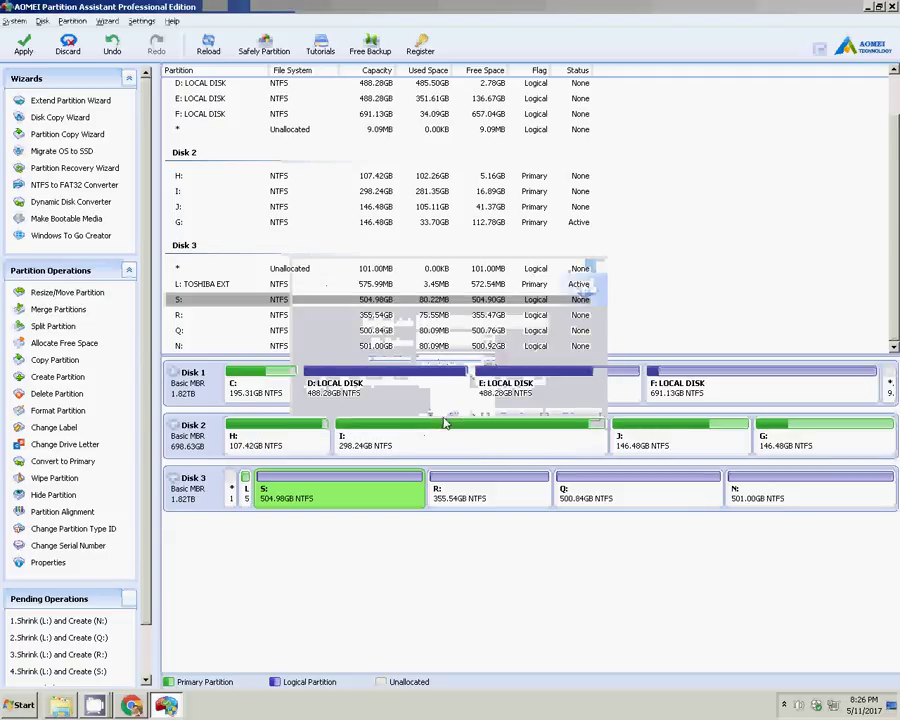
# Step: Format partition R: on Disk 3 as NTFS with no label and the default 4 KB cluster size
pyautogui.click(179, 316)
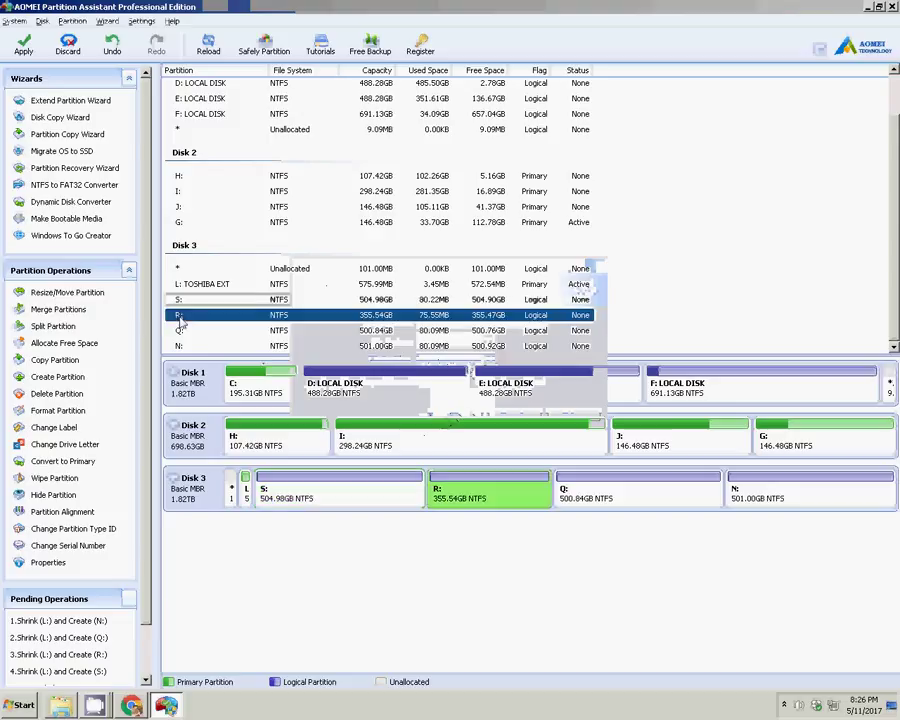
pyautogui.click(490, 285)
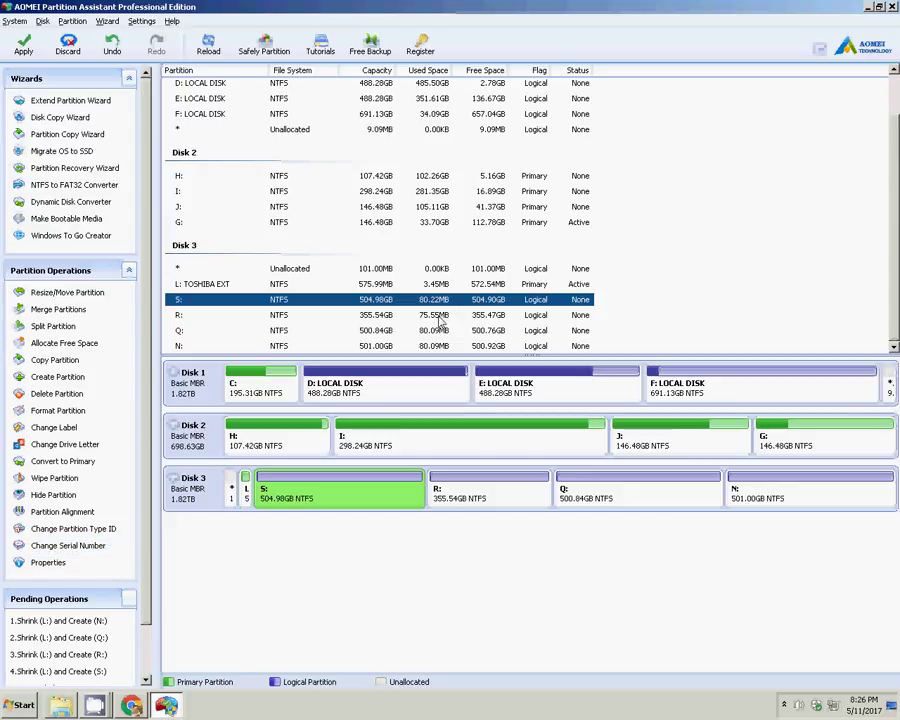
pyautogui.click(437, 318)
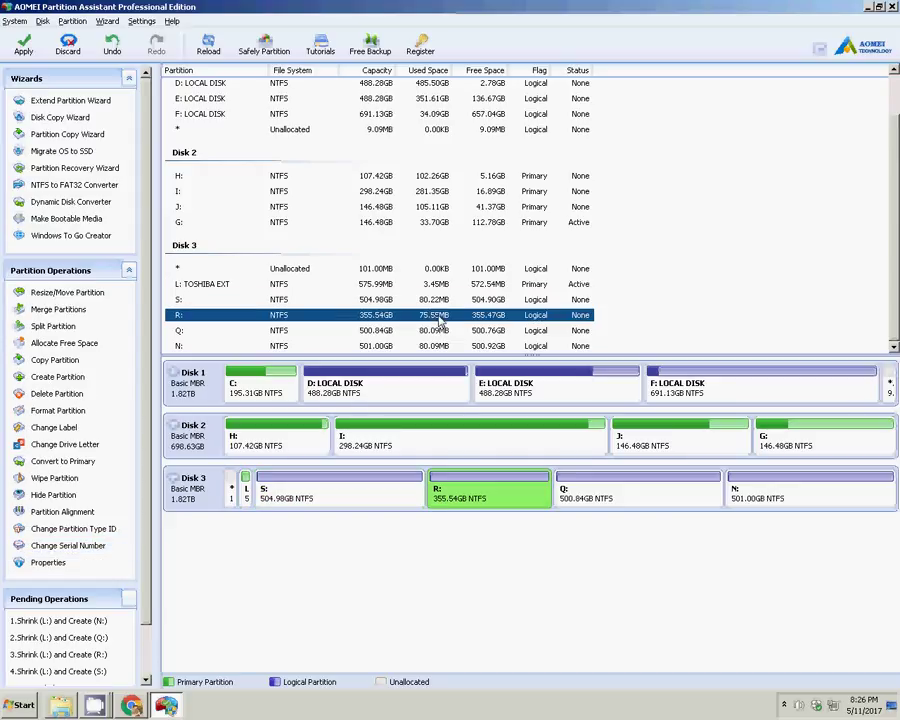
pyautogui.rightClick(193, 317)
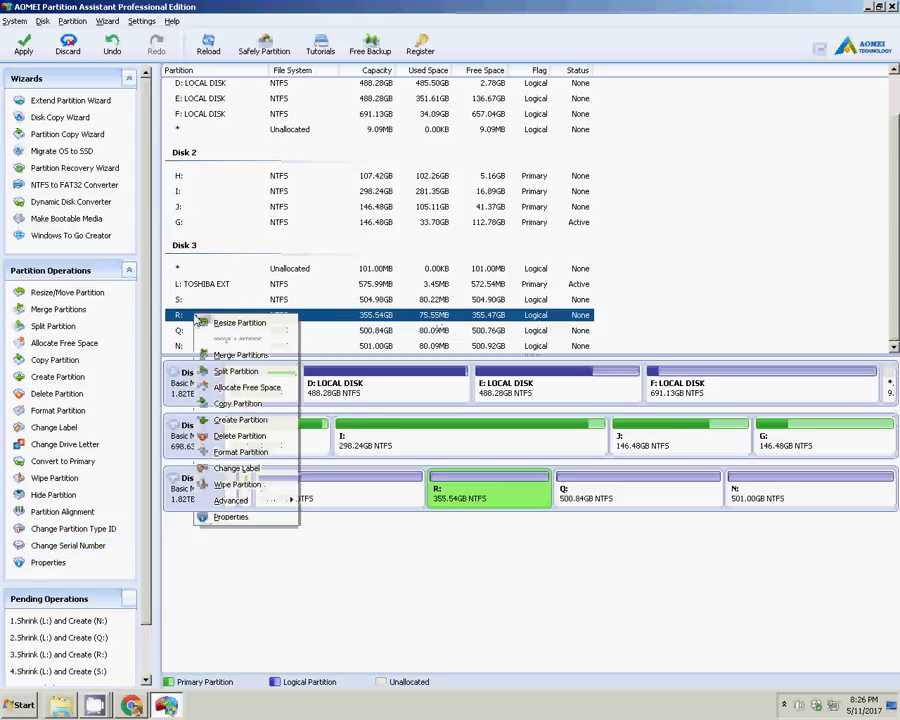
pyautogui.click(240, 452)
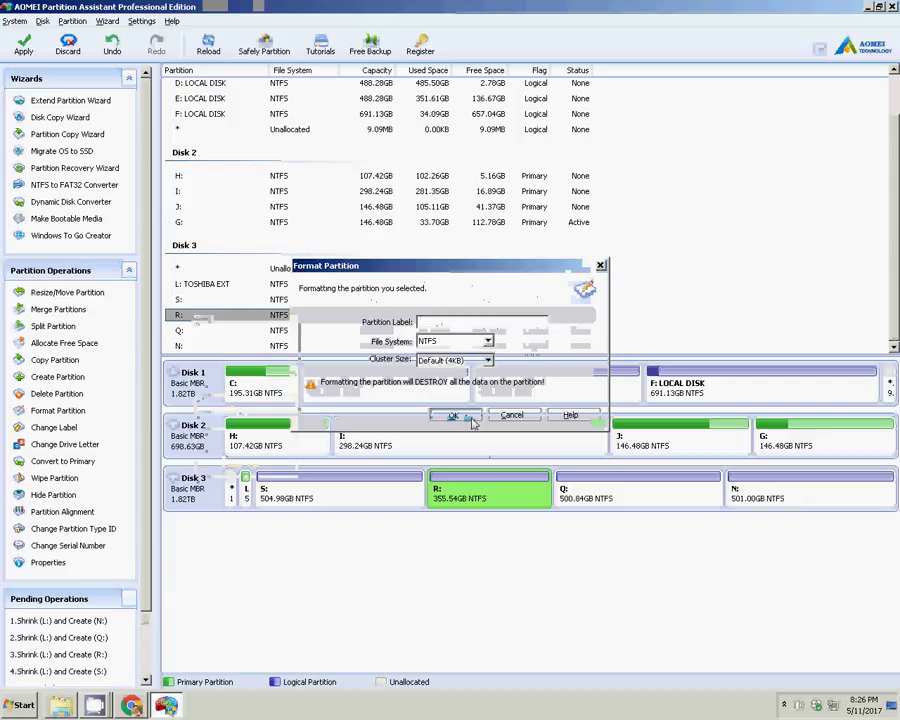
pyautogui.click(455, 416)
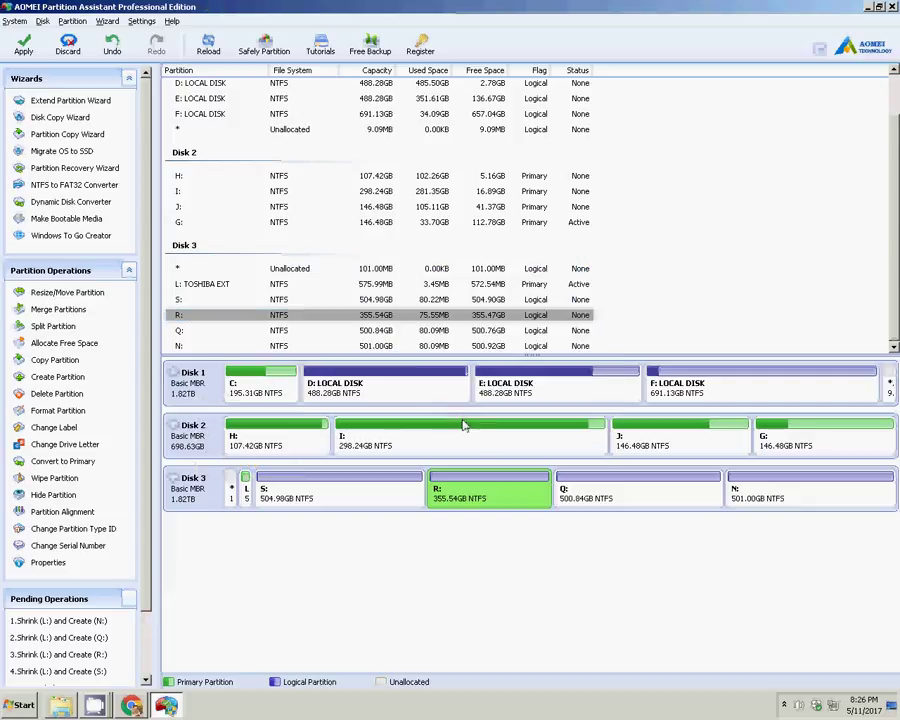
# Step: Format partition Q: on Disk 3 as NTFS with no label and the default 4 KB cluster size
pyautogui.click(180, 334)
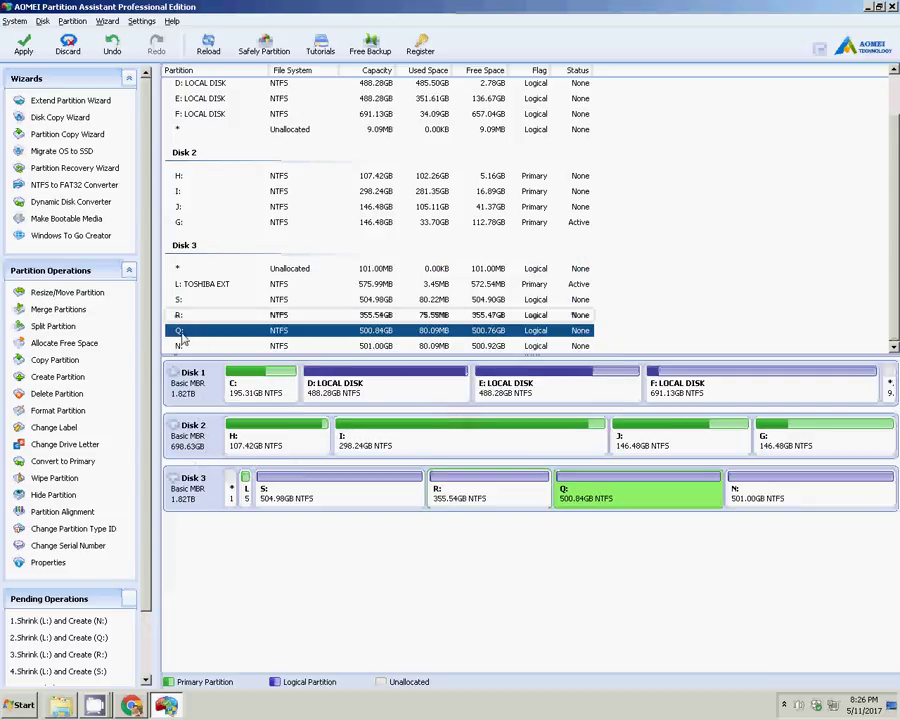
pyautogui.rightClick(183, 338)
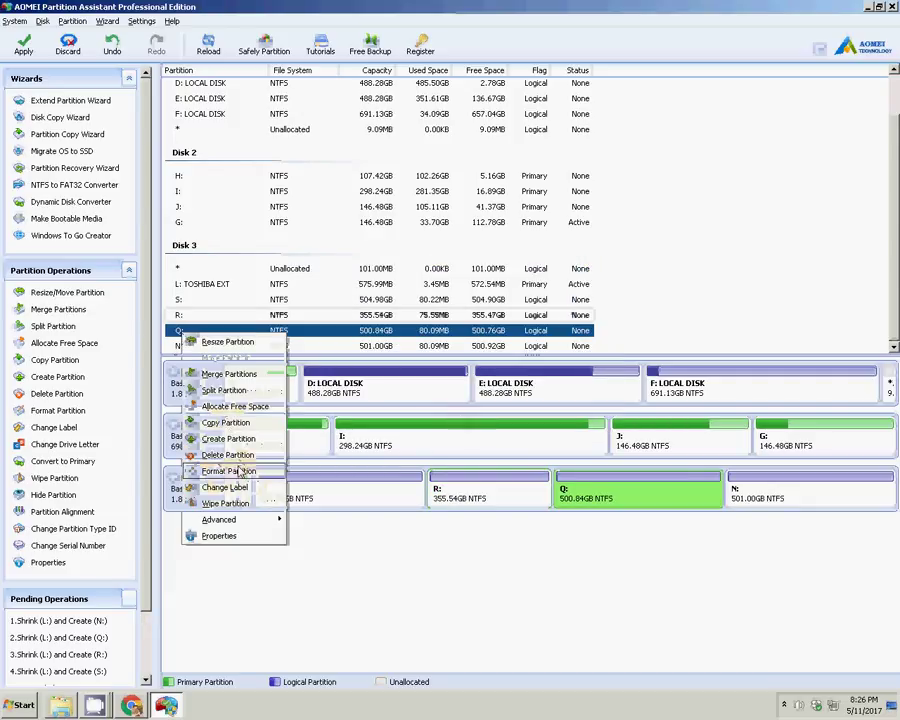
pyautogui.click(238, 472)
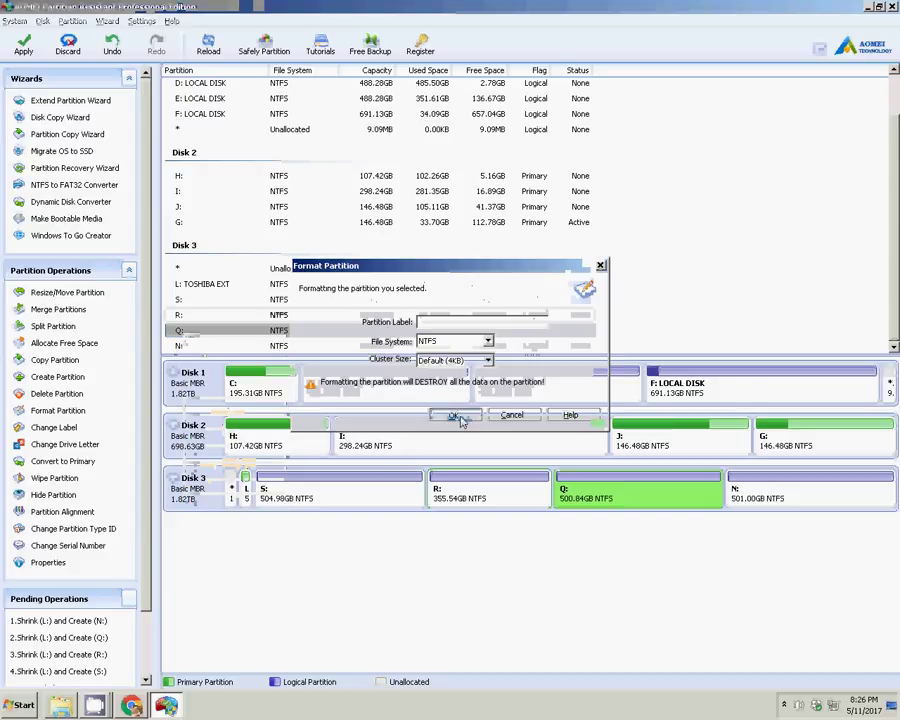
pyautogui.click(459, 418)
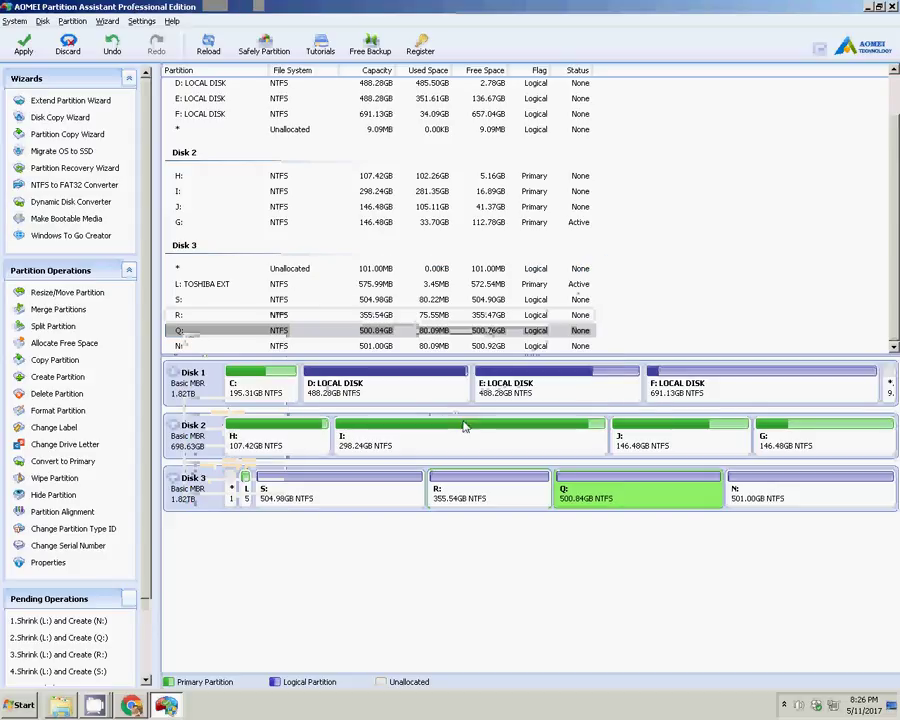
# Step: Format partition N: on Disk 3 as NTFS with no label and the default 4 KB cluster size
pyautogui.click(196, 345)
pyautogui.rightClick(198, 349)
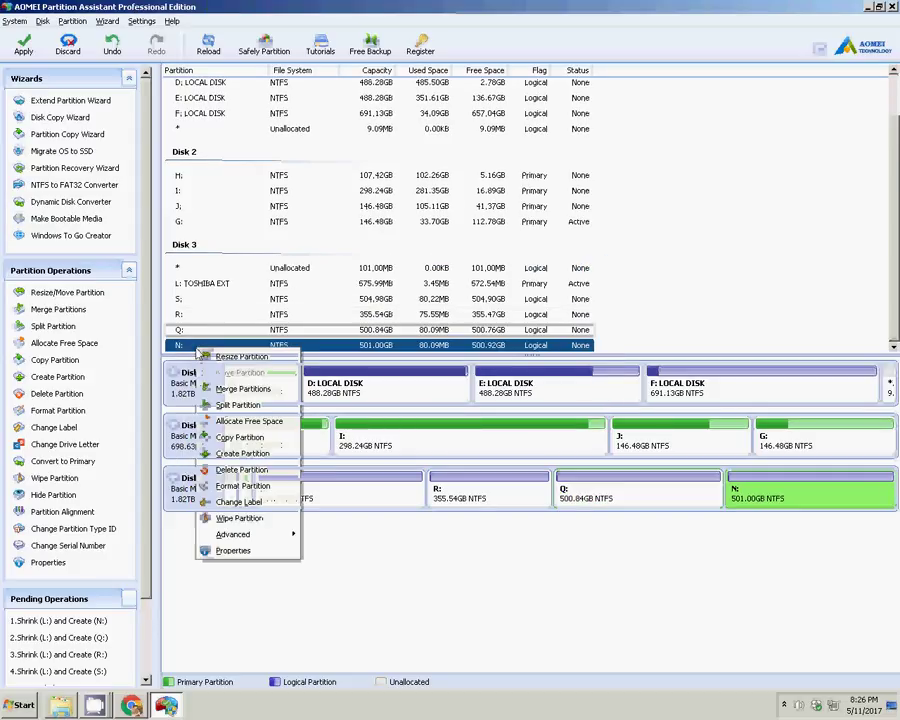
pyautogui.click(242, 486)
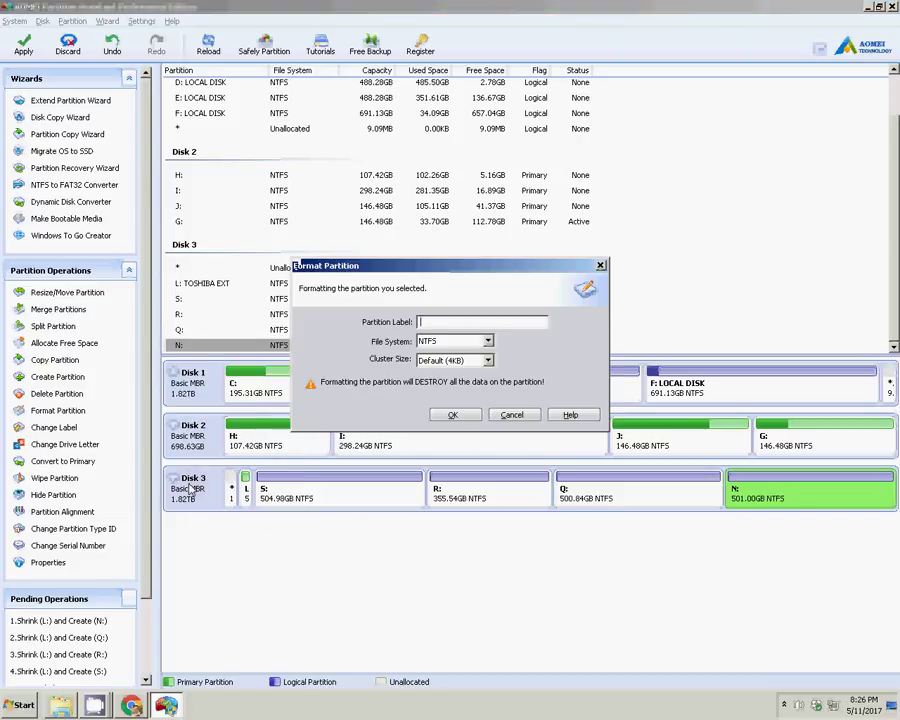
pyautogui.click(456, 414)
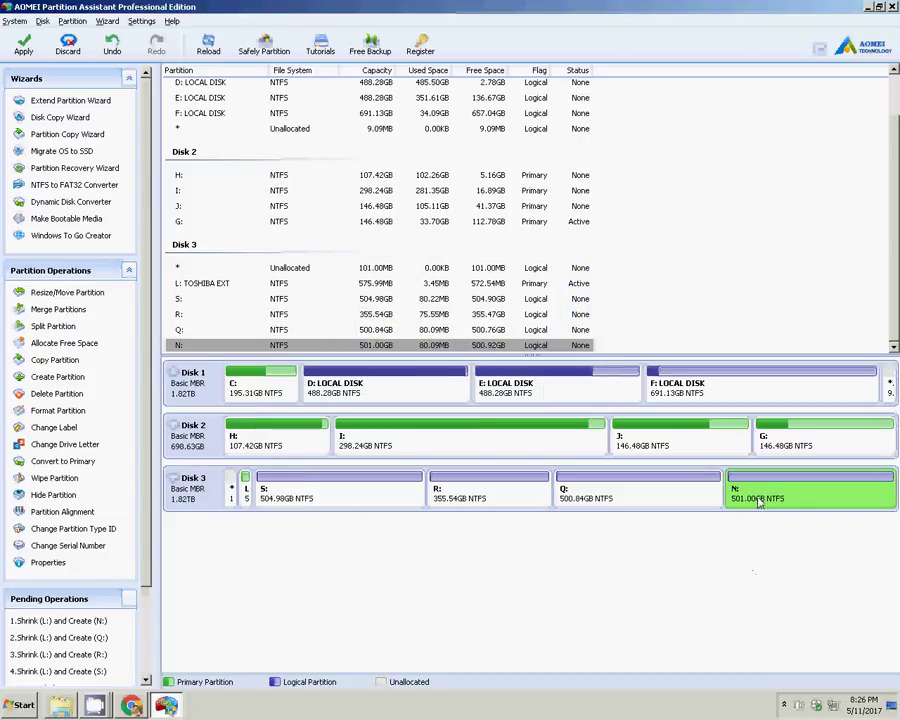
# Step: Delete the TOSHIBA EXT partition L: on Disk 3
pyautogui.rightClick(557, 351)
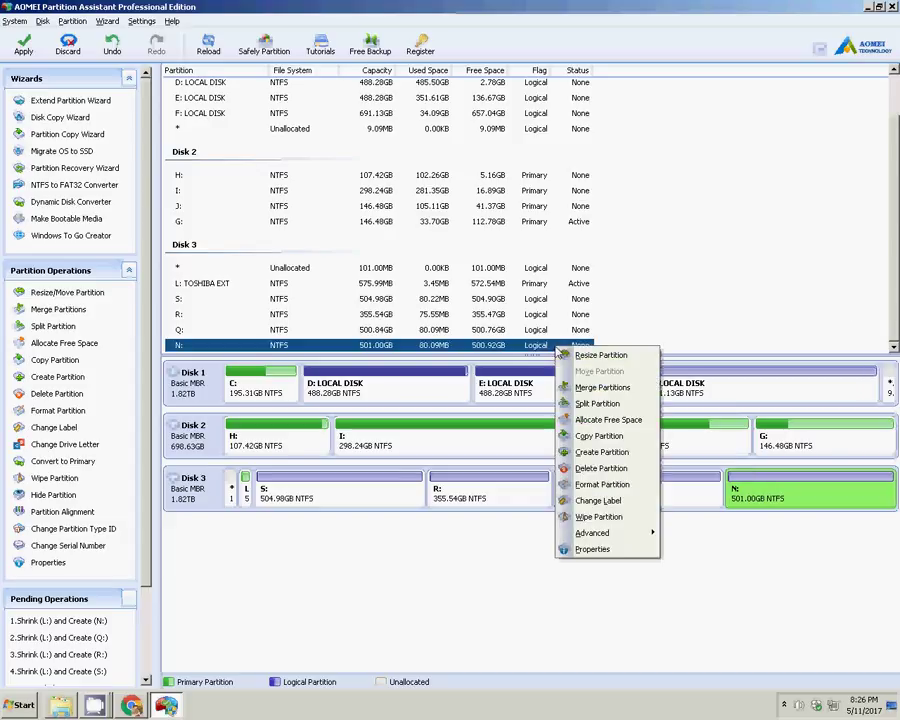
pyautogui.click(601, 486)
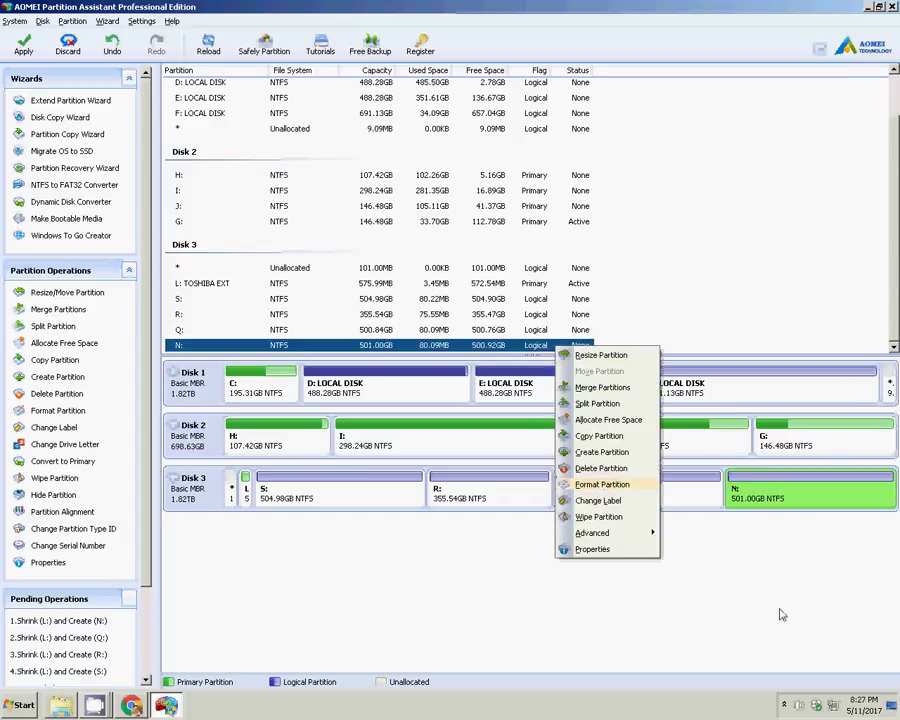
pyautogui.click(393, 287)
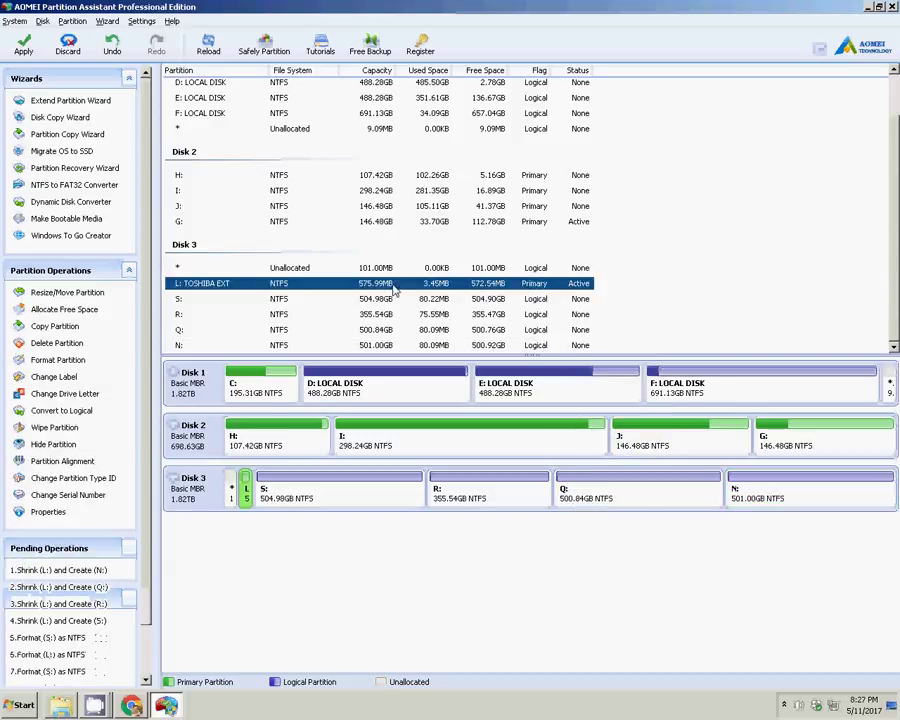
pyautogui.rightClick(236, 285)
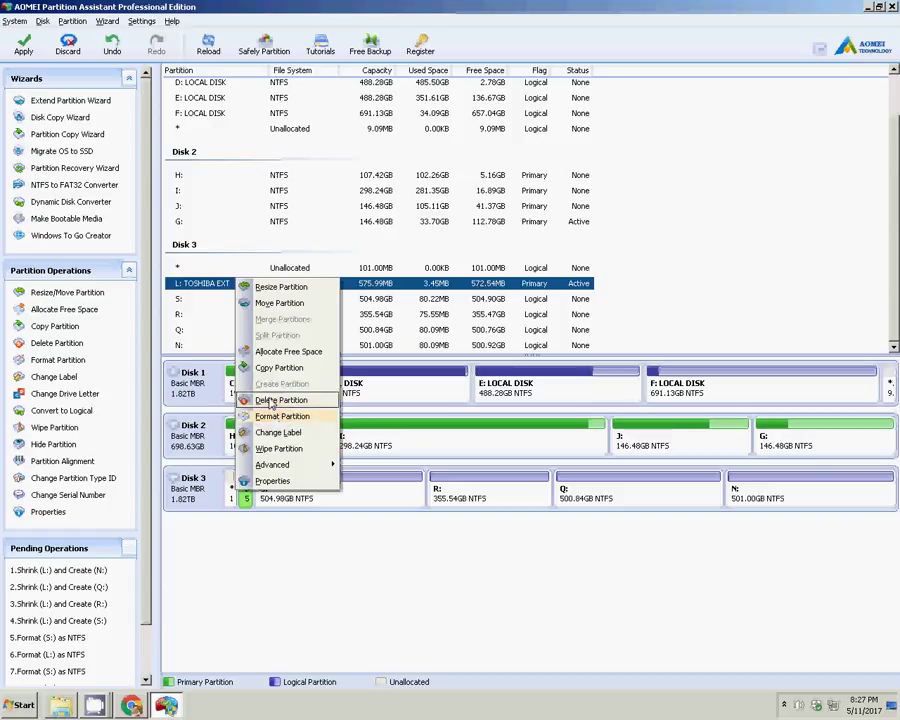
pyautogui.click(271, 401)
pyautogui.click(455, 389)
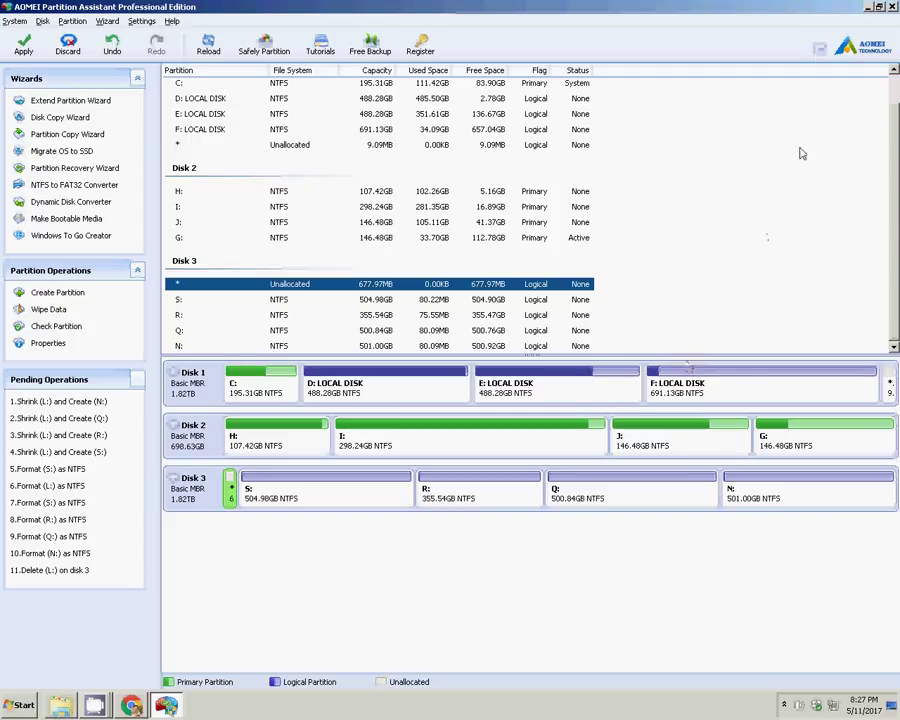
# Step: Exit the partition manager without committing the pending operations and dismiss the registration dialog
pyautogui.click(895, 8)
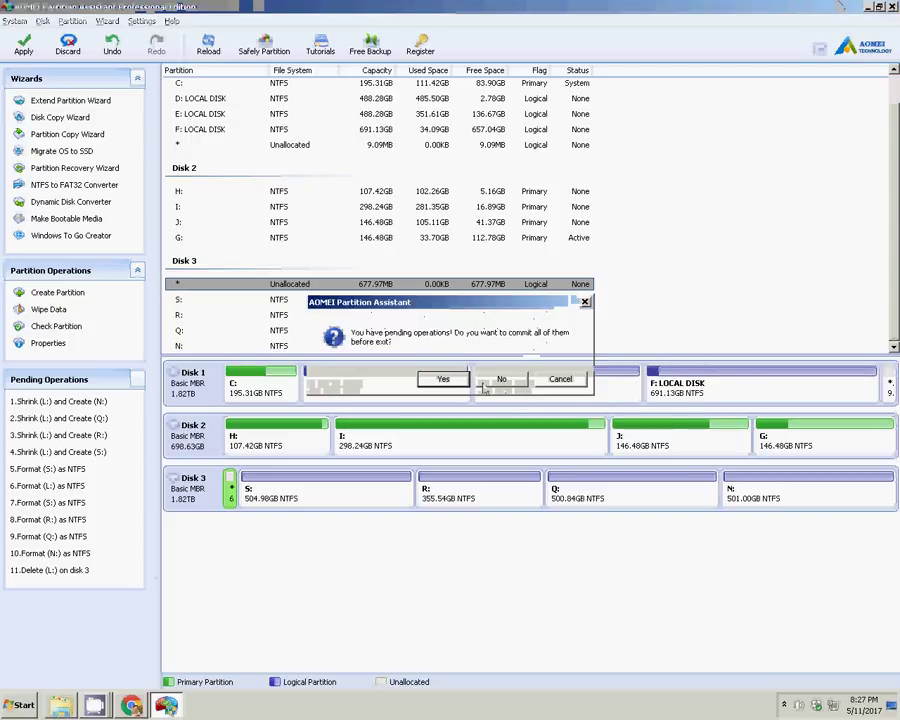
pyautogui.click(486, 378)
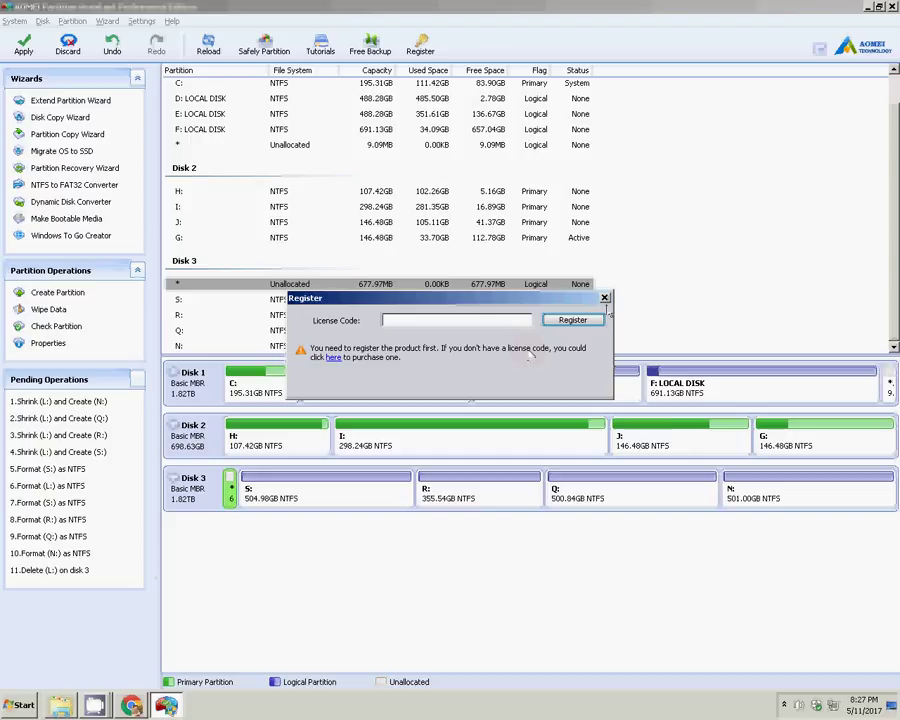
pyautogui.click(604, 298)
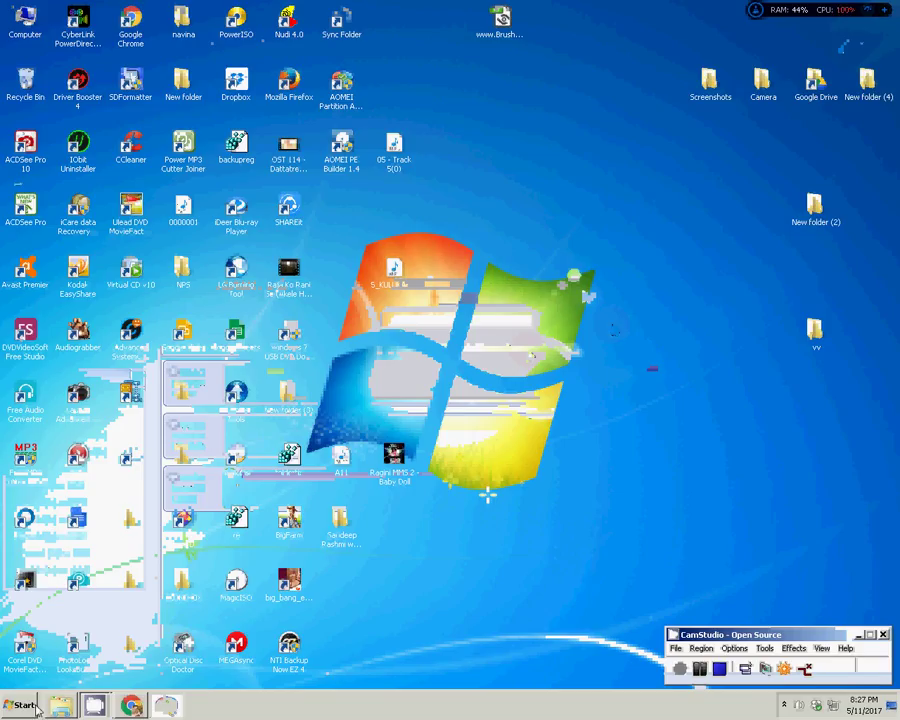
# Step: Switch to Windows Explorer's Computer view, reposition the window and examine the contents of TOSHIBA EXT (L:)
pyautogui.press('super')
pyautogui.click(229, 483)
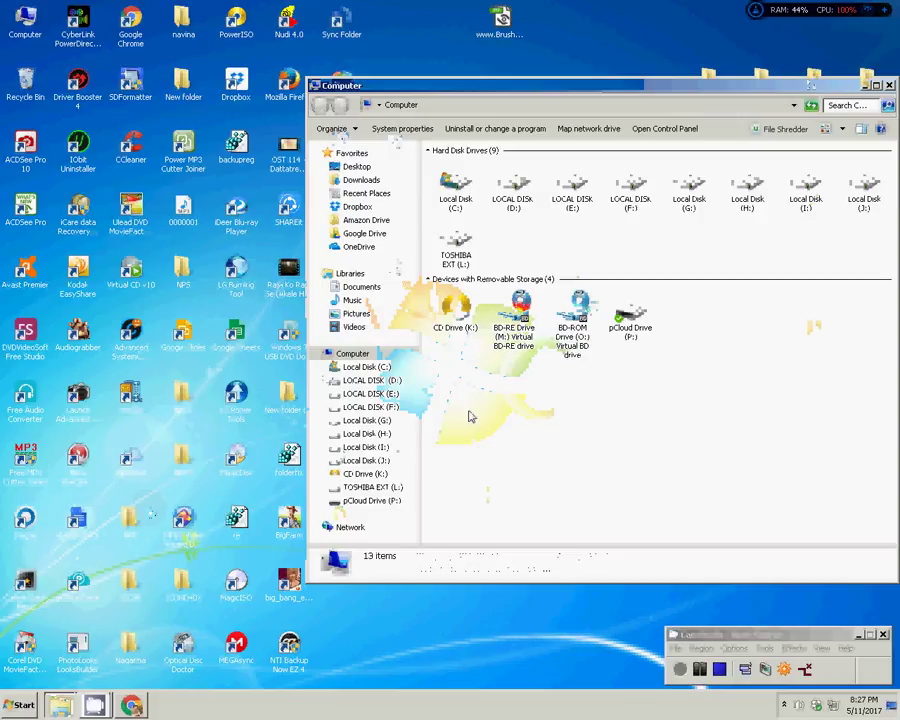
pyautogui.click(368, 487)
pyautogui.moveTo(606, 88); pyautogui.dragTo(472, 94)
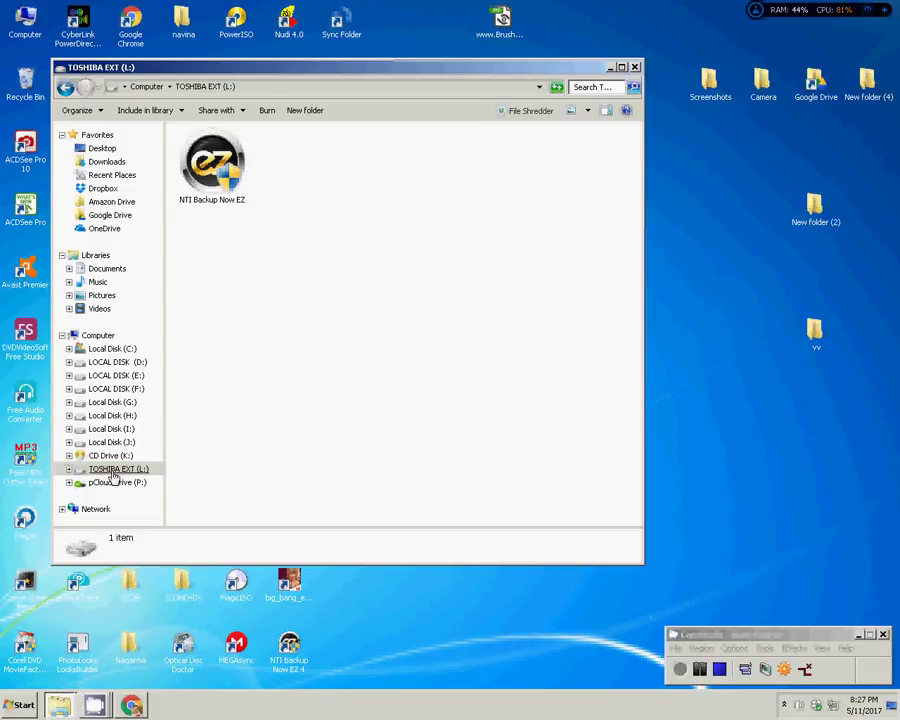
pyautogui.click(113, 476)
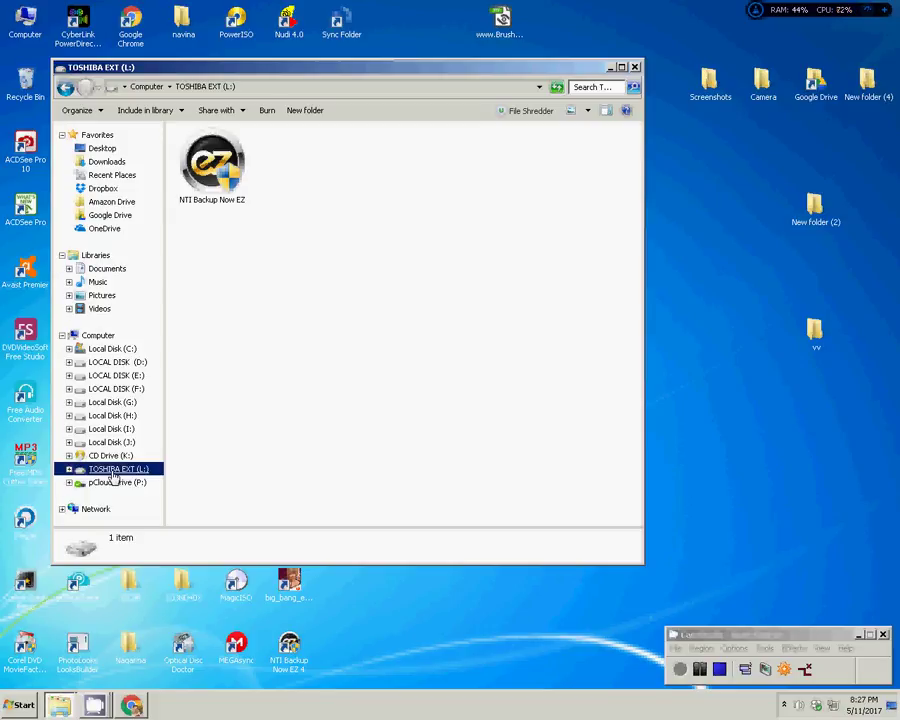
pyautogui.click(386, 442)
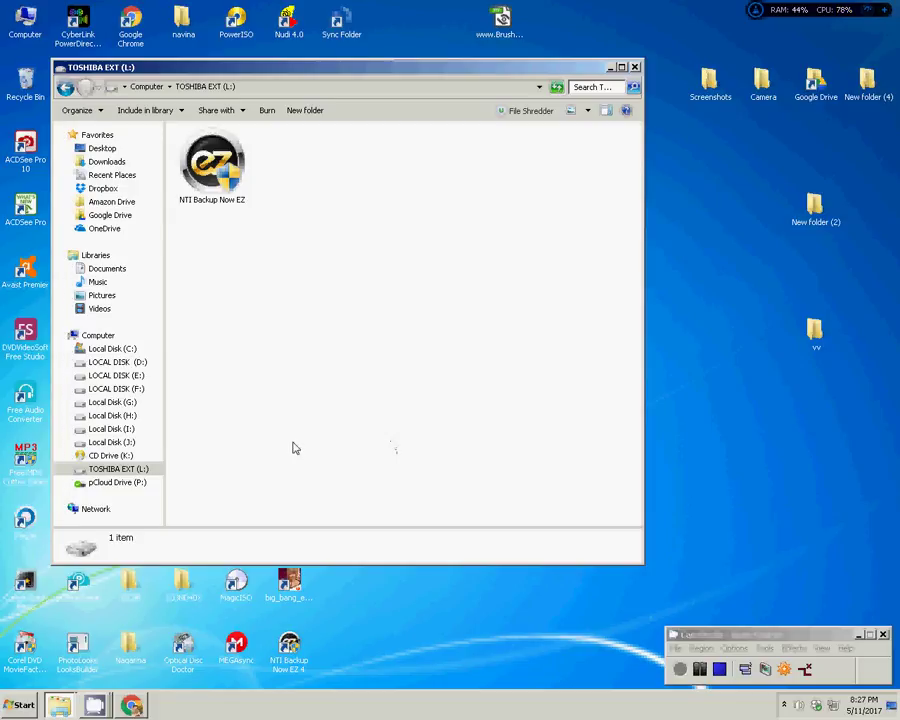
# Step: Look through local disks I:, H: and J:, and return to the contents of TOSHIBA EXT (L:)
pyautogui.click(115, 428)
pyautogui.click(121, 417)
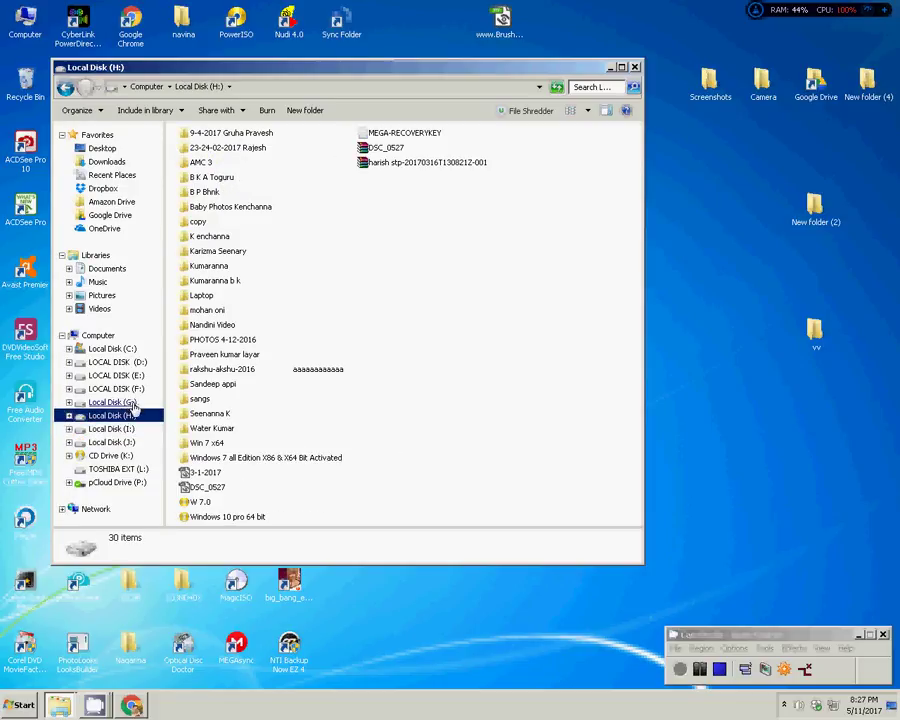
pyautogui.click(114, 443)
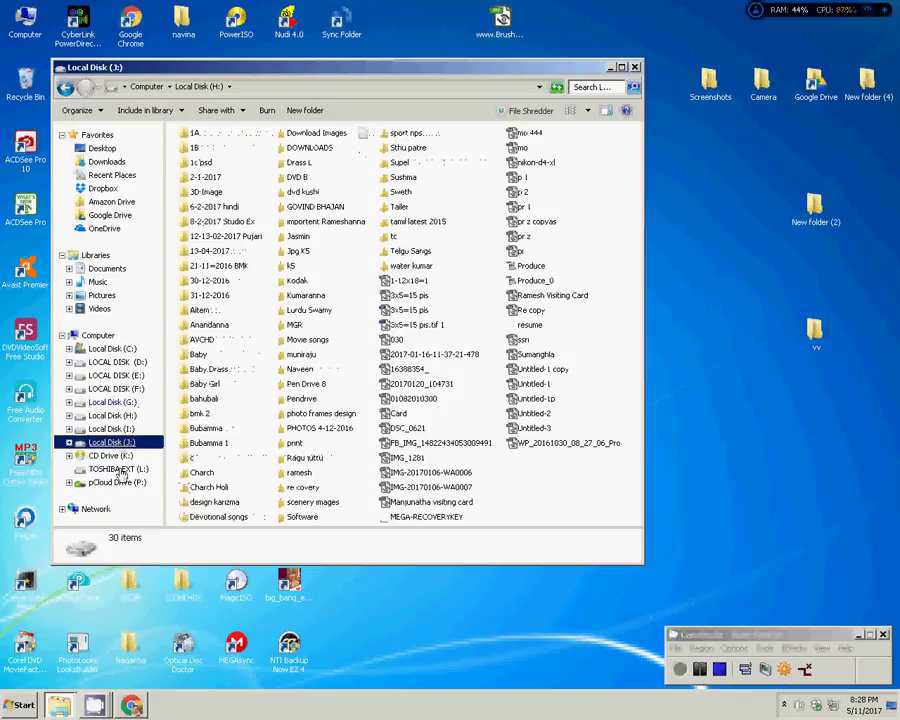
pyautogui.click(120, 469)
pyautogui.click(313, 401)
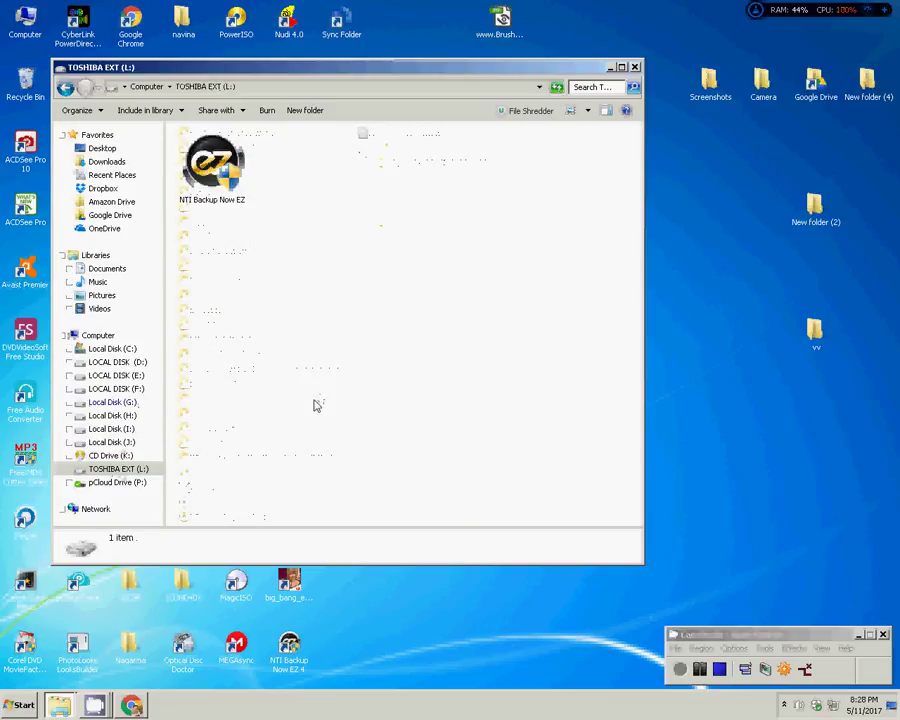